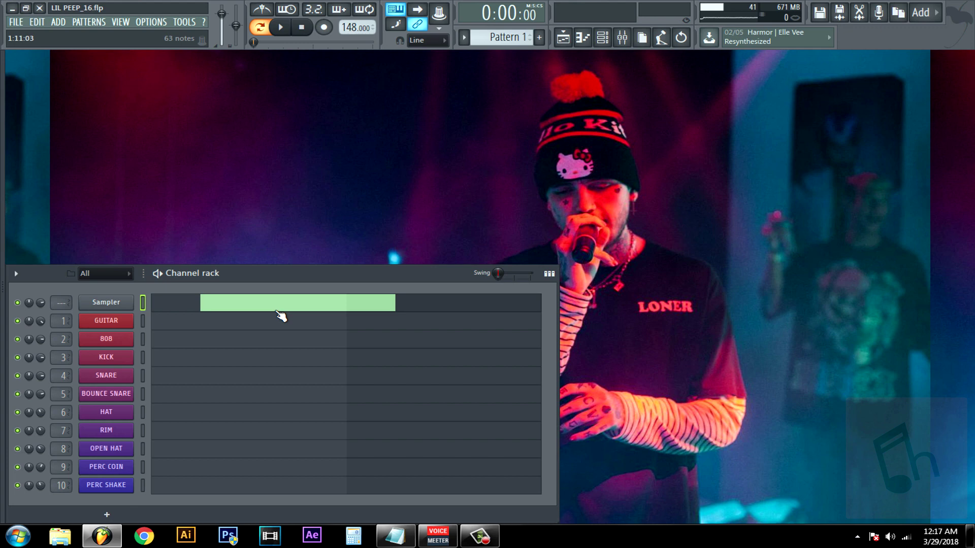
- Examine the notes of the Sampler channel in its piano roll and close it
right_click(131, 305)
left_click(162, 301)
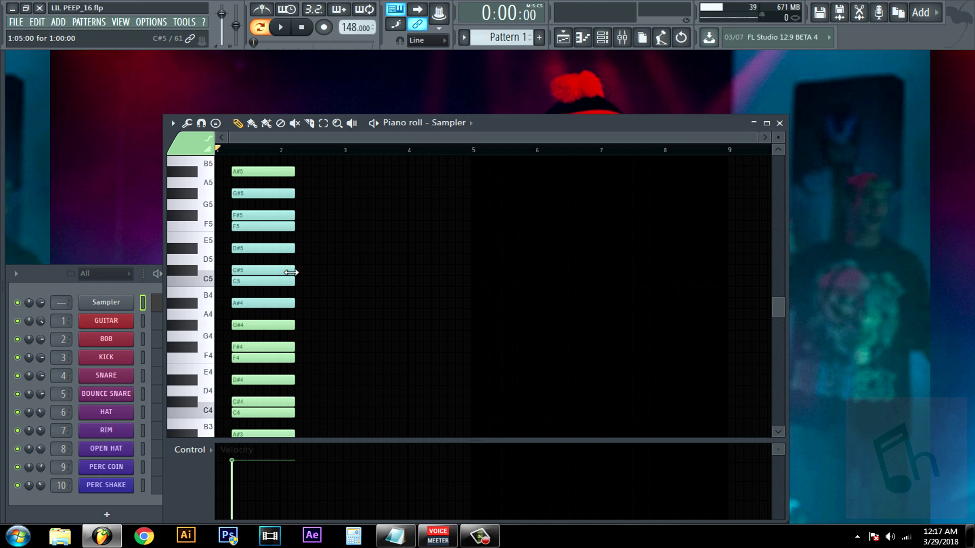
left_click(779, 123)
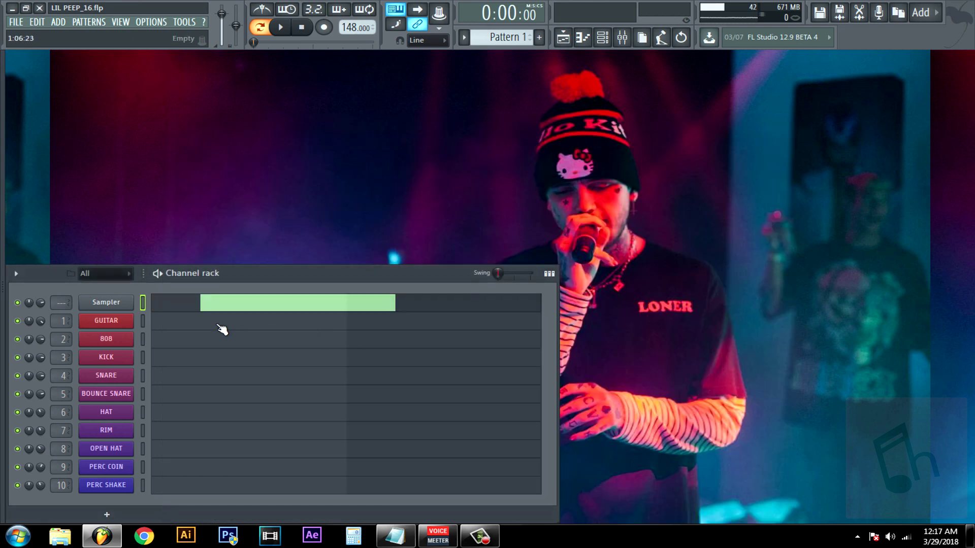
- In the GUITAR channel's piano roll, enter one-beat notes A#4, C#5, F5 and G#5 in sequence across bar 1 and play them back
right_click(124, 331)
left_click(152, 324)
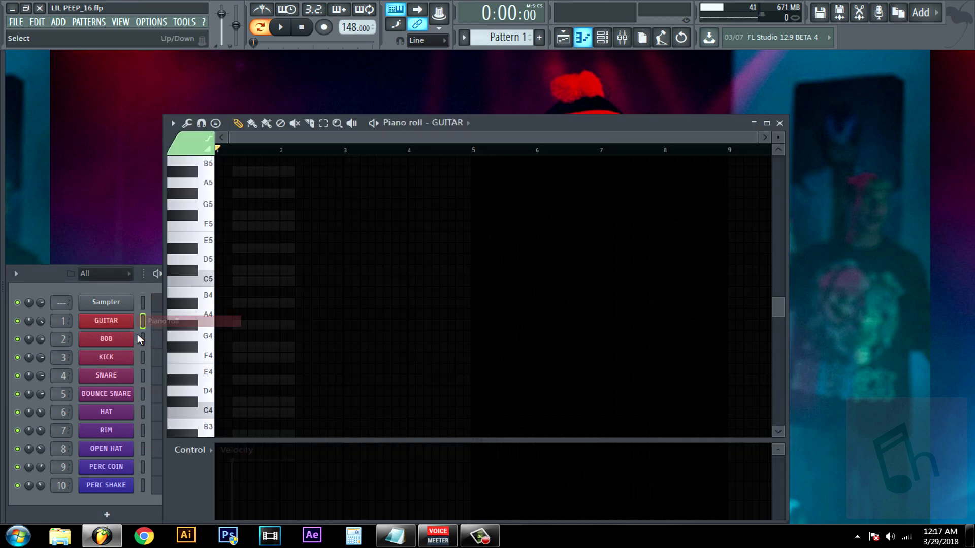
left_click(220, 304)
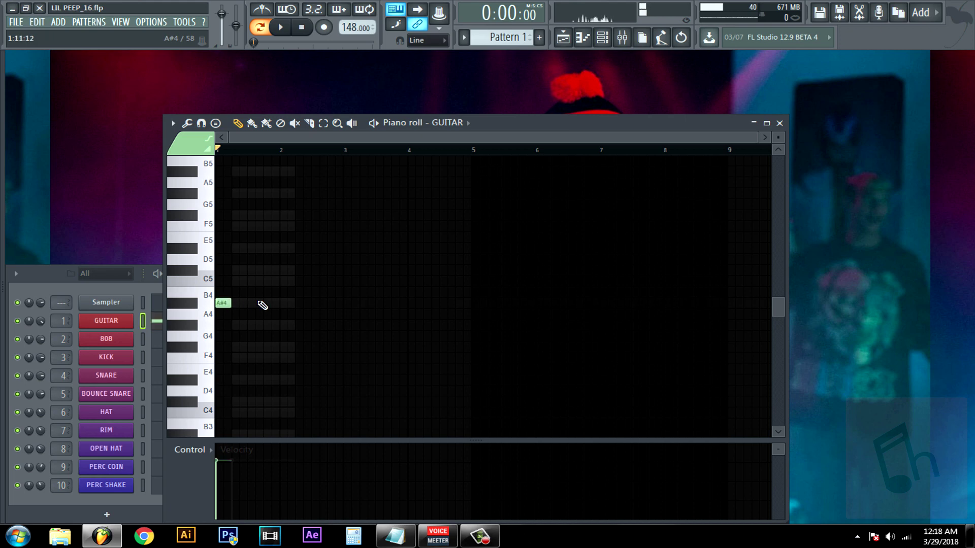
left_click(238, 270)
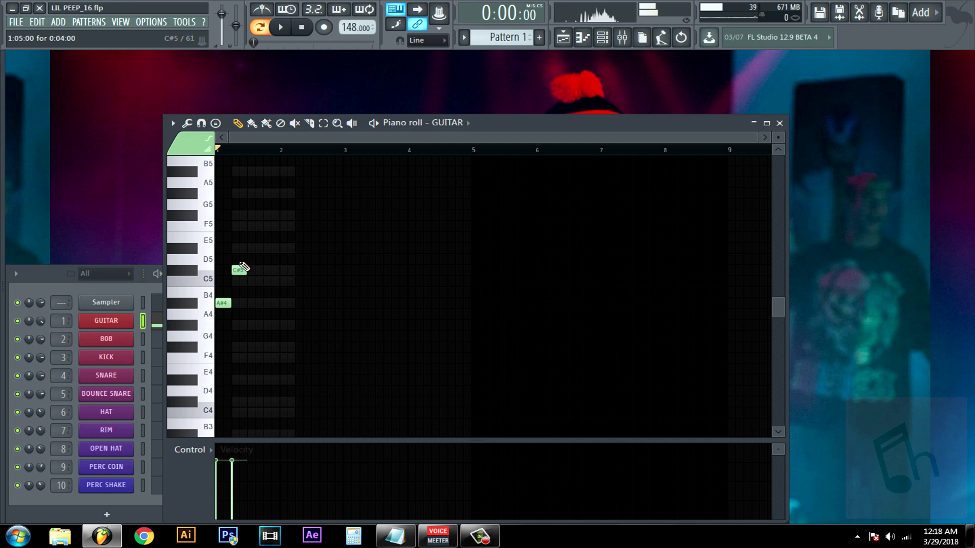
left_click(253, 226)
left_click(270, 193)
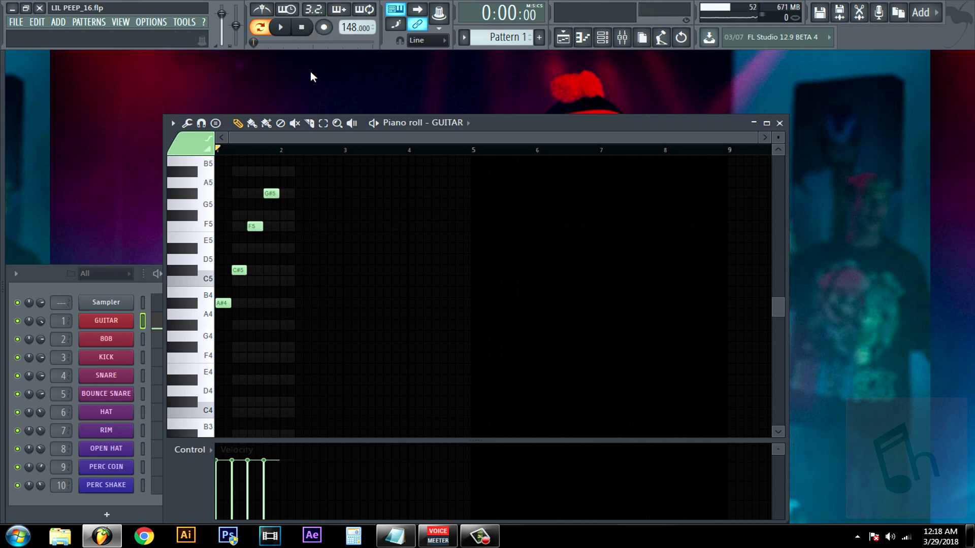
left_click(283, 30)
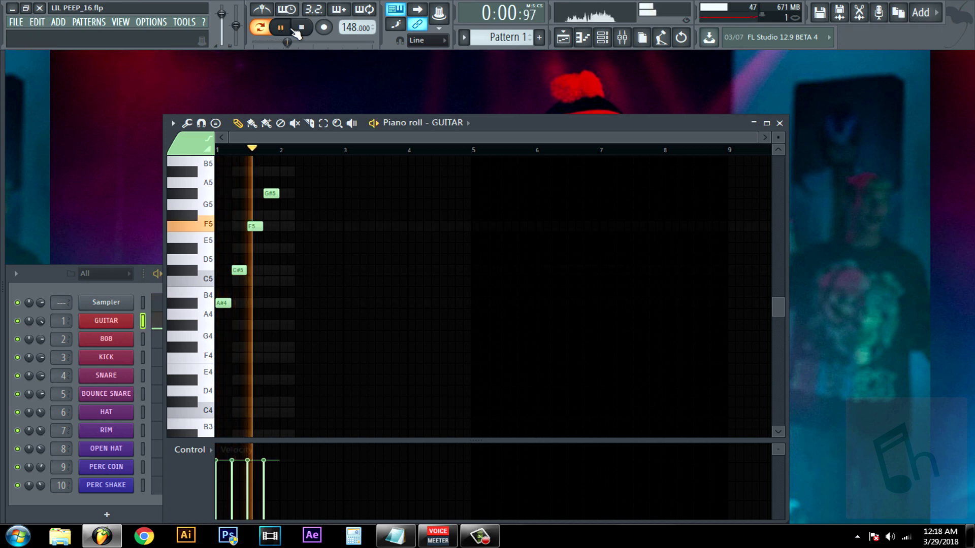
left_click(302, 29)
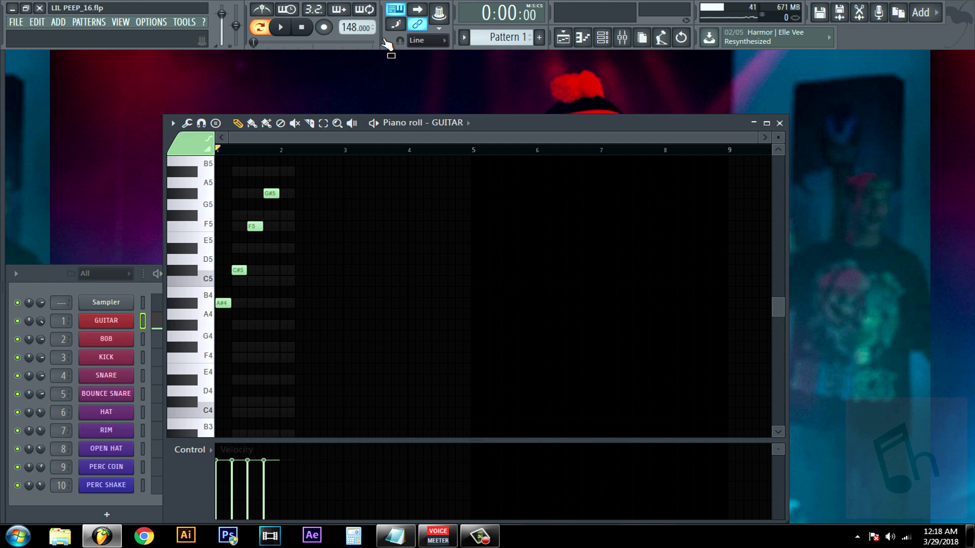
- Duplicate the four guitar notes of bar 1 into bar 2 and play back both bars
left_click_drag(329, 319, 187, 185)
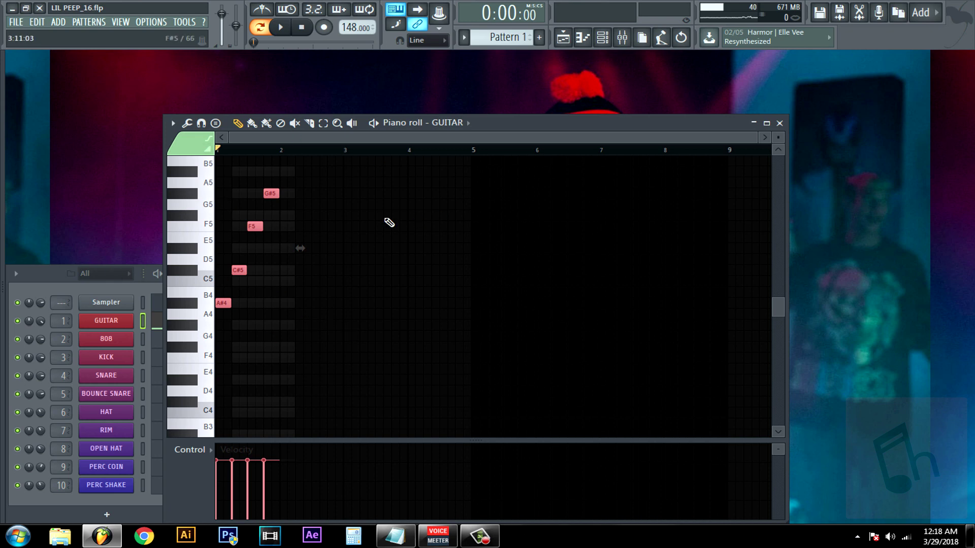
key("ctrl+b")
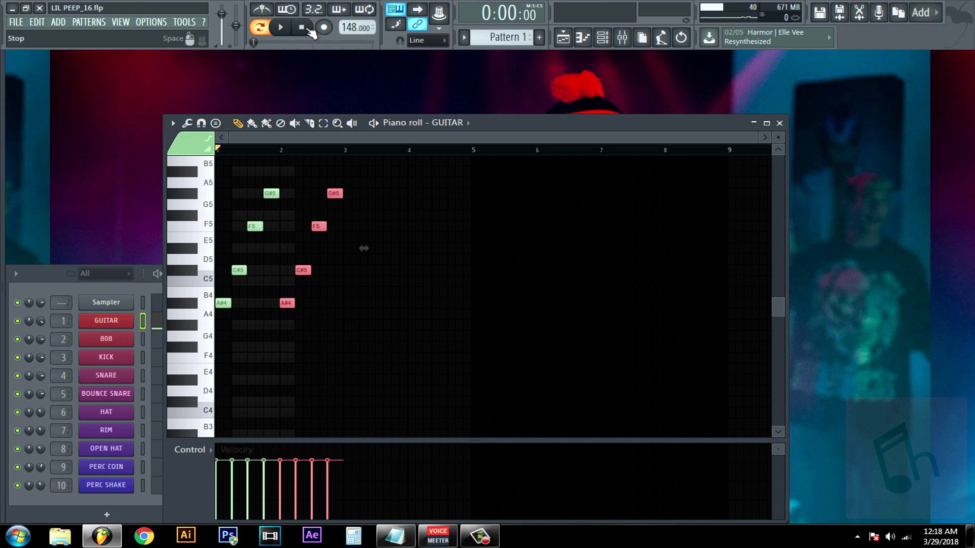
key("space")
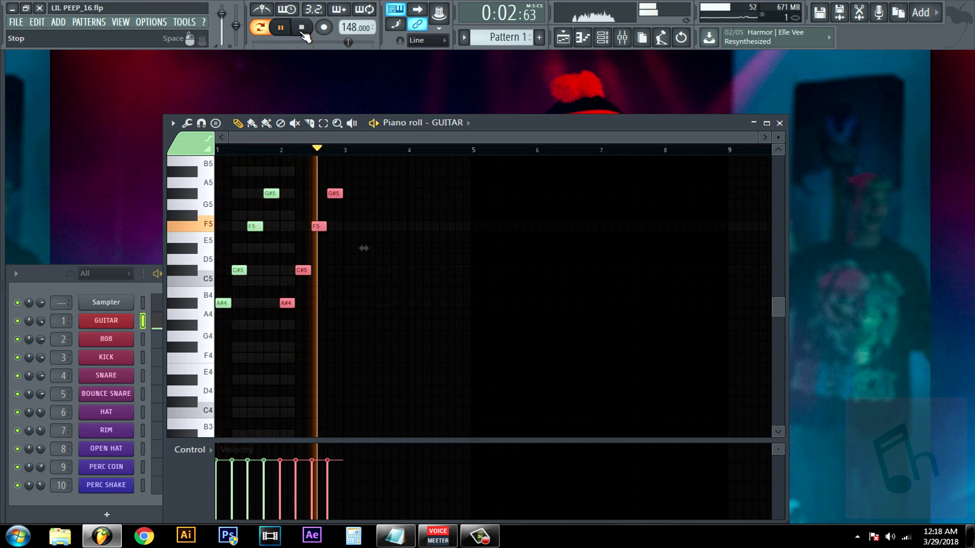
left_click(303, 30)
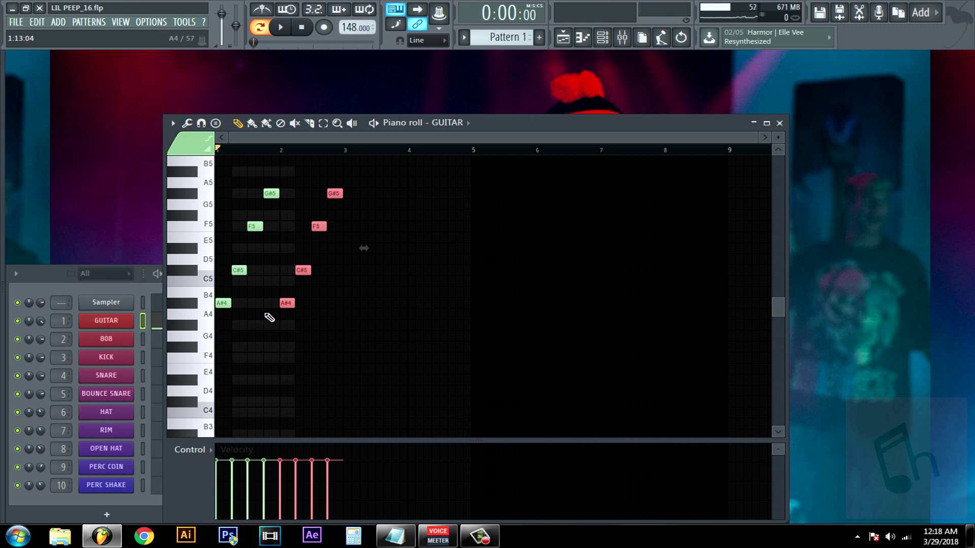
- Enter one-beat notes F#4, A#4, C#5 and F5 in sequence across bar 3 and duplicate them into bar 4
left_click(223, 303)
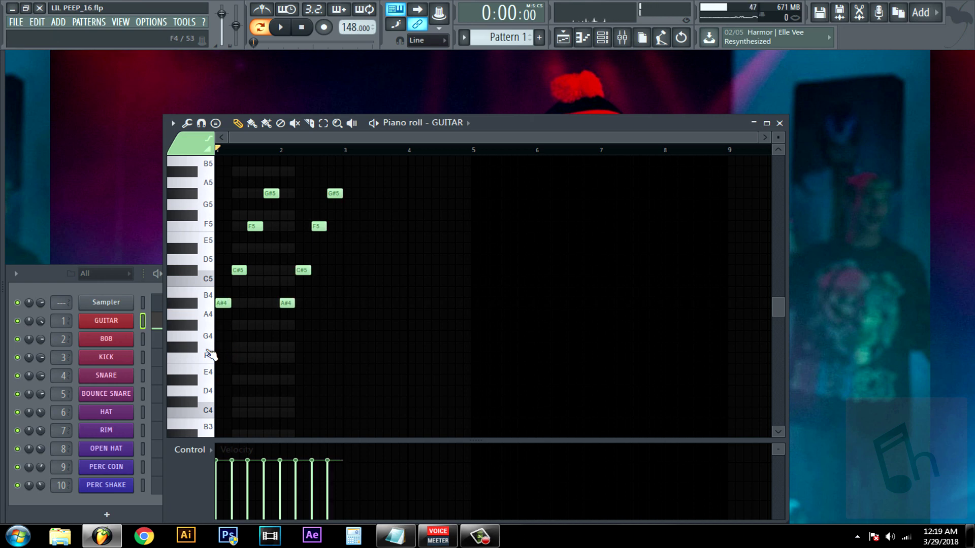
left_click(348, 349)
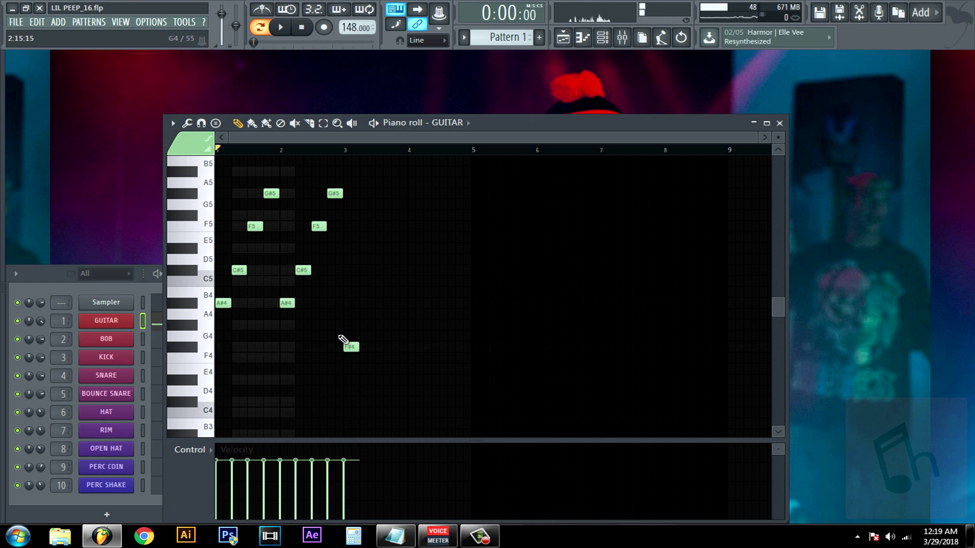
left_click(365, 304)
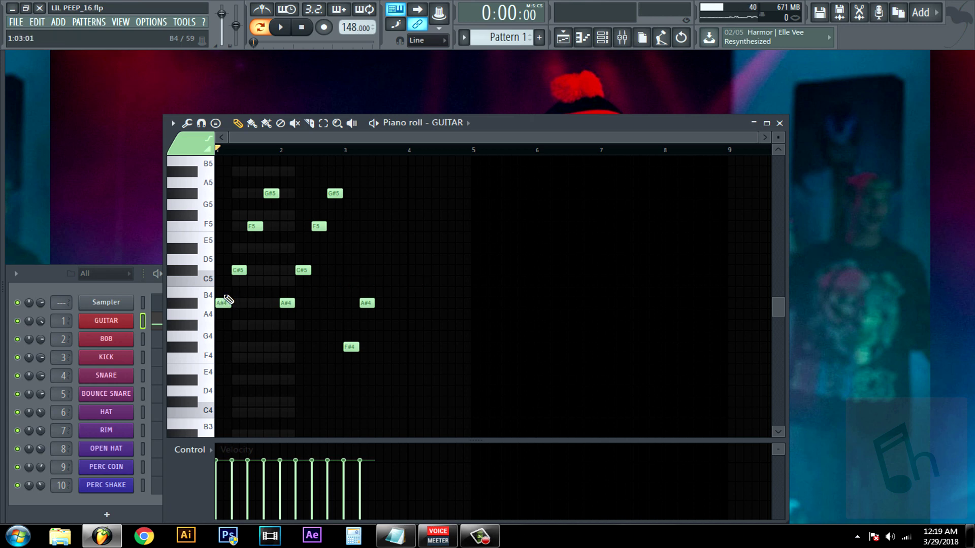
left_click(236, 271)
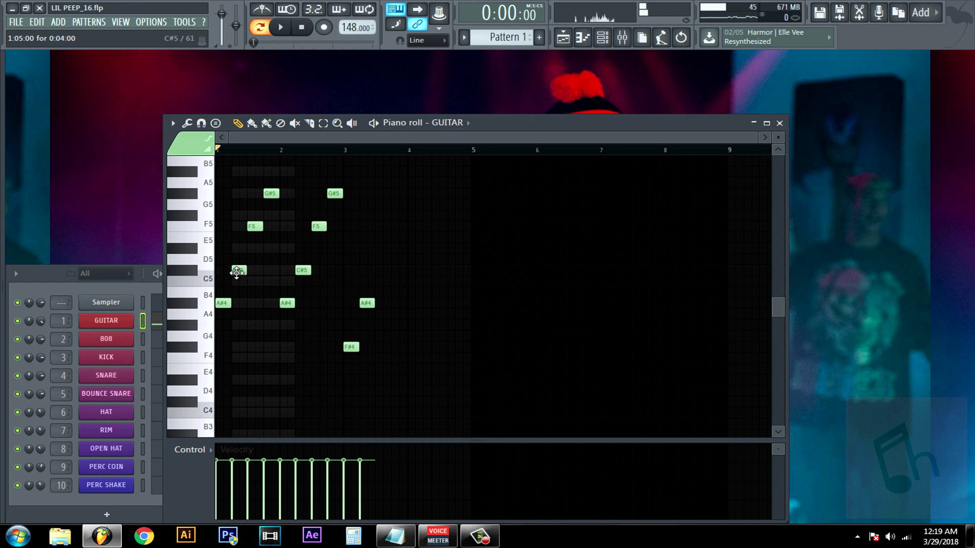
left_click(347, 348)
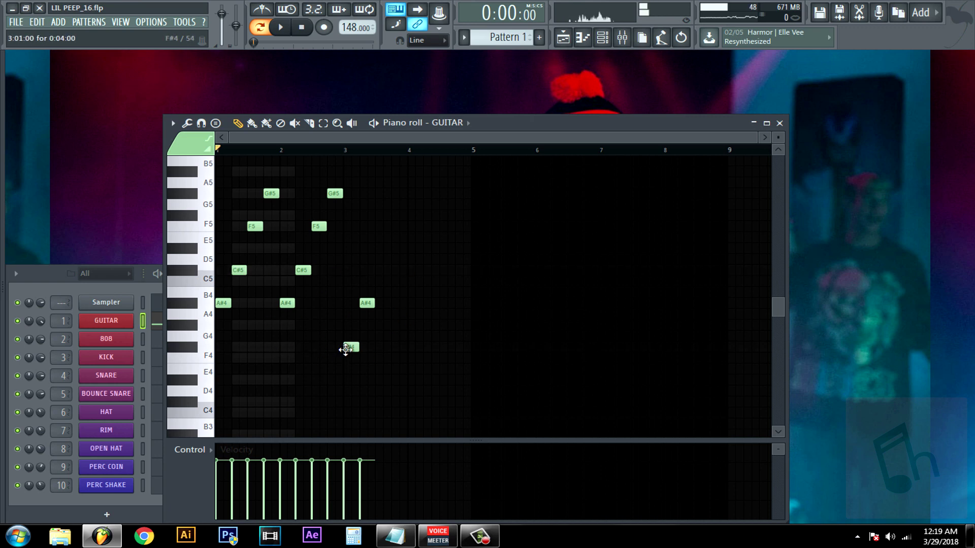
left_click(365, 304)
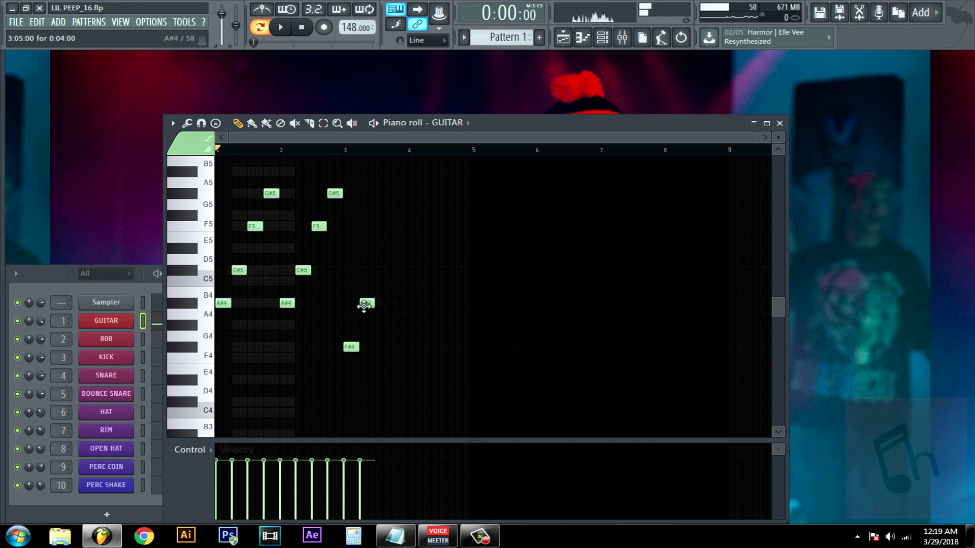
left_click(379, 274)
left_click(395, 225)
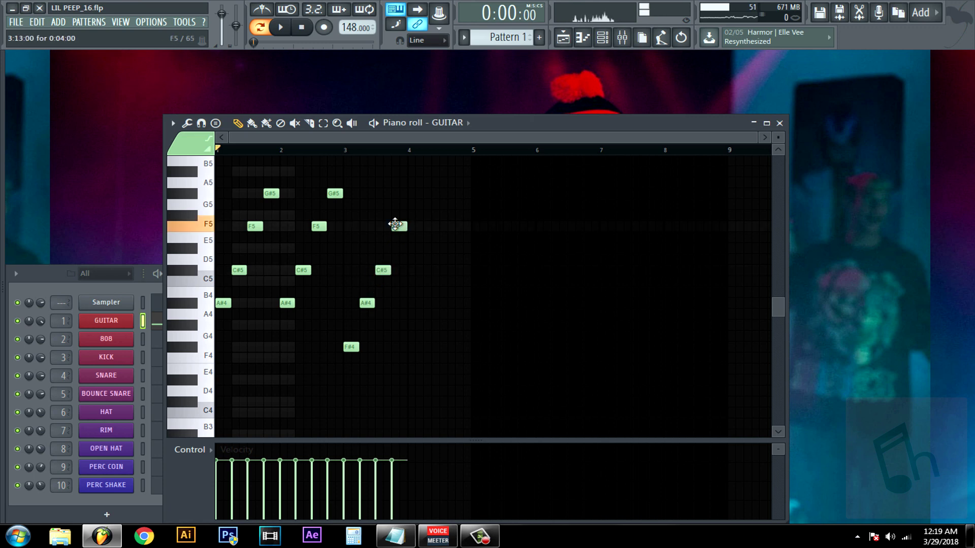
left_click_drag(429, 384, 350, 210)
key("ctrl+b")
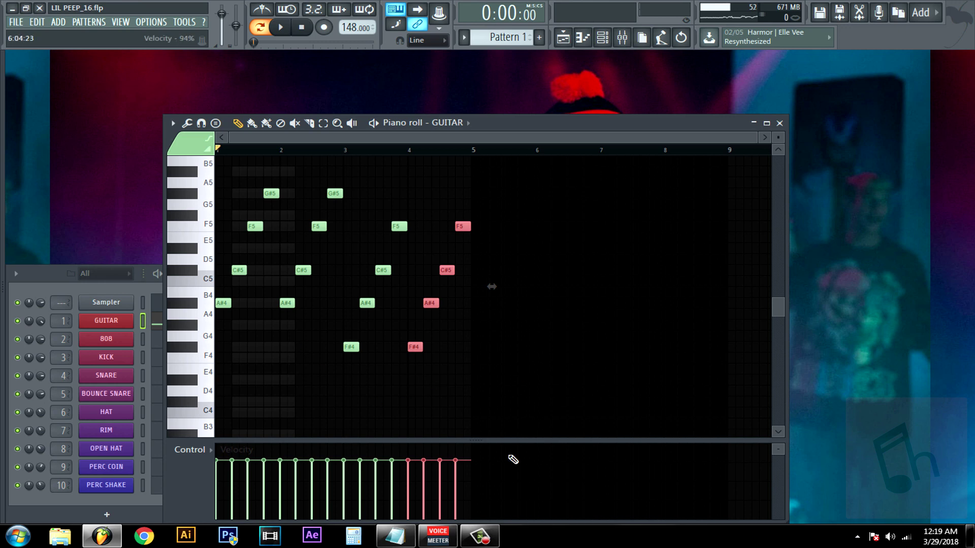
- Enter one-beat notes D#4, F#4, A#4 and C#5 in sequence across bar 5
left_click(477, 382)
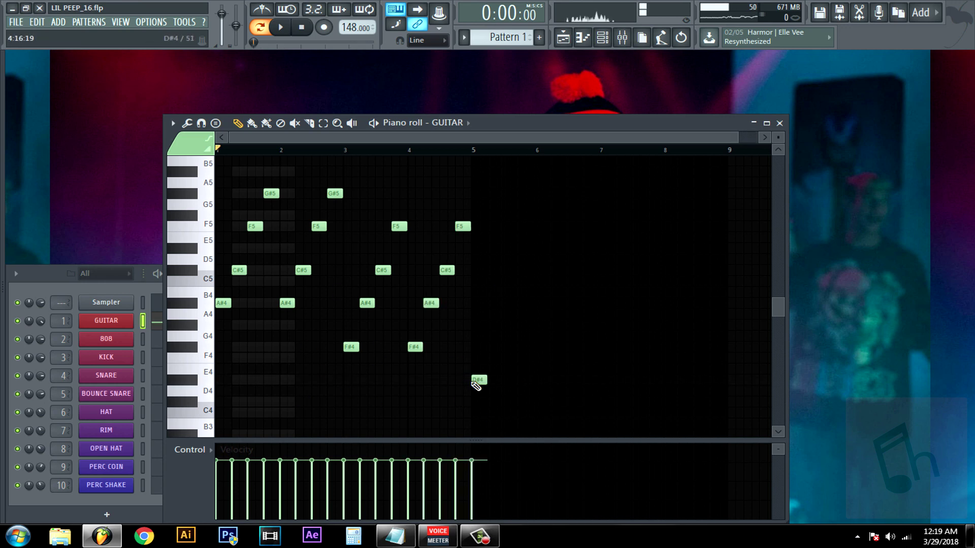
left_click(500, 348)
right_click(503, 346)
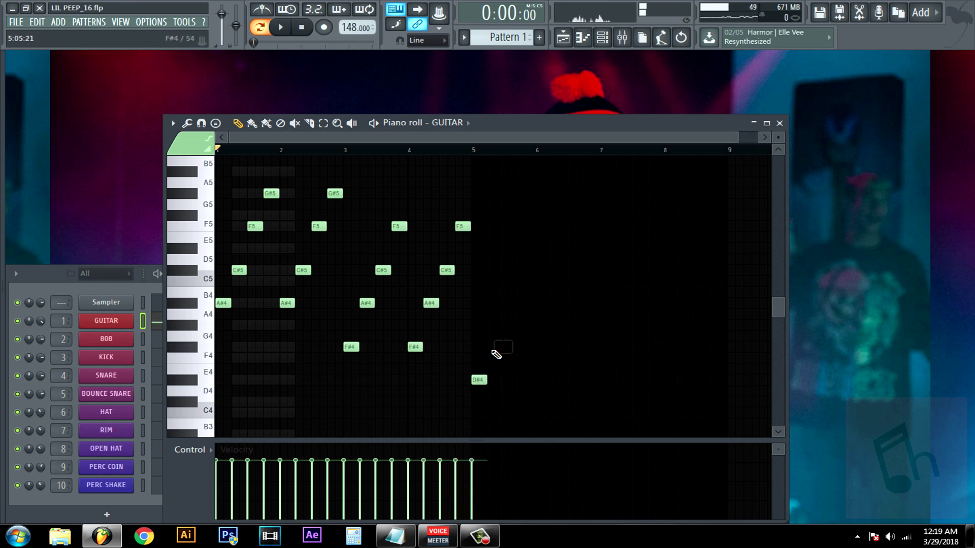
left_click(491, 348)
left_click(507, 303)
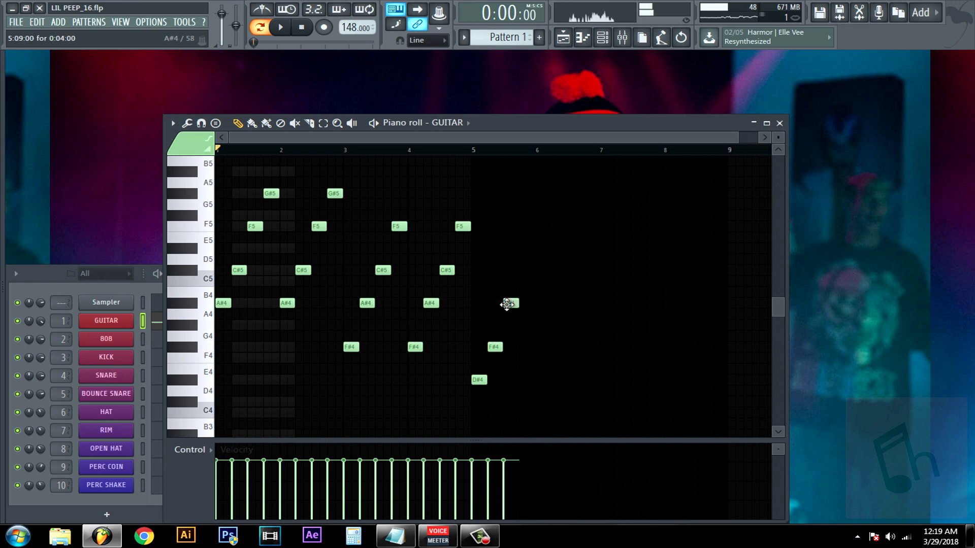
left_click(523, 270)
- Duplicate the four notes of bar 5 into bars 6, 7 and 8, and clear the selection
left_click_drag(553, 409, 472, 255)
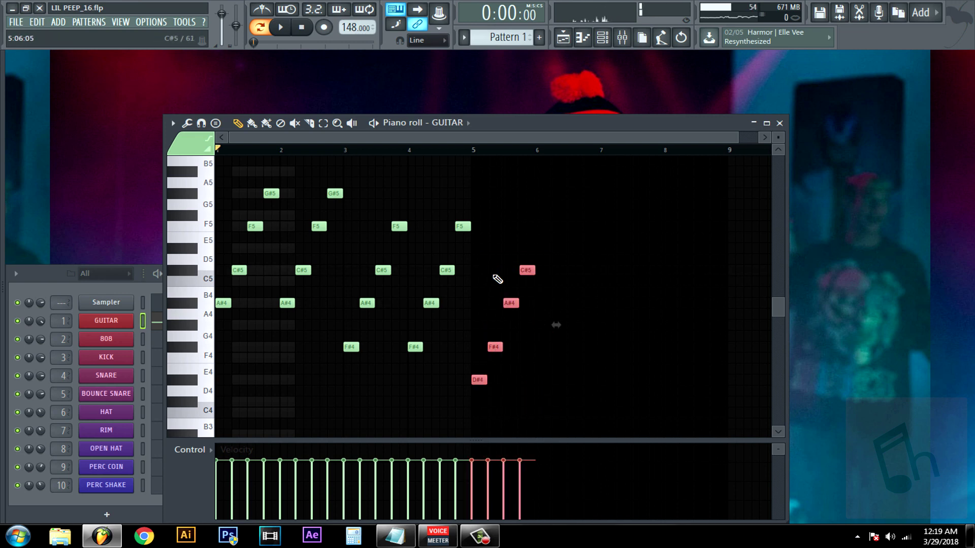
key("ctrl+b")
key("ctrl+b")
key("ctrl+b")
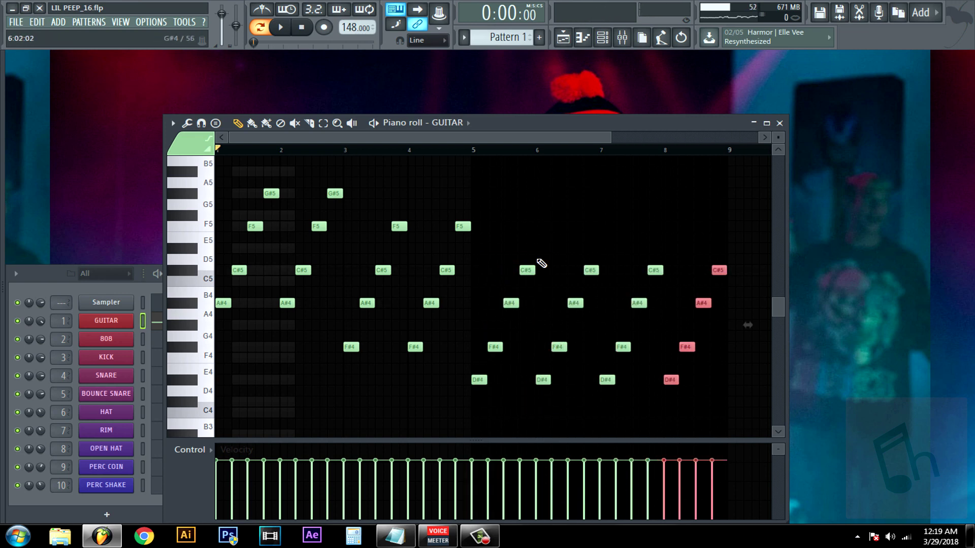
key("ctrl+d")
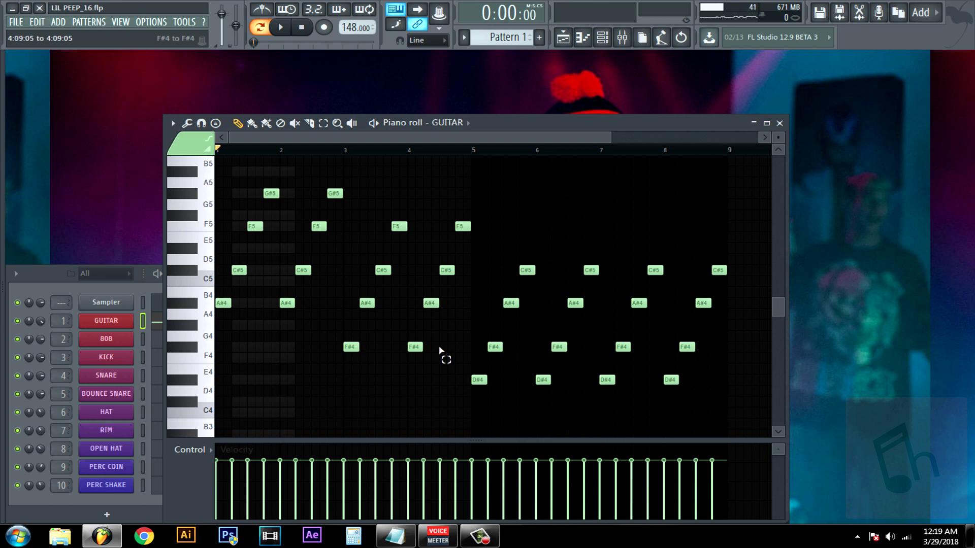
- Try F#4 notes at the start of bars 1 and 2, remove them, and play back the eight-bar guitar melody
left_click_drag(442, 356, 221, 342)
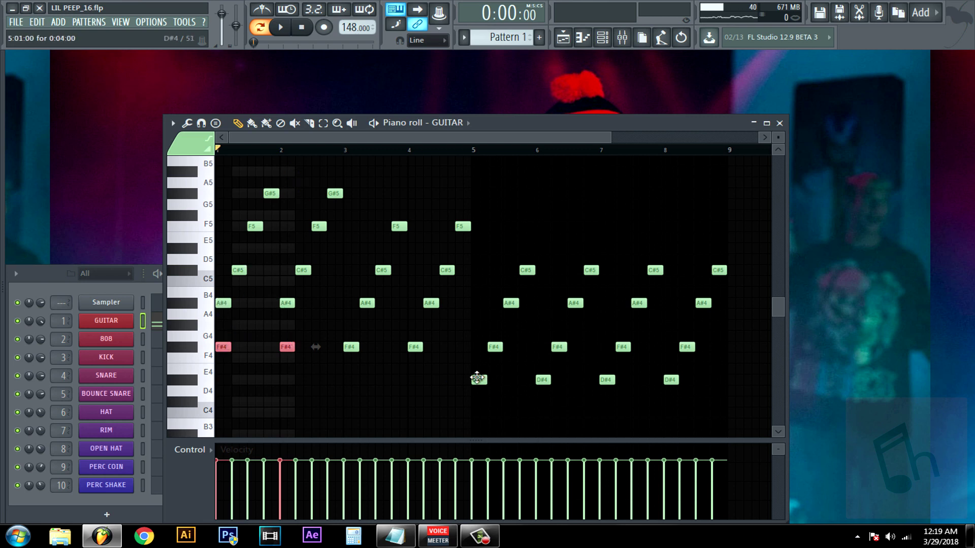
key("Delete")
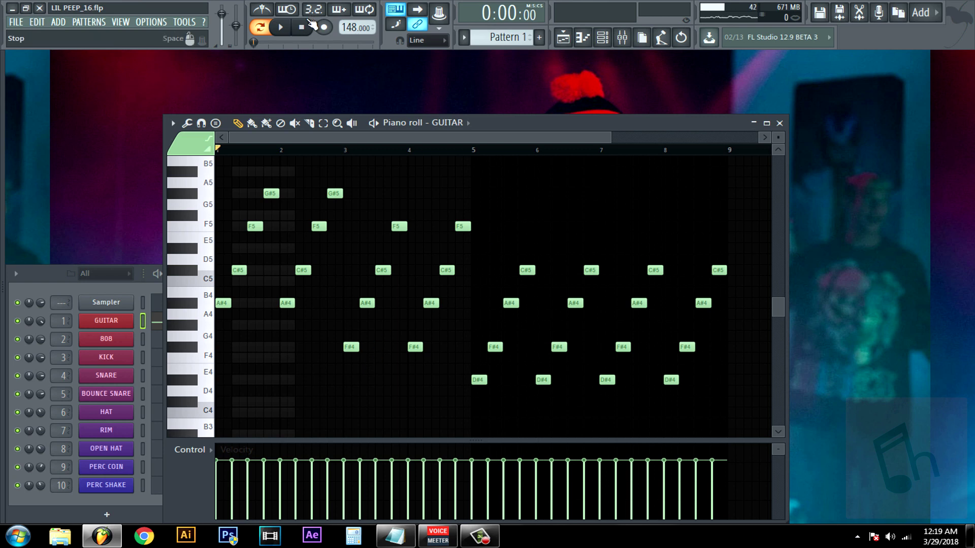
left_click(281, 31)
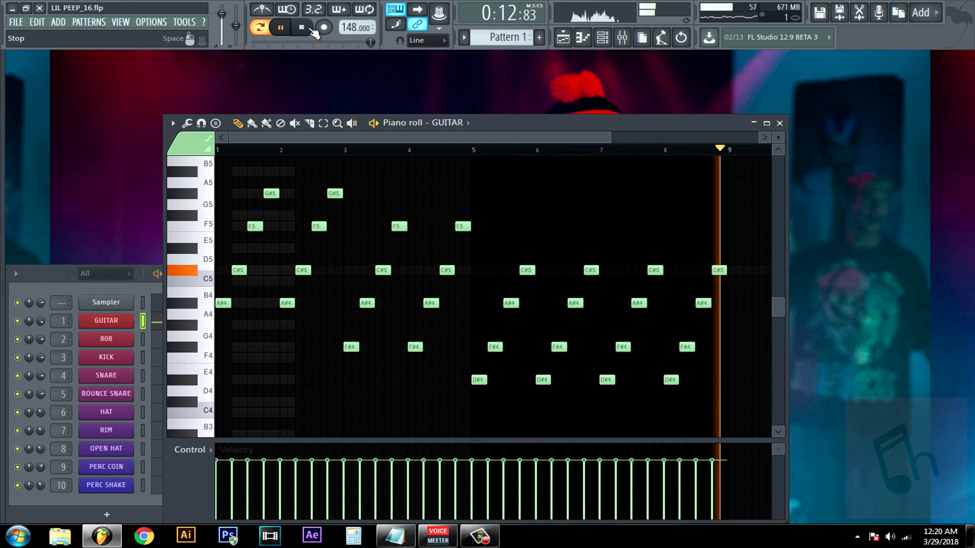
key("space")
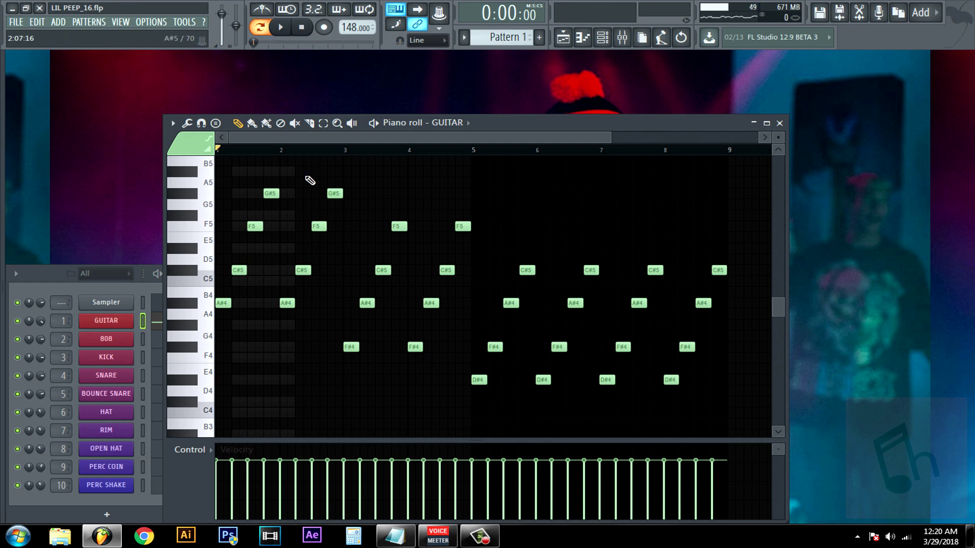
- Open the SNARE channel's piano roll and play the pattern with the metronome on, pausing at about beat 3 of bar 1
left_click(60, 279)
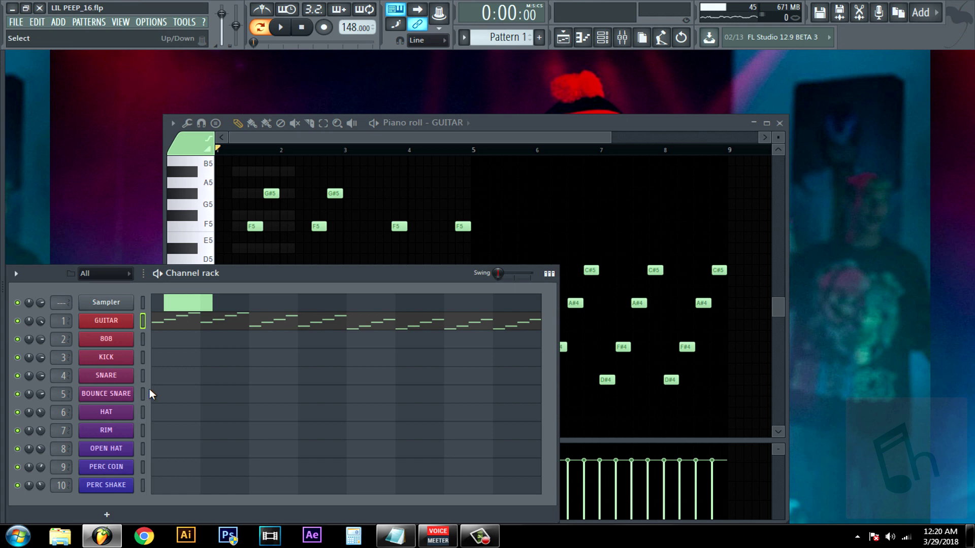
right_click(134, 382)
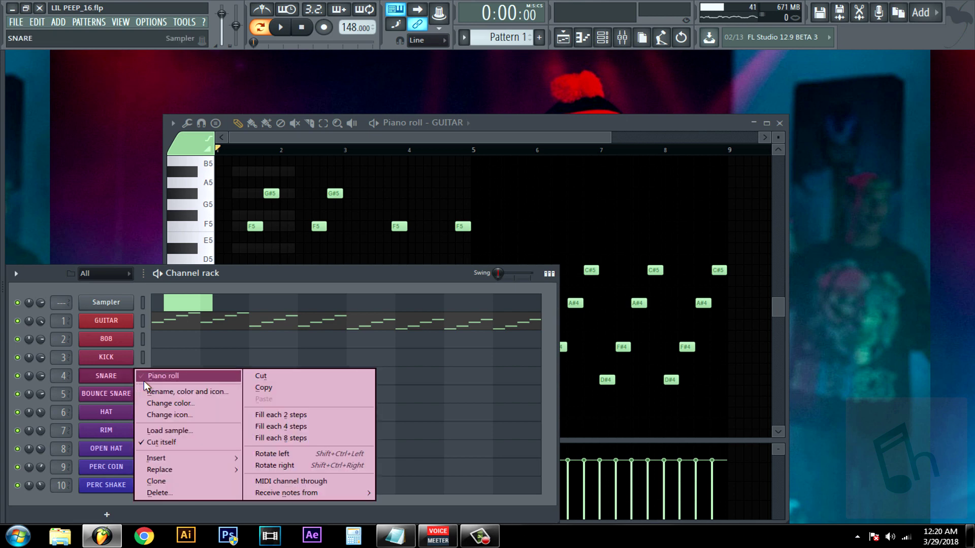
left_click(144, 382)
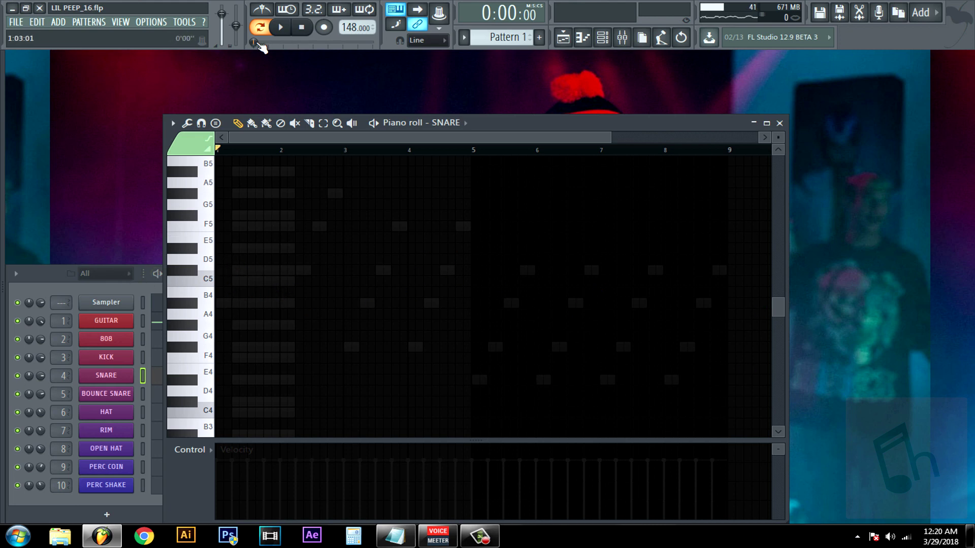
left_click(284, 29)
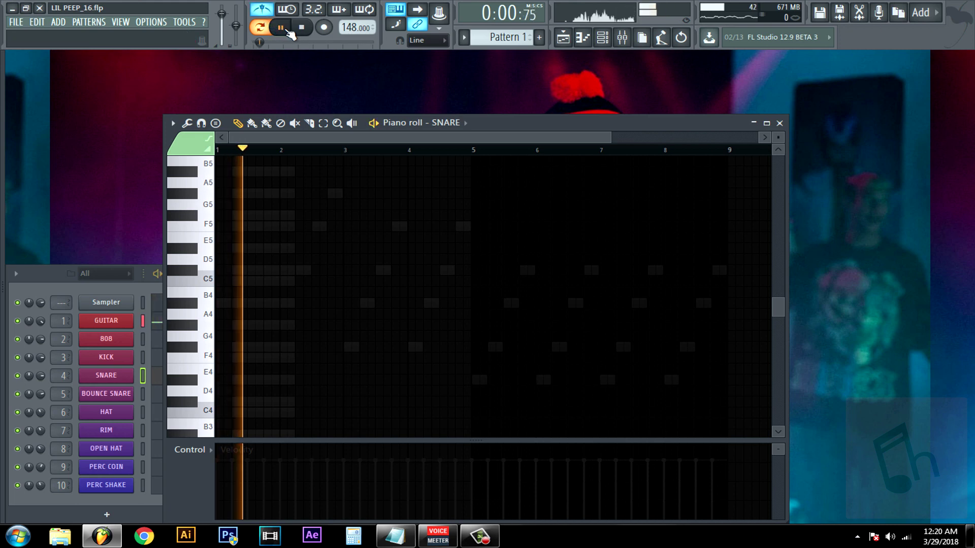
left_click(284, 29)
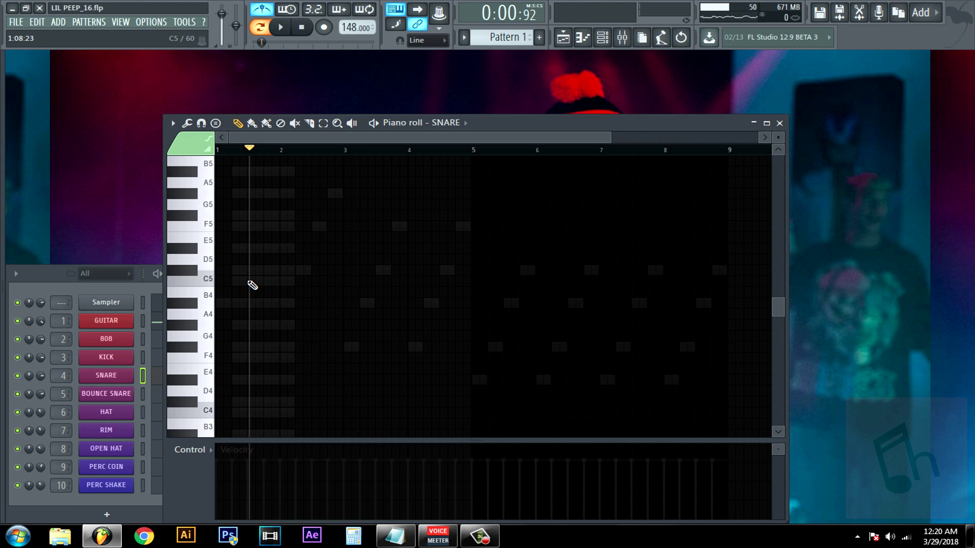
- Enter C5 snare notes on beat 3 of bars 1 to 4, duplicate them into bars 5 to 8, and play the result
left_click(253, 284)
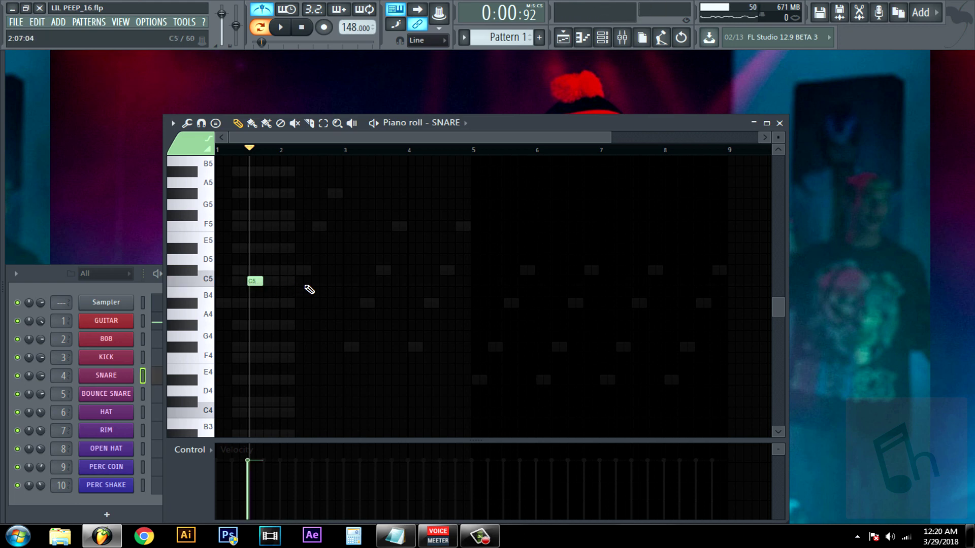
left_click(318, 282)
left_click(380, 280)
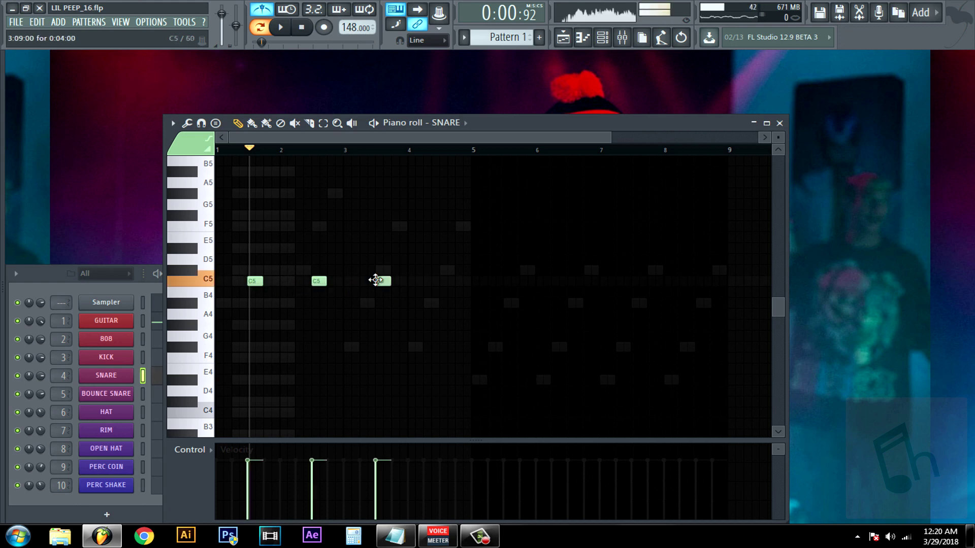
left_click(444, 282)
key("ctrl+a")
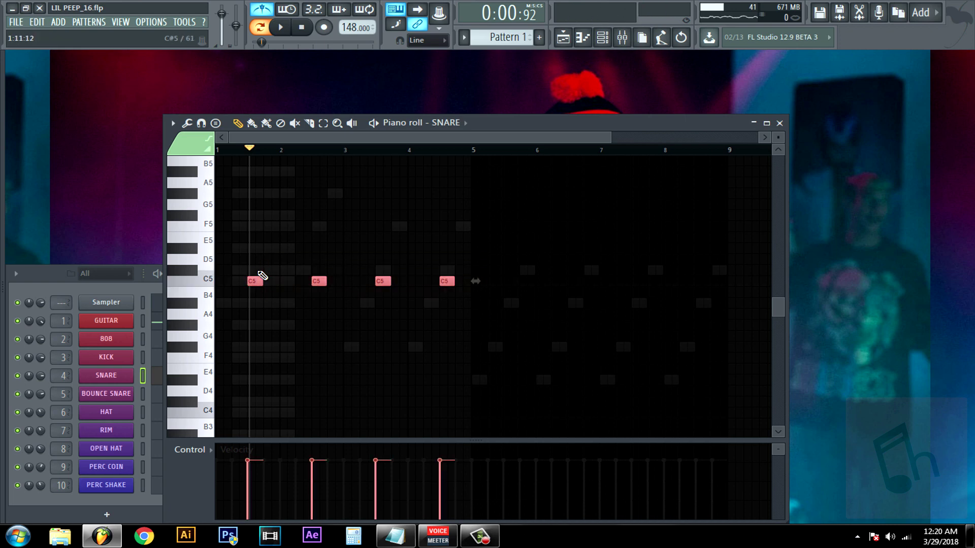
left_click_drag(369, 279, 511, 280)
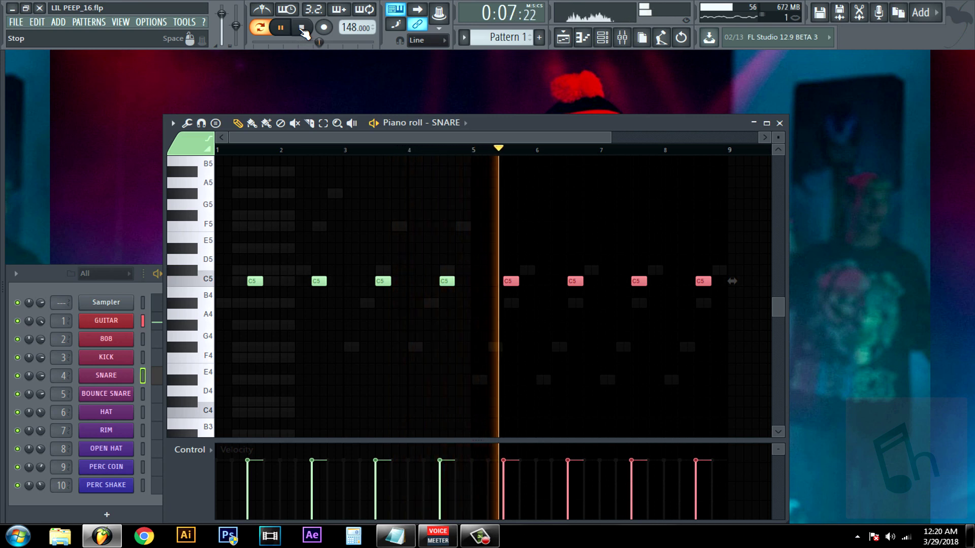
left_click(302, 28)
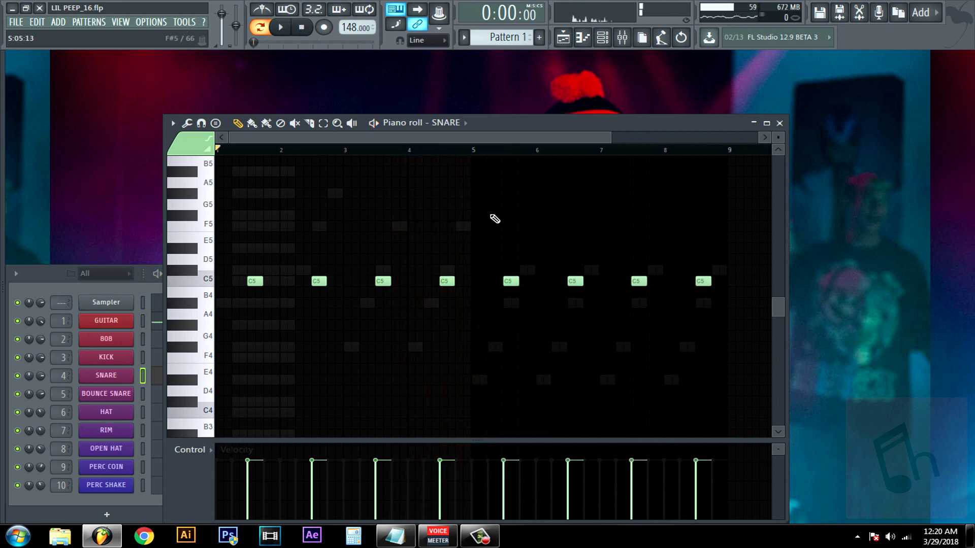
- Transpose all snare notes up to D#5, comparing them with C5 during playback, and close the piano roll
key("shift+Up")
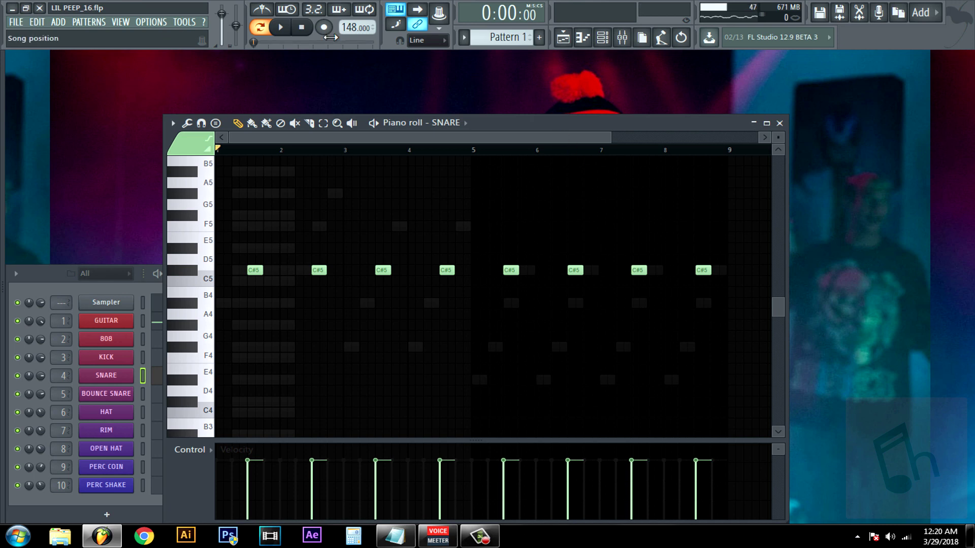
left_click(282, 27)
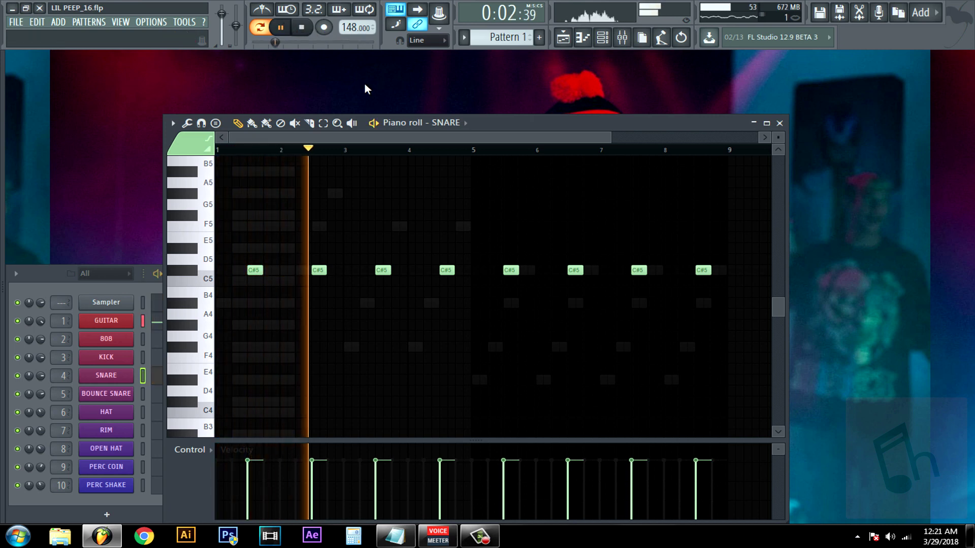
key("shift+Up")
key("shift+Up")
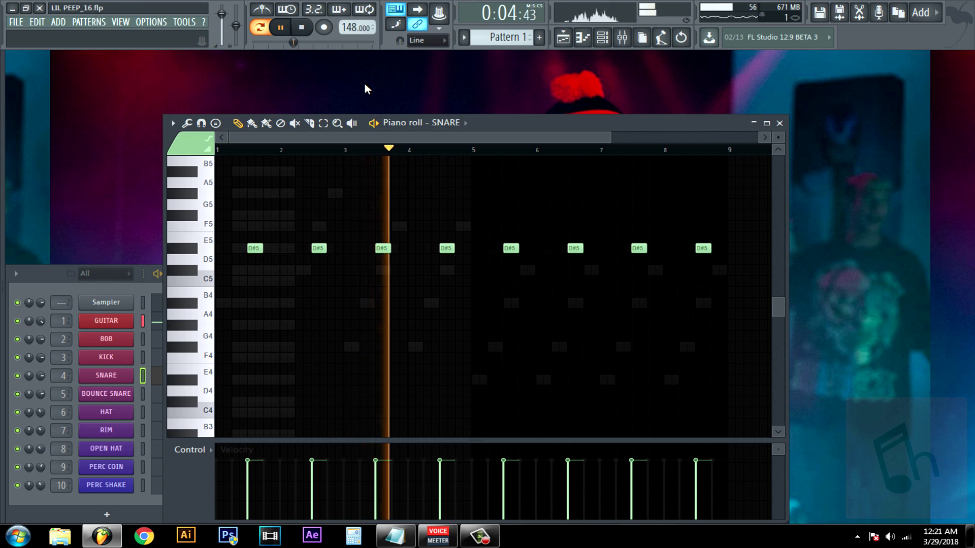
key("shift+Down")
key("shift+Down")
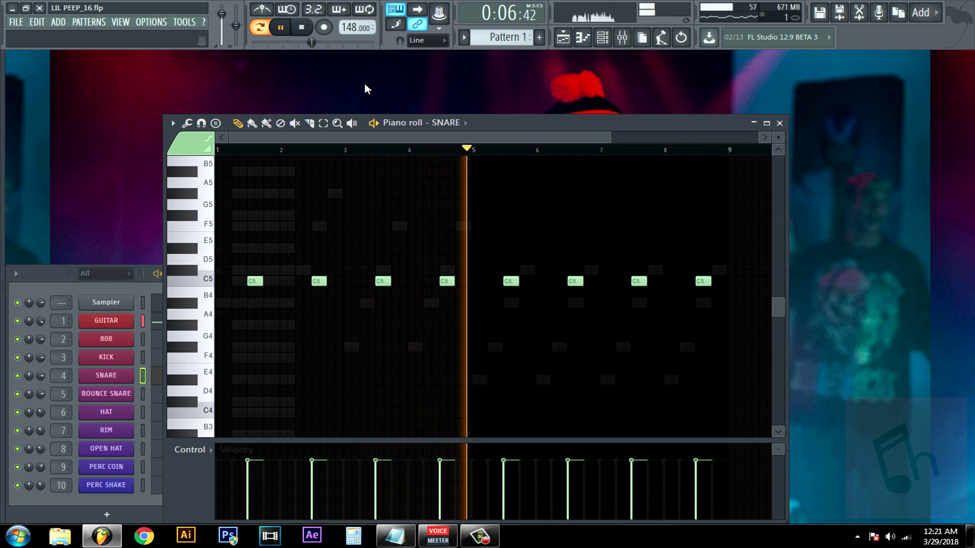
key("shift+Up")
key("shift+Up")
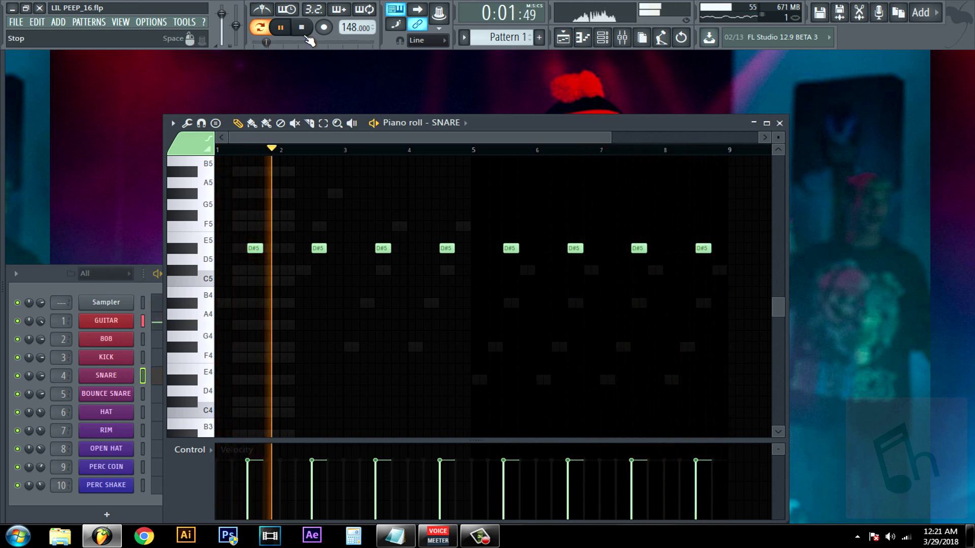
left_click(303, 27)
left_click(780, 124)
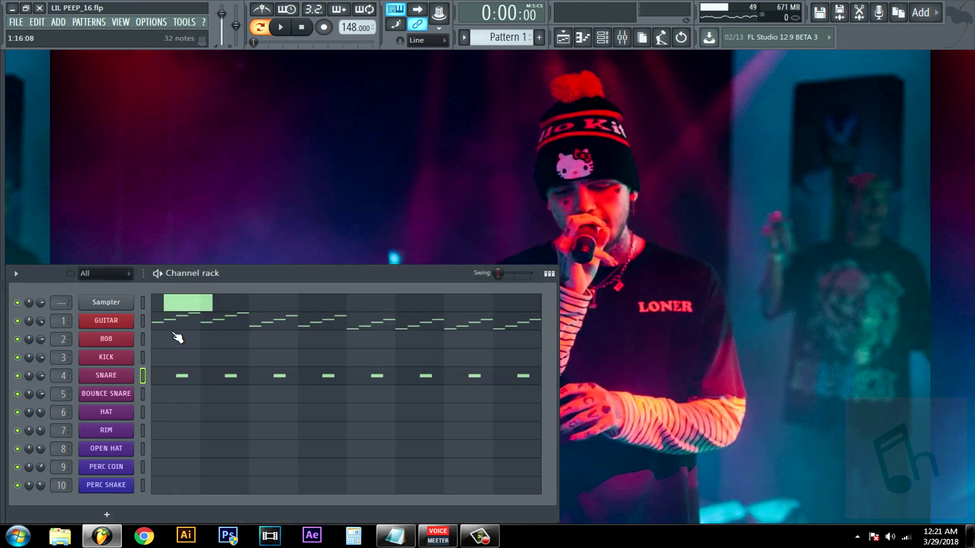
- In the BOUNCE SNARE channel's piano roll, place half-beat notes at step 15 of bar 3 and step 3 of bar 4, transposed to C#5
right_click(117, 398)
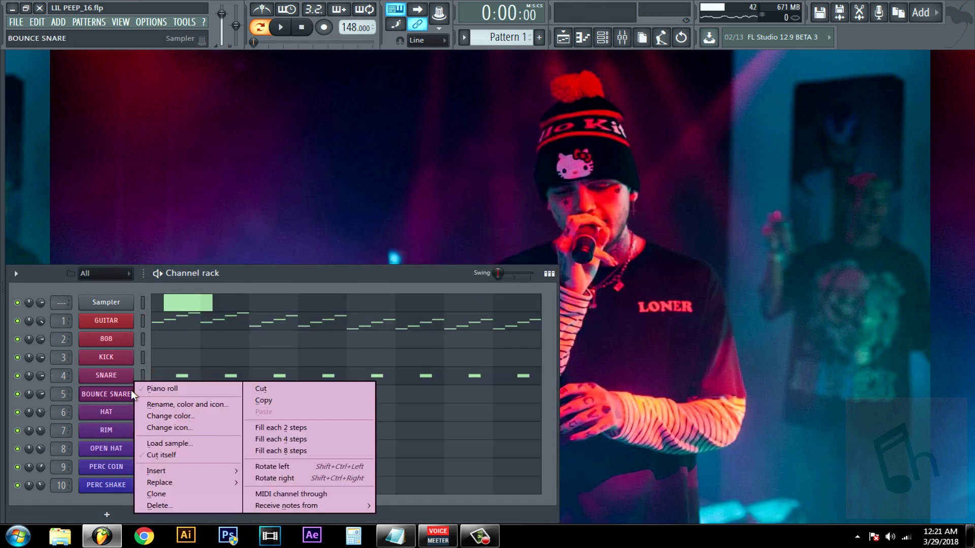
left_click(163, 389)
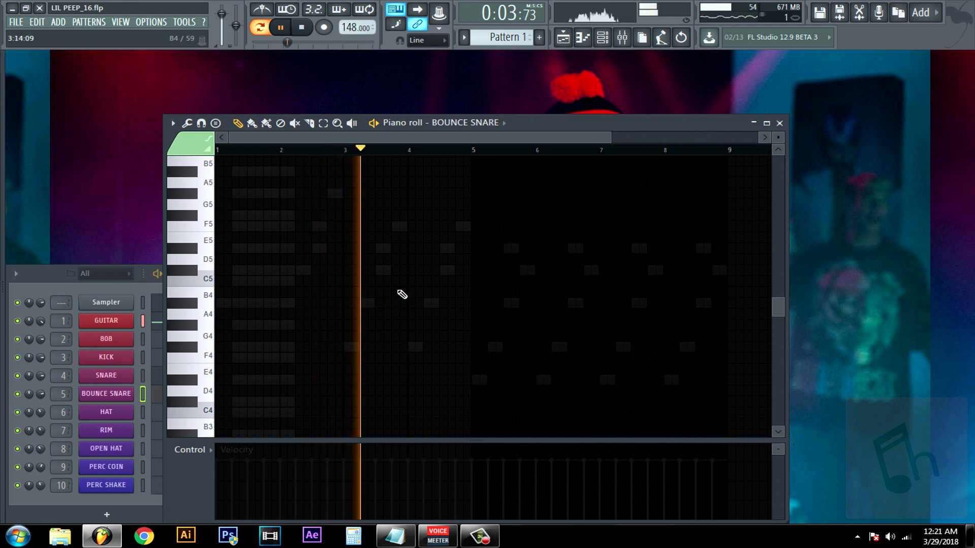
key("space")
scroll(344, 320, "up", 4)
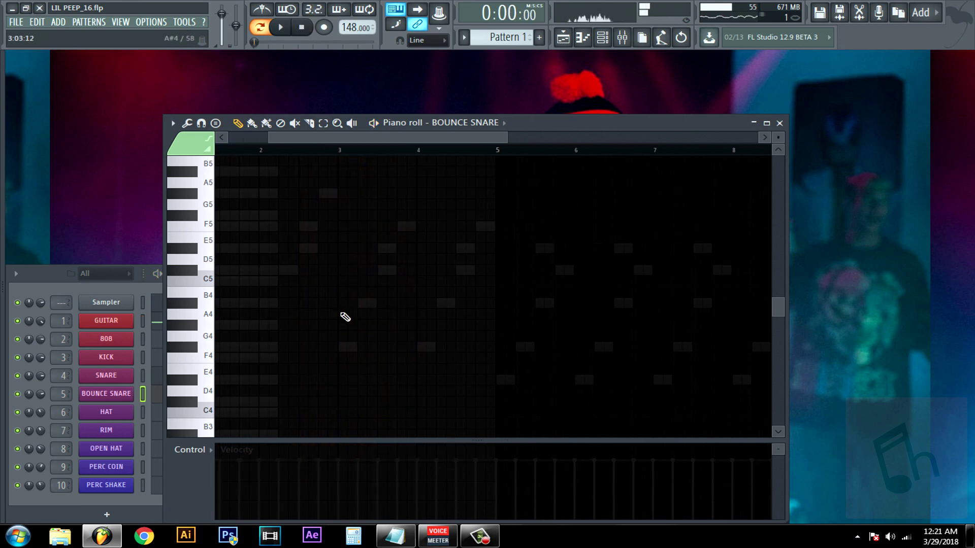
scroll(418, 296, "up", 1)
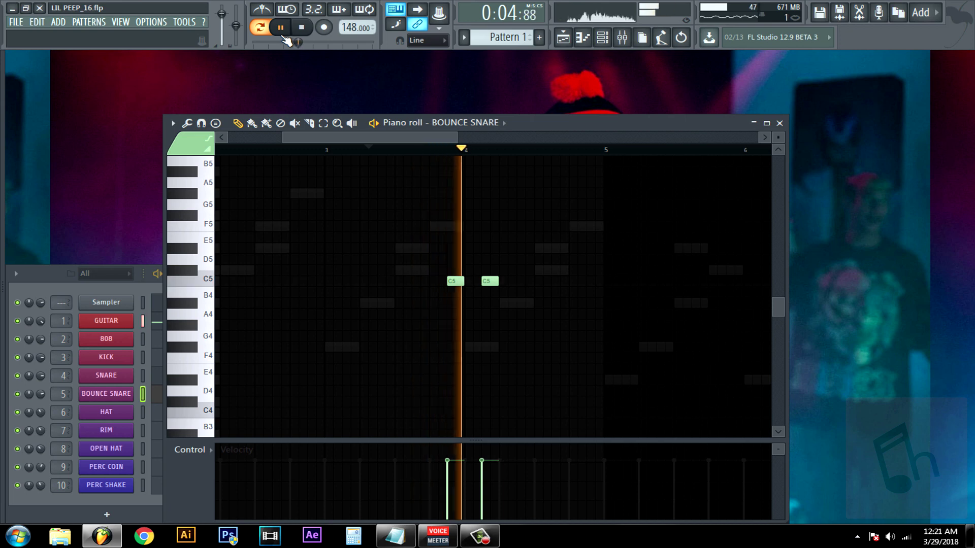
key("space")
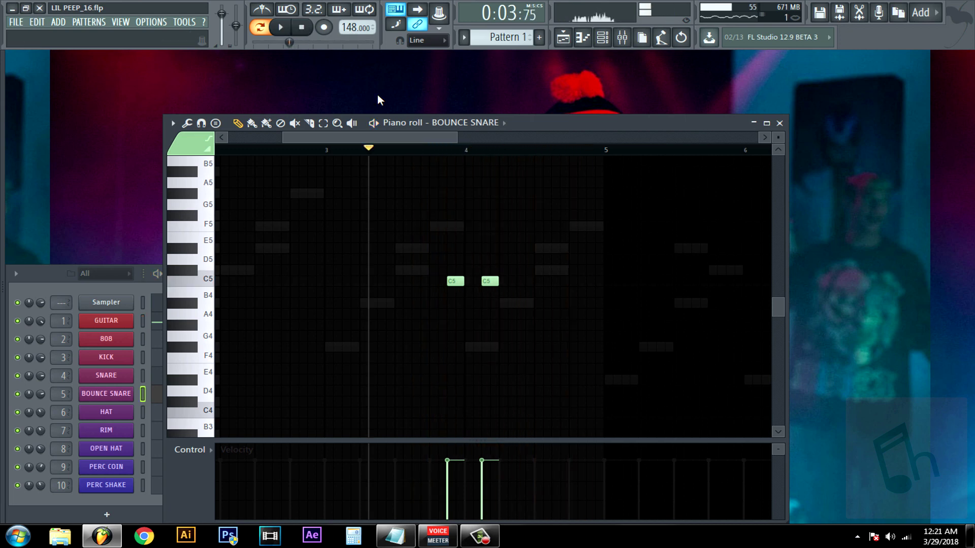
key("shift+Up")
- Duplicate the two bounce snare notes four bars on, to the end of bar 7 and start of bar 8, and play the pattern
scroll(454, 228, "down", 3)
left_click_drag(409, 254, 464, 288)
left_click_drag(401, 271, 656, 271)
left_click(281, 28)
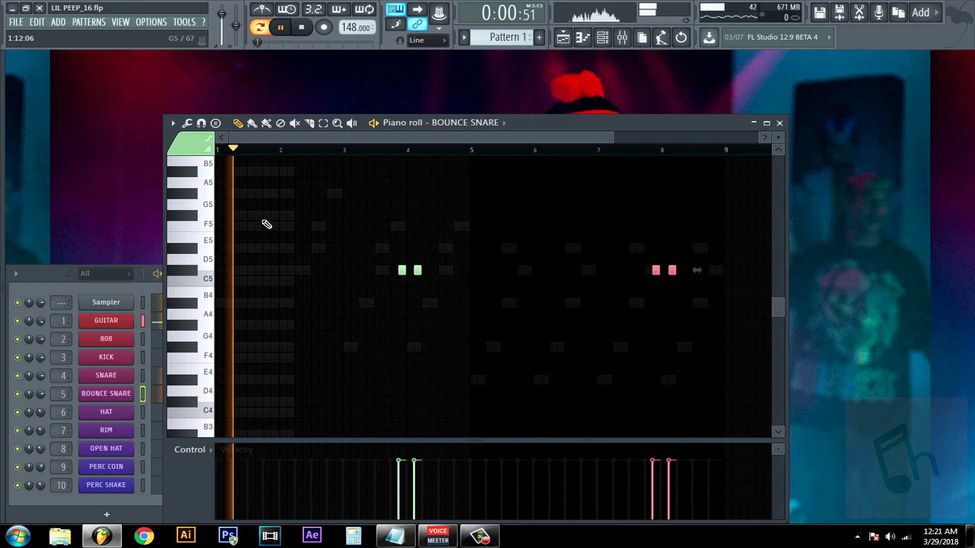
- Add half-beat C#5 bounce snare notes at step 13 of bar 2, step 7 of bar 6, and steps 13 and 15 of bar 8
scroll(305, 284, "up", 2)
scroll(320, 318, "up", 2, "ctrl")
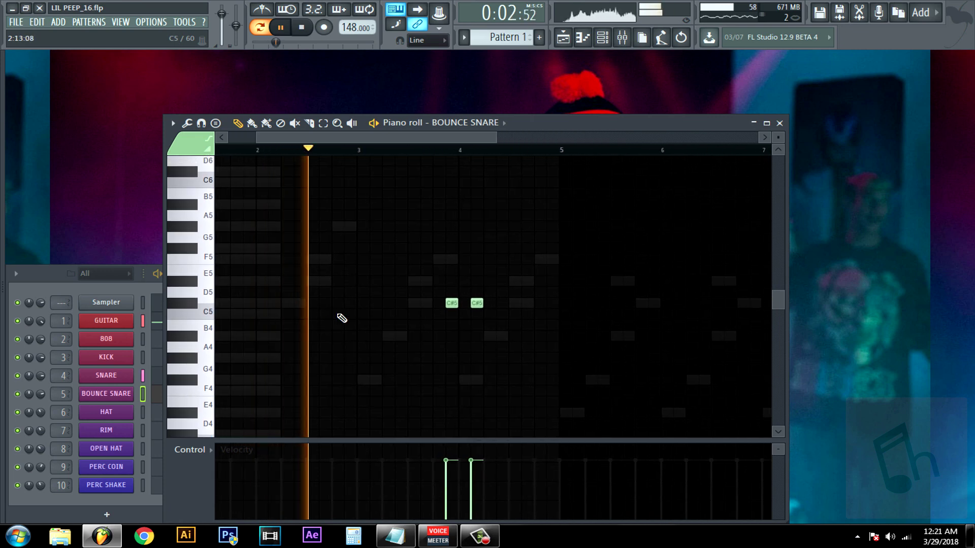
left_click(337, 303)
left_click(283, 151)
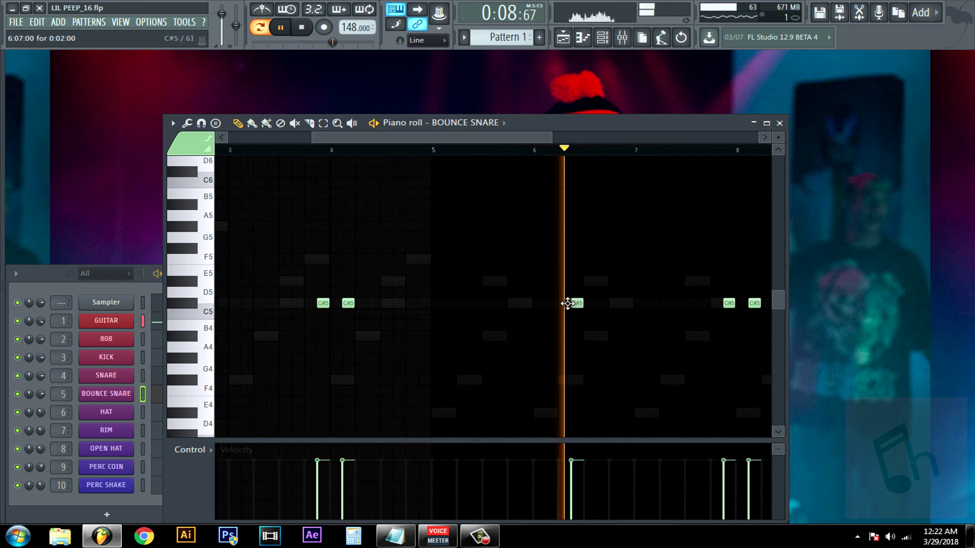
left_click(571, 304)
left_click(511, 128)
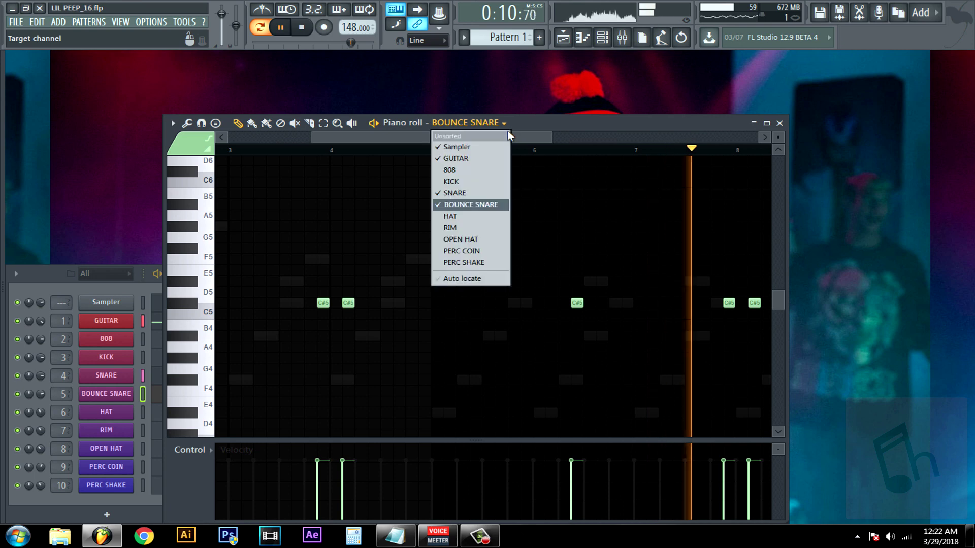
left_click(623, 303)
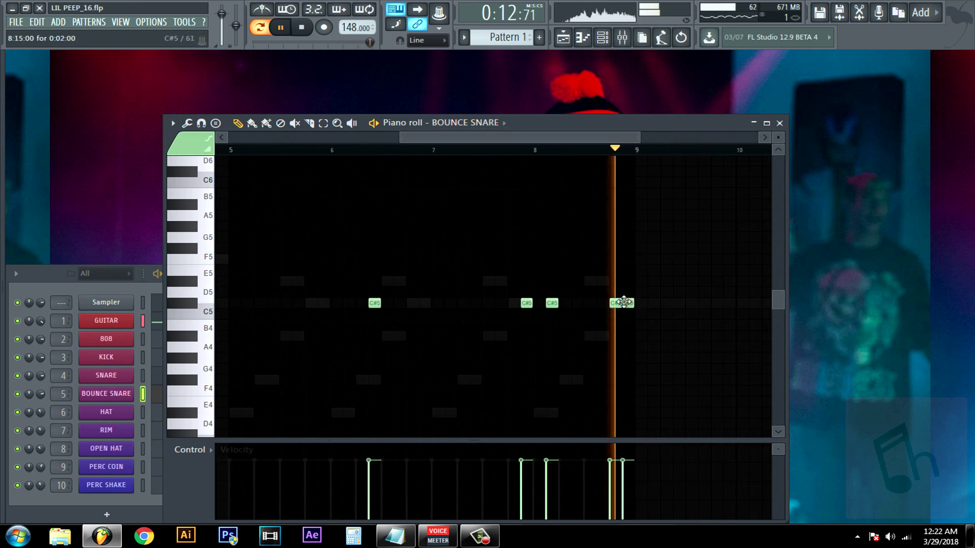
left_click(779, 123)
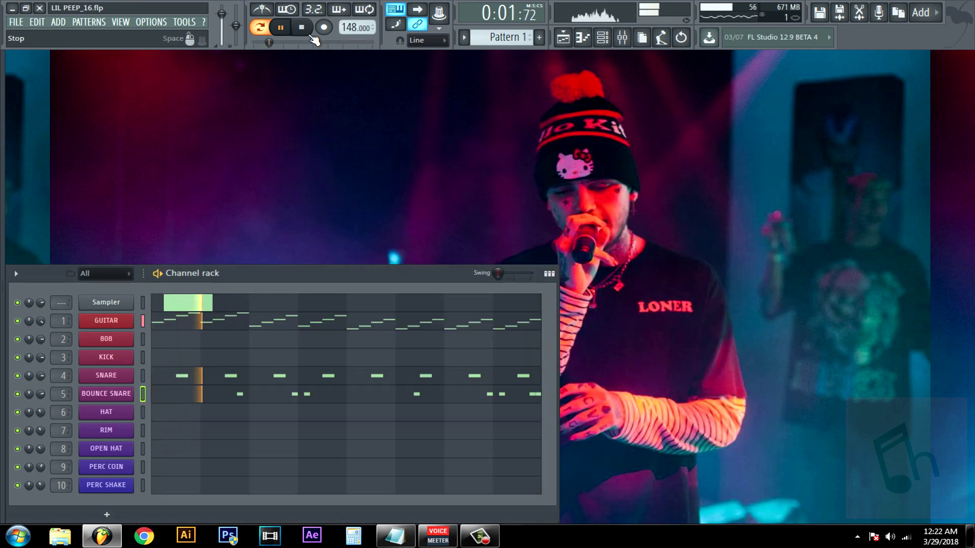
- Open the KICK channel's piano roll and enter half-beat F5 notes on beats 1 and 4 of bars 1 and 3 during playback
right_click(124, 360)
left_click(142, 359)
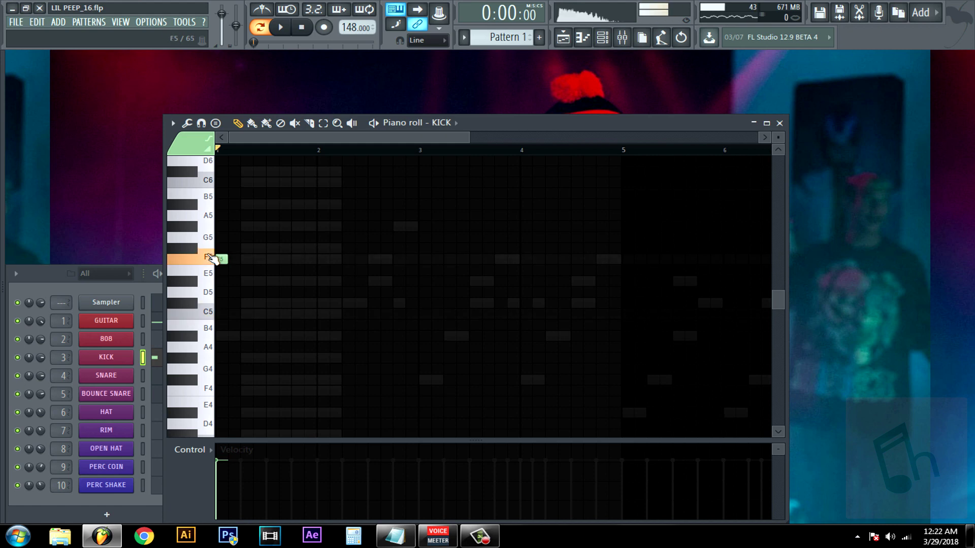
left_click(288, 31)
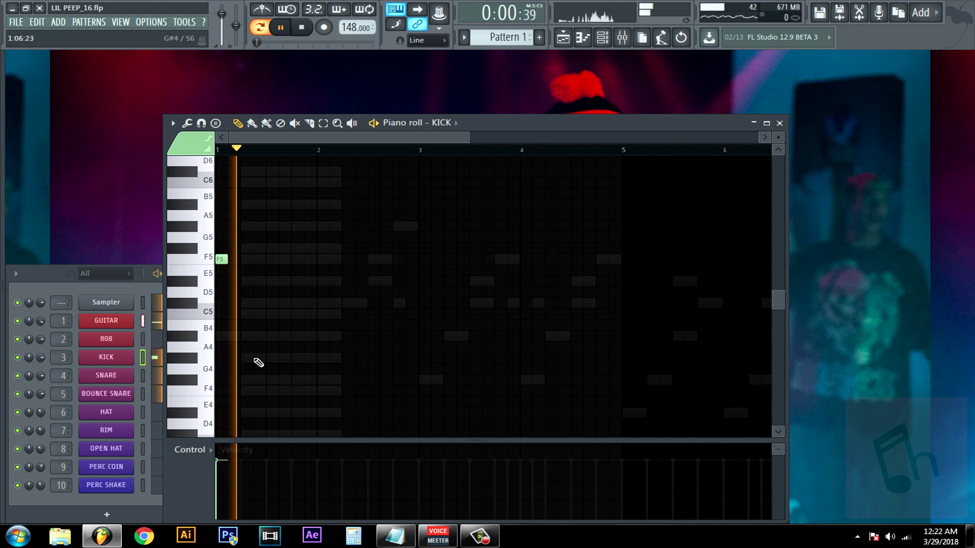
left_click(297, 259)
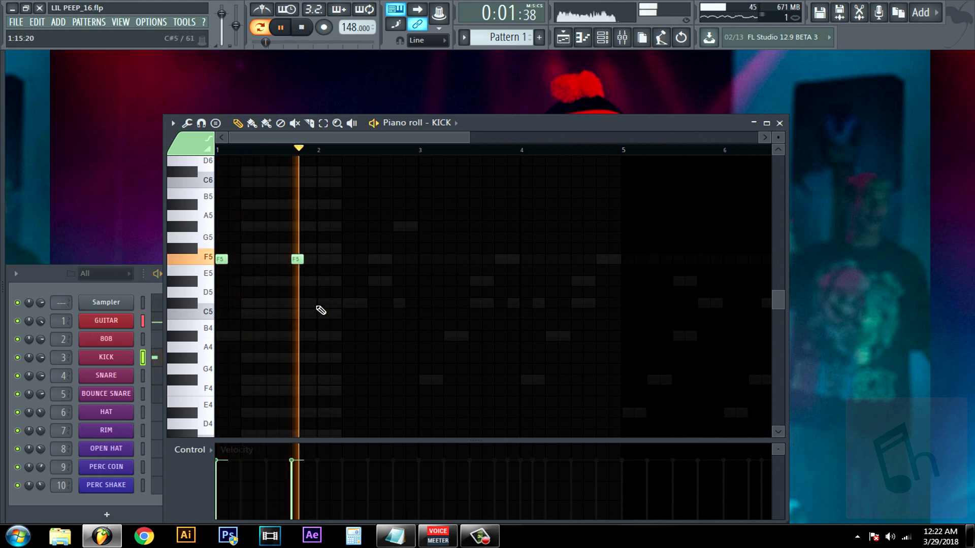
left_click(424, 259)
left_click(500, 259)
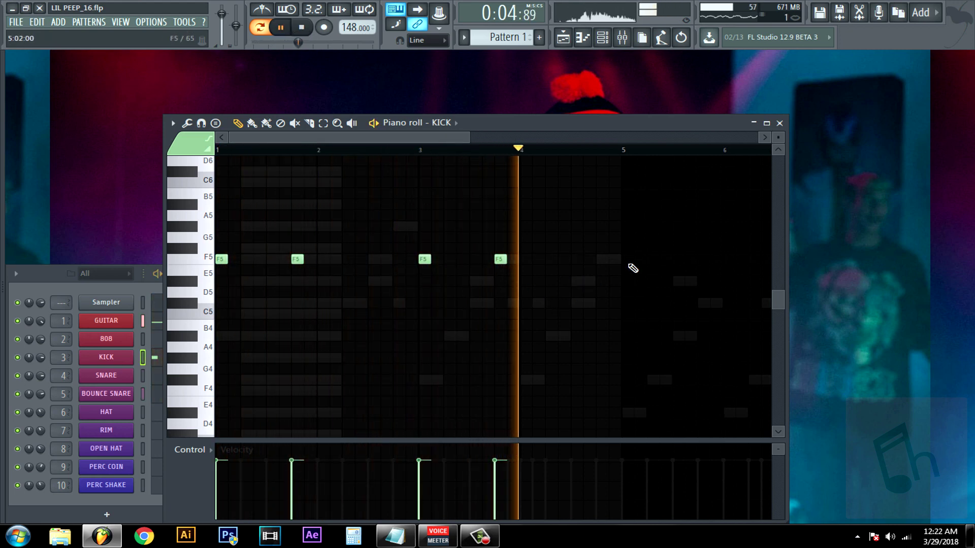
- Enter F5 kicks on beats 1 and 4 of bar 5, copy the pair into bar 7, and clear the selection
left_click_drag(501, 144, 530, 145)
left_click(588, 259)
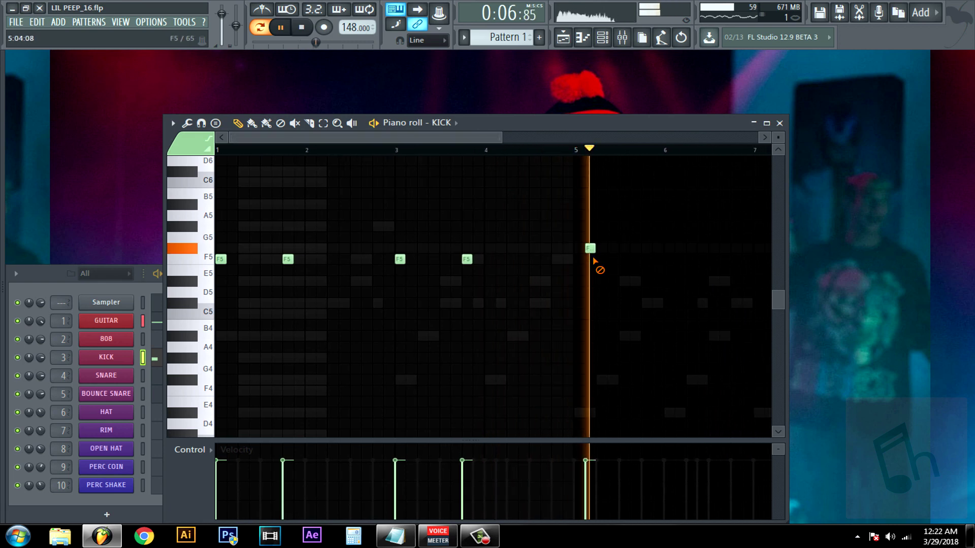
left_click_drag(588, 259, 578, 259)
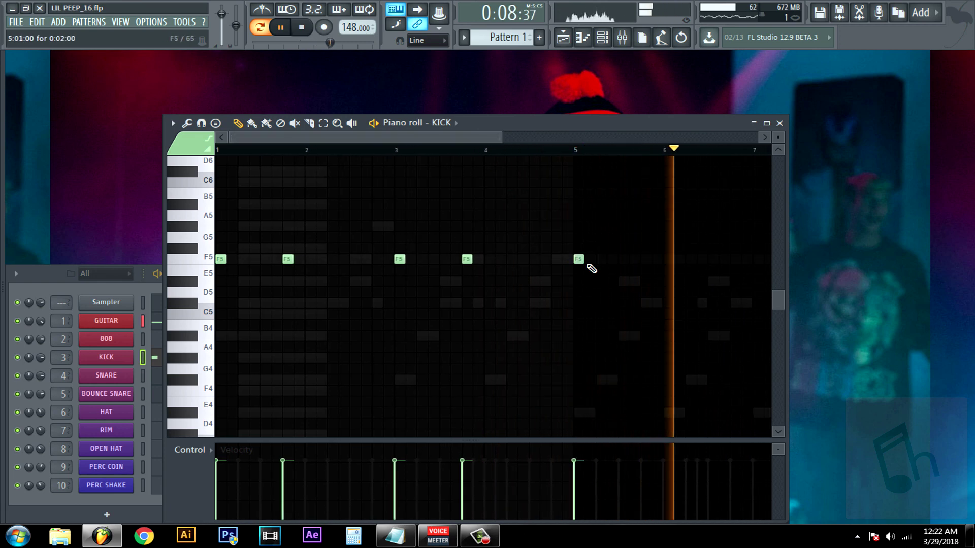
left_click(646, 259)
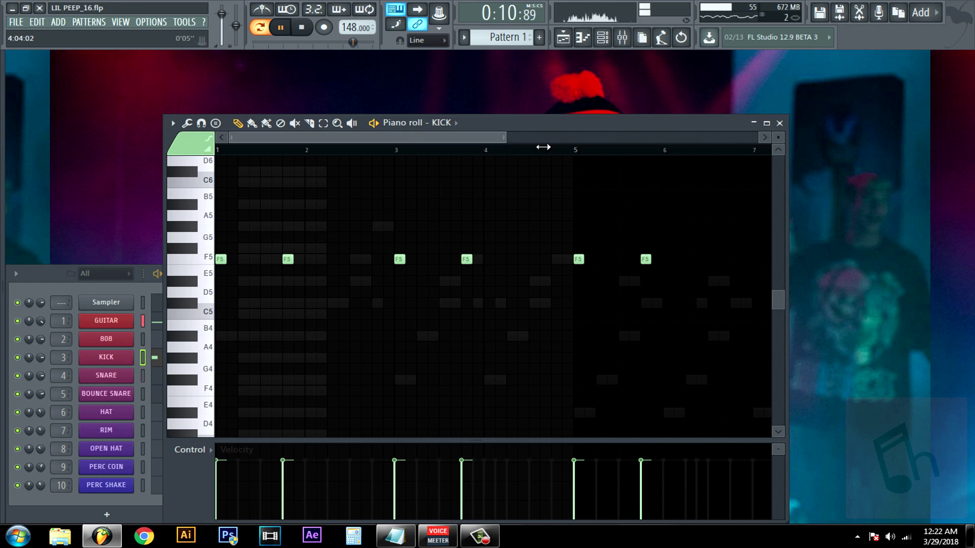
left_click_drag(544, 147, 573, 146)
left_click_drag(499, 235, 583, 289)
left_click_drag(501, 259, 640, 256)
left_click(513, 324, "ctrl")
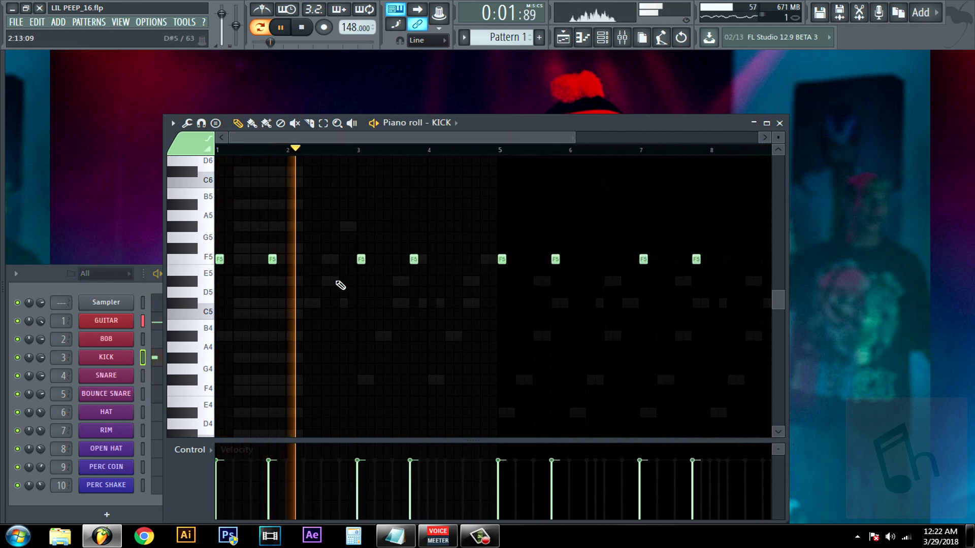
- Add an F5 kick half a beat before bar 3 and two quarter-beat F5 kicks from beat 4 of bar 6
left_click(352, 259)
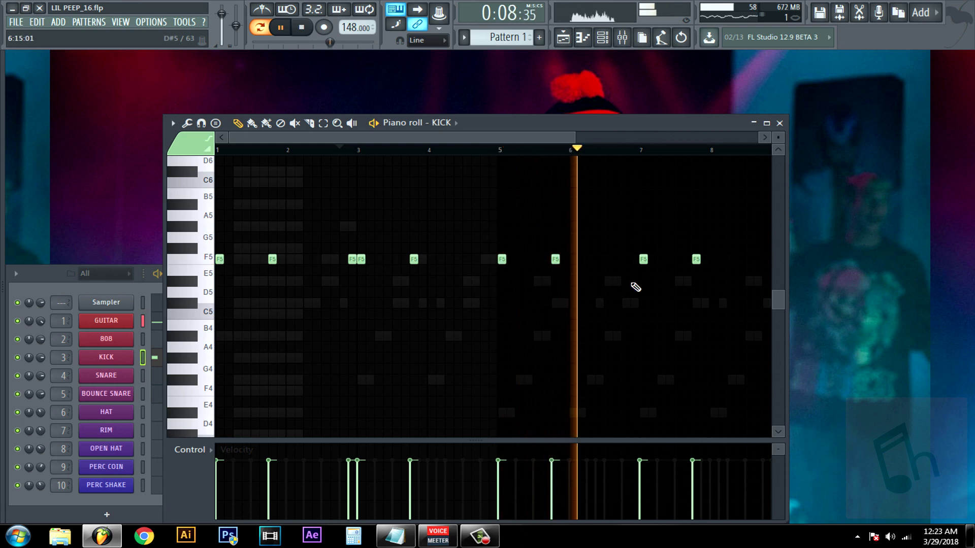
scroll(635, 284, "up", 3)
left_click(622, 260)
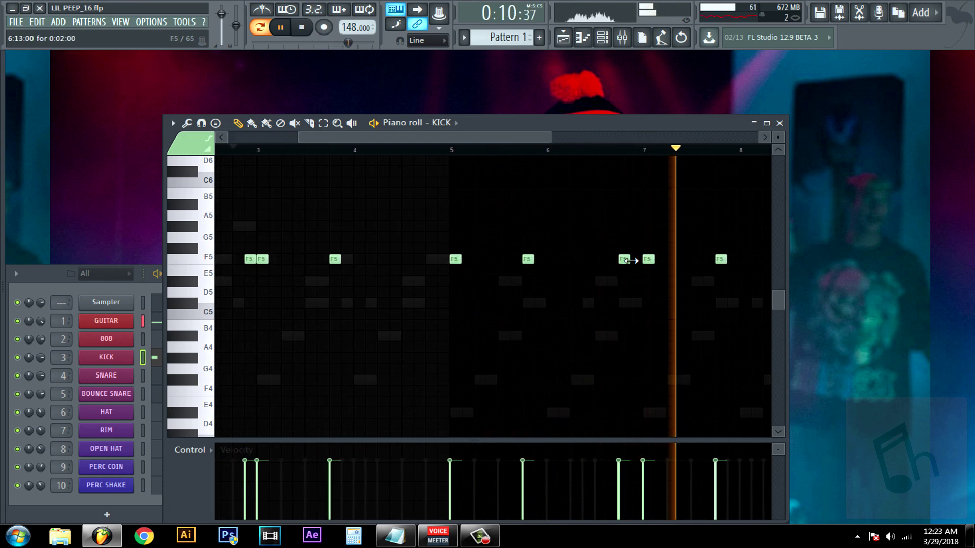
scroll(630, 260, "up", 2)
left_click_drag(630, 261, 612, 260)
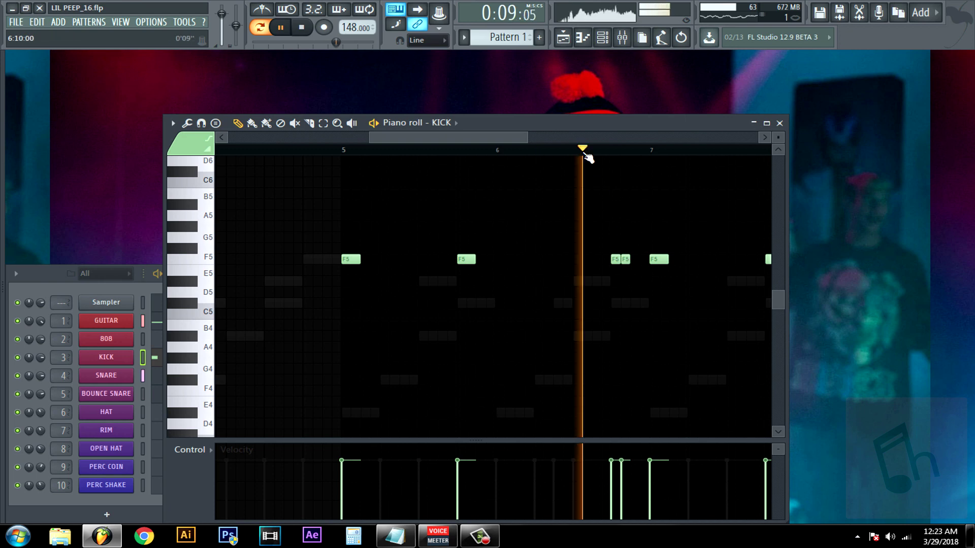
- Replace the two quarter-beat kicks on beat 4 of bar 6 with two quarter-beat F5 kicks directly before bar 7
right_click(626, 259)
right_click(616, 259)
left_click(636, 260)
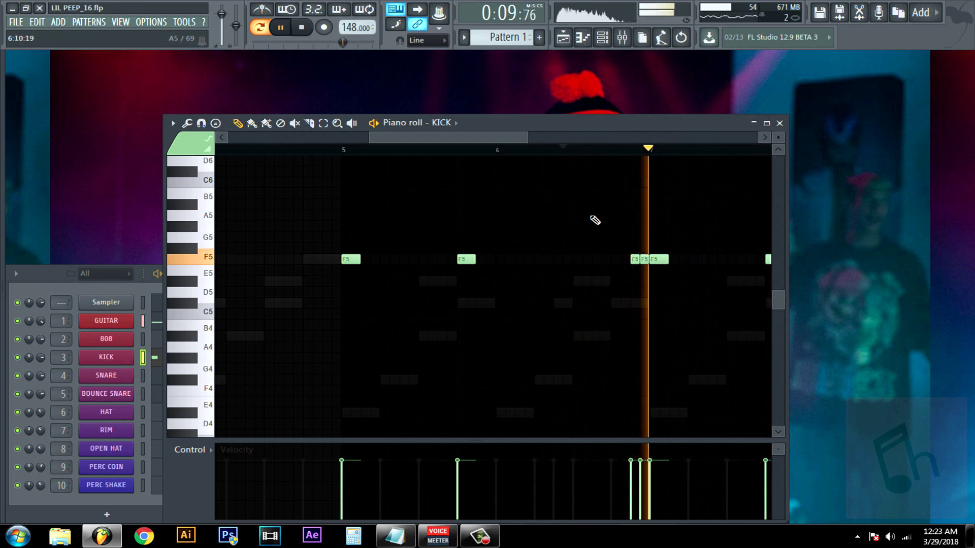
left_click_drag(528, 137, 579, 140)
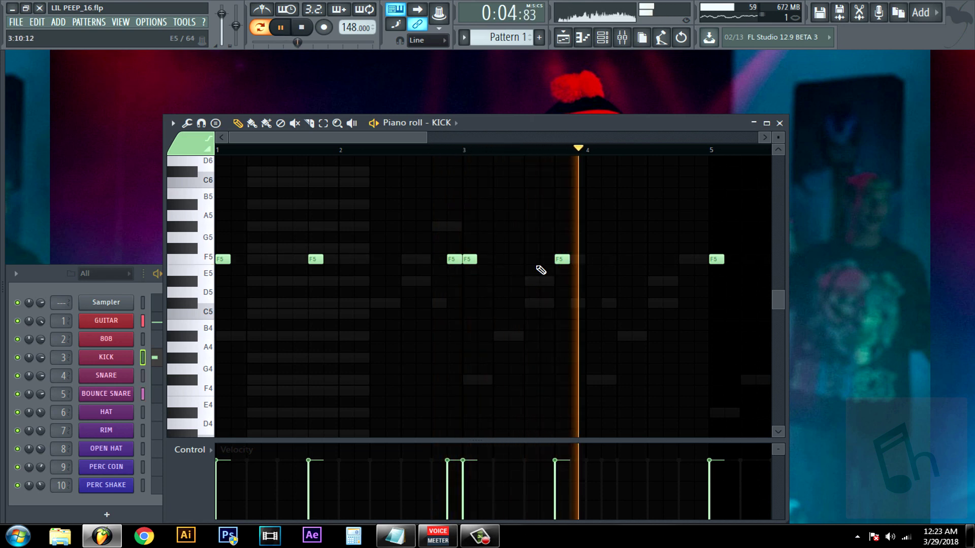
- Add quarter-beat F5 kicks on steps 11 and 15 of bar 4 and step 11 of bar 7, replaying the end of the pattern
left_click(666, 259)
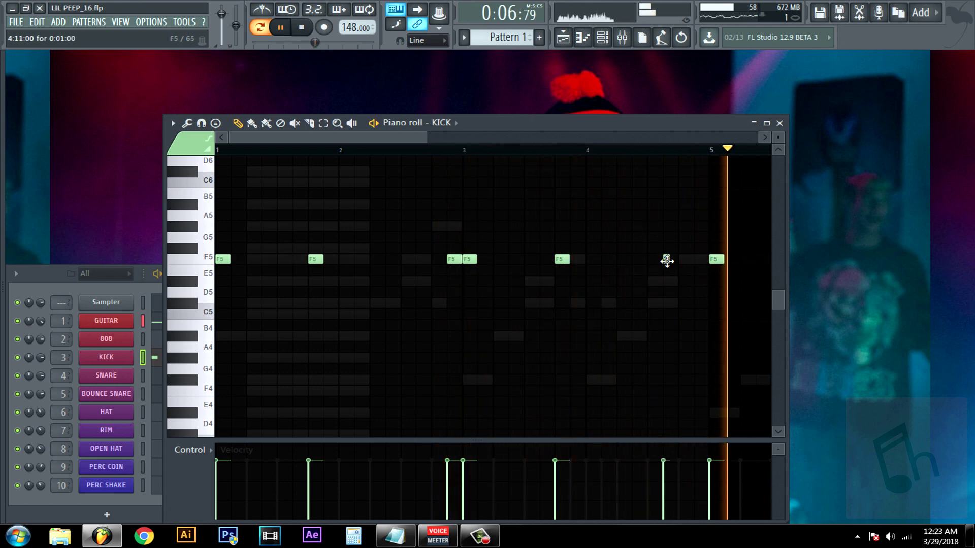
left_click(520, 148)
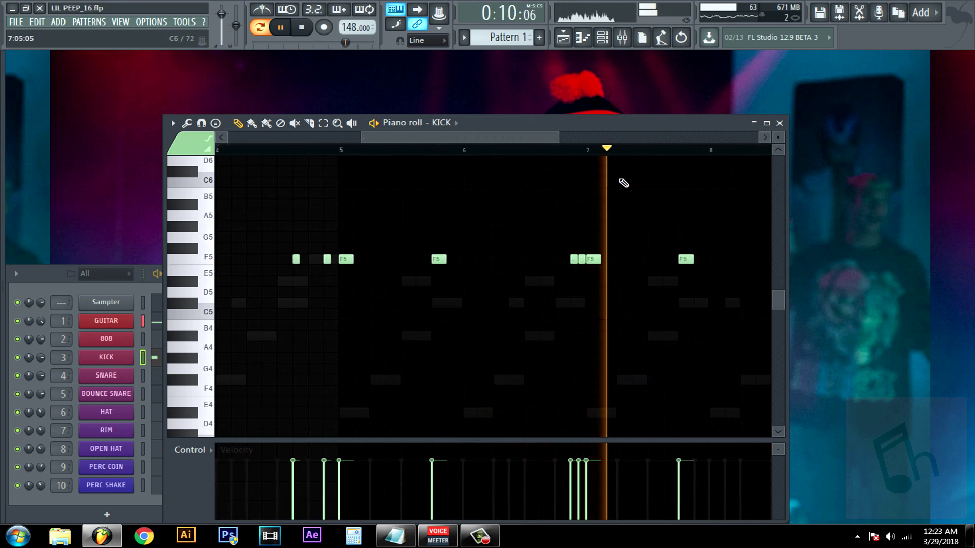
left_click(665, 258)
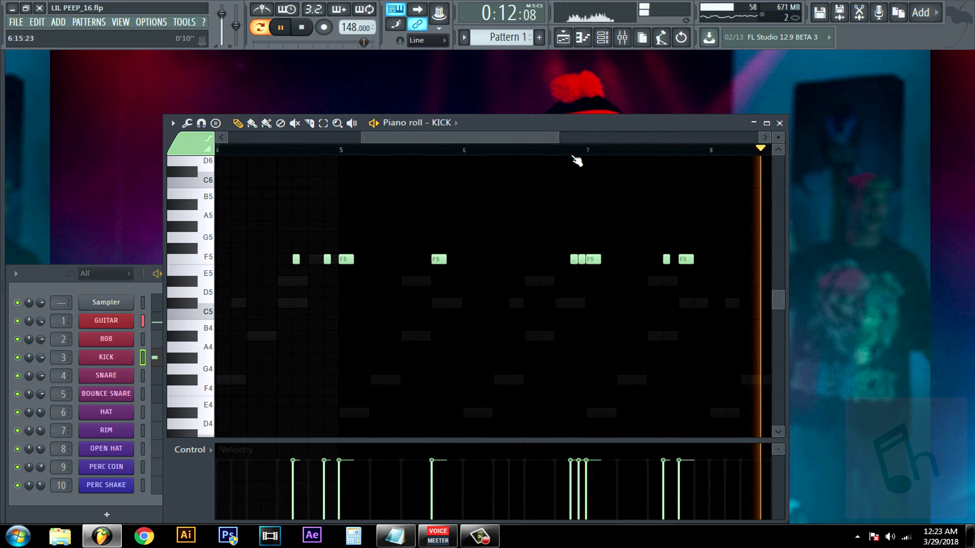
left_click(575, 151)
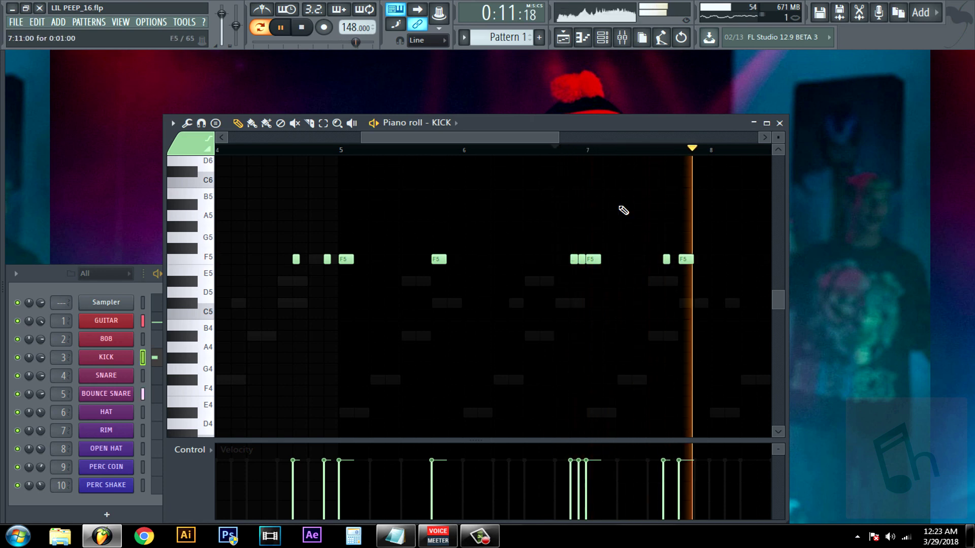
left_click_drag(548, 139, 575, 143)
left_click(466, 151)
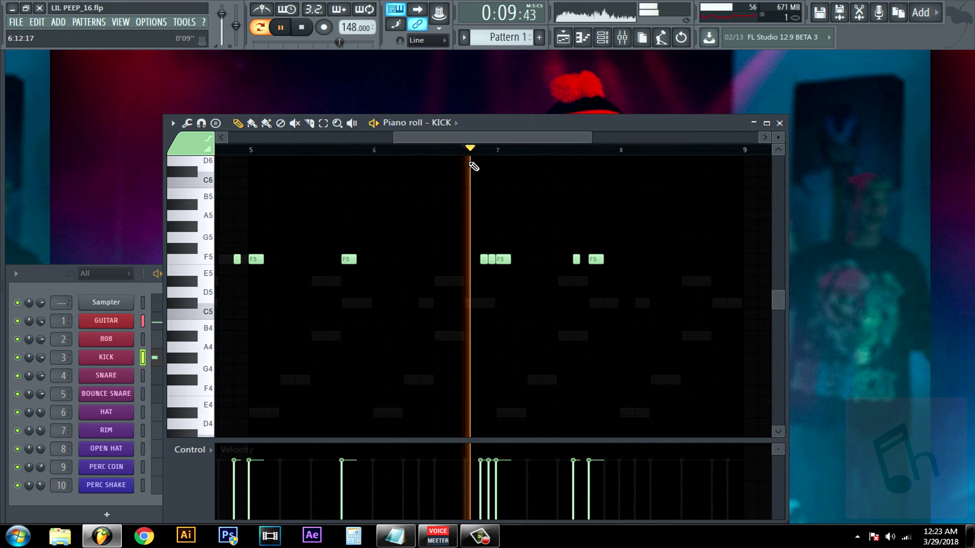
left_click(653, 259)
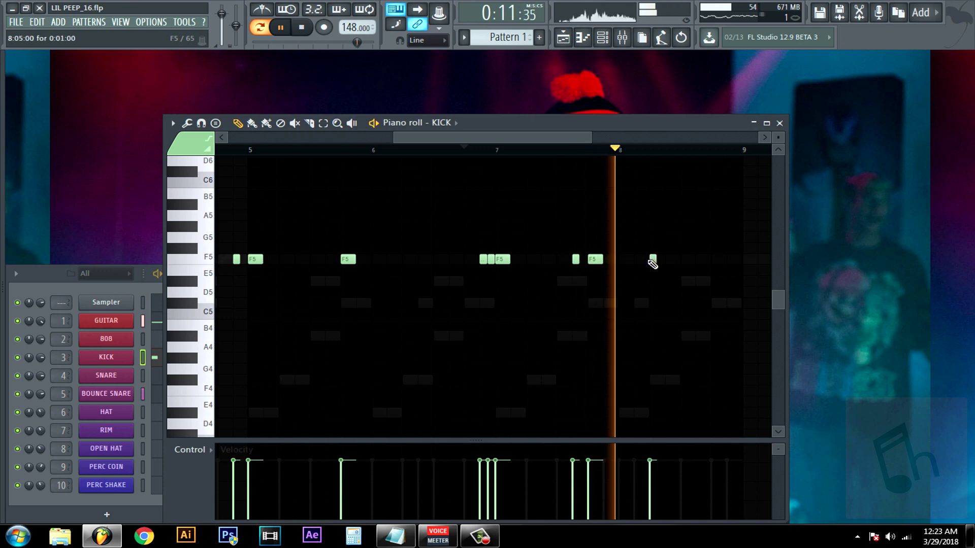
left_click(668, 259)
right_click(653, 259)
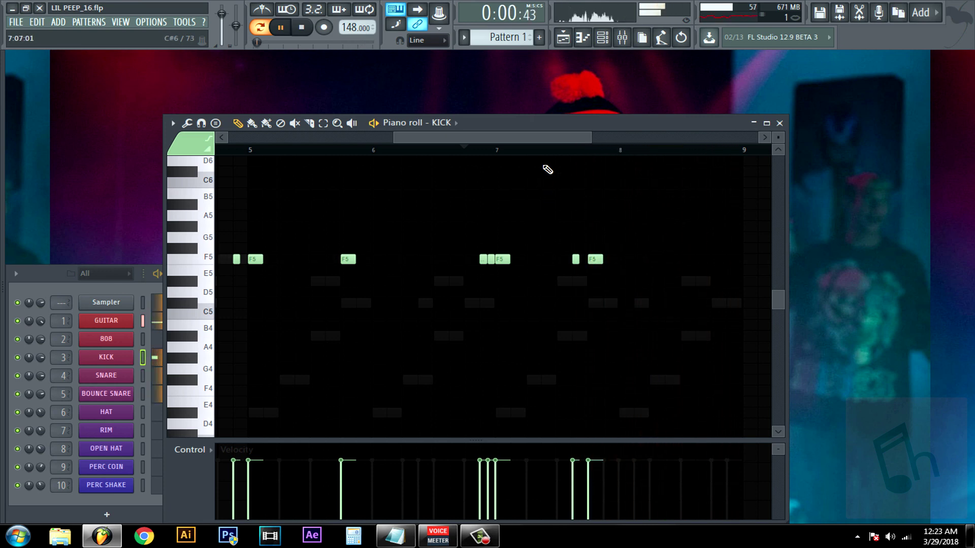
- Place quarter-beat F5 kicks on steps 3 and 5 of bar 8, audition them and close the kick's piano roll
left_click(622, 258)
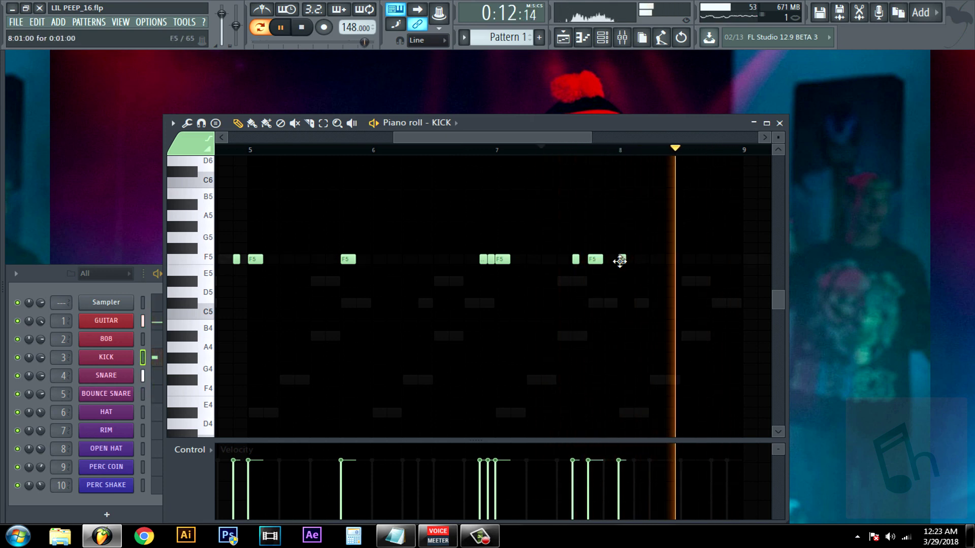
left_click(638, 259)
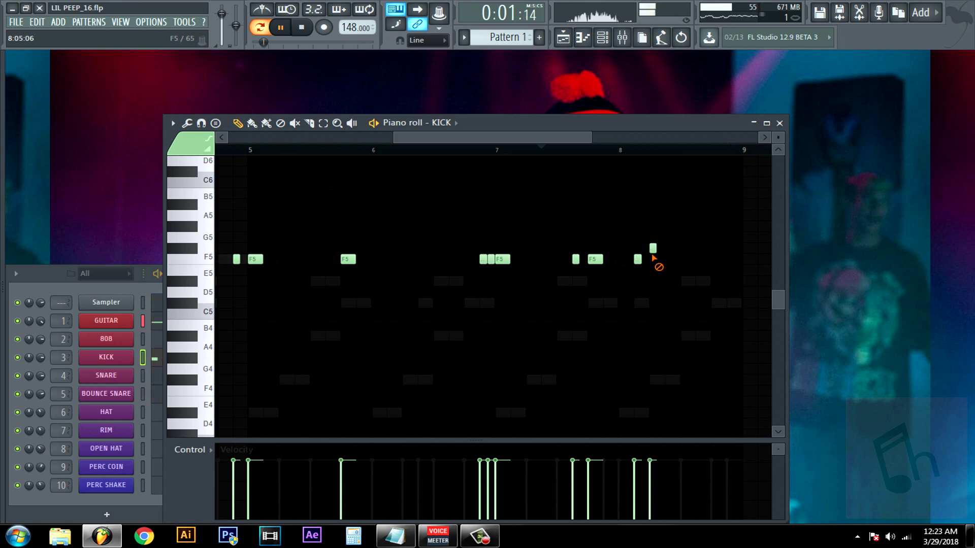
left_click(560, 153)
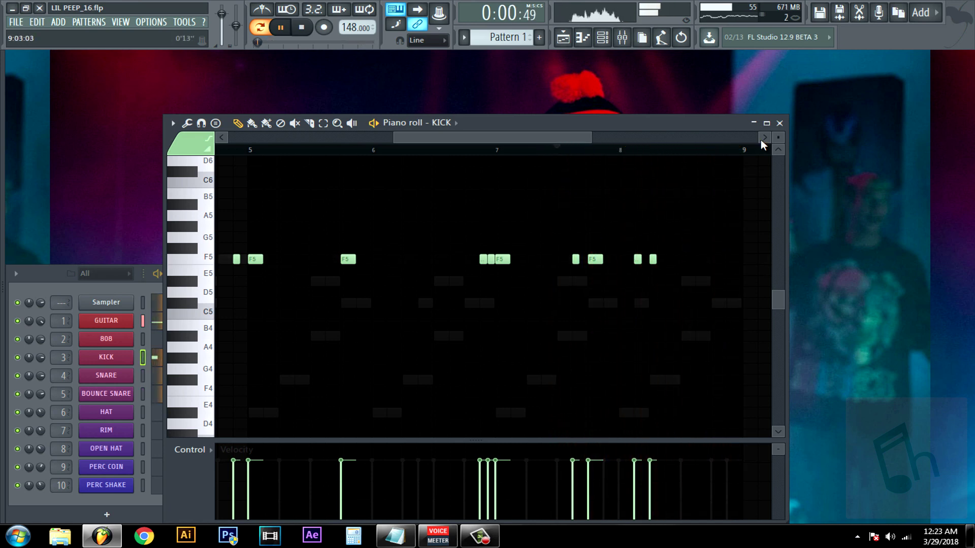
left_click(779, 123)
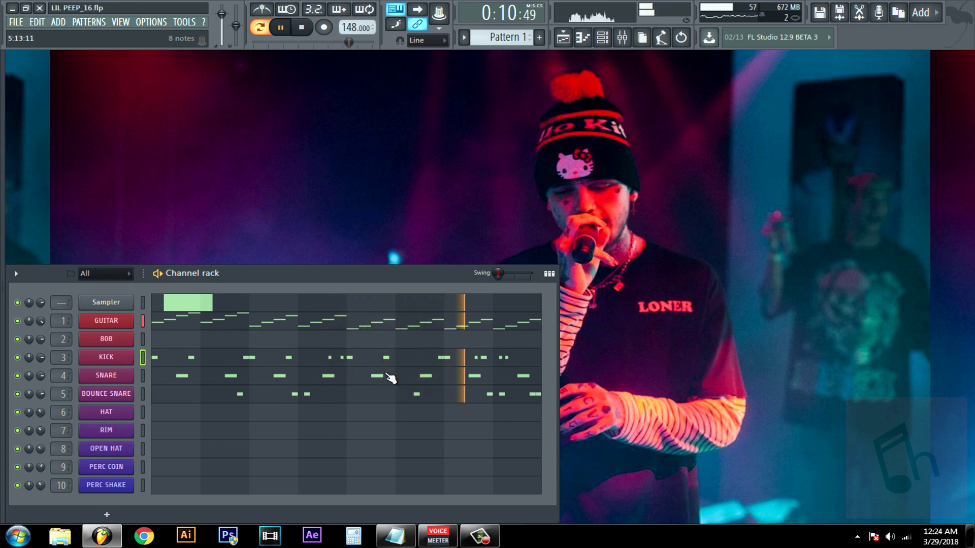
- Reopen the KICK channel's piano roll and remove the quarter-beat kick directly before bar 7
right_click(136, 361)
left_click(162, 357)
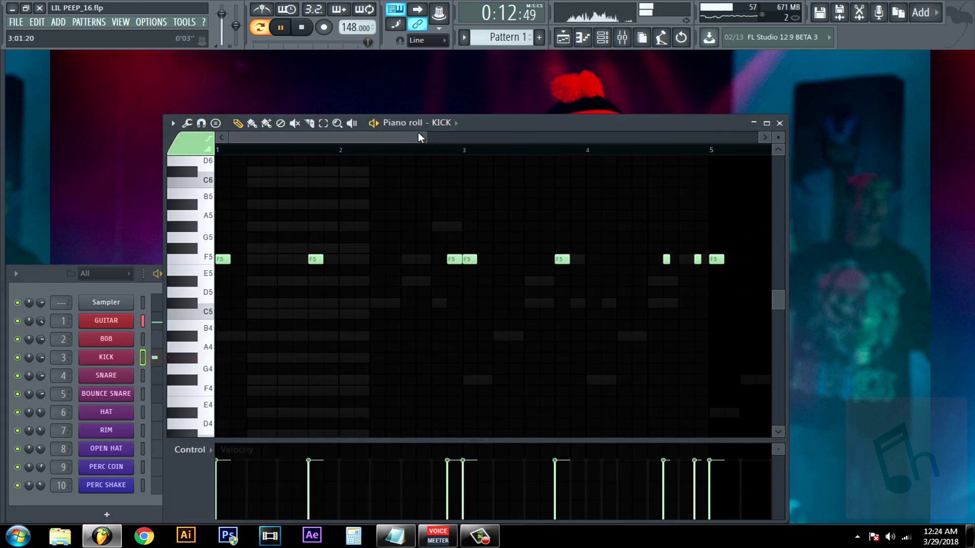
left_click_drag(420, 136, 530, 136)
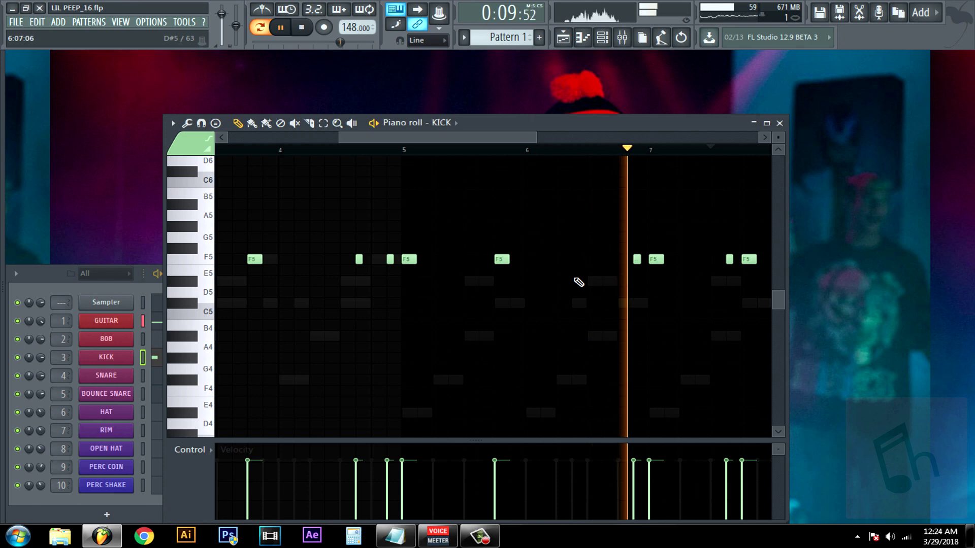
- Open the BOUNCE SNARE channel's piano roll and set its snap to 1/3 beat
left_click(49, 277)
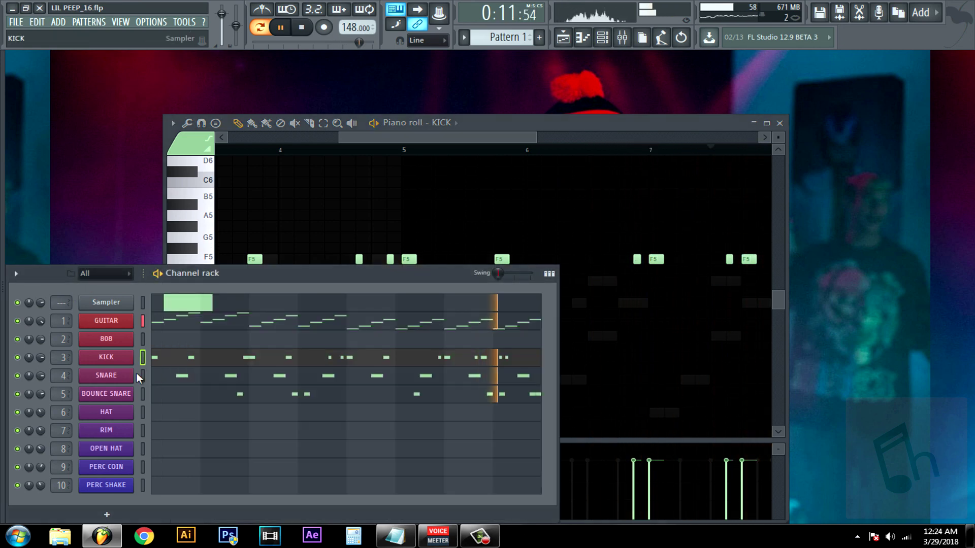
right_click(126, 378)
left_click(161, 376)
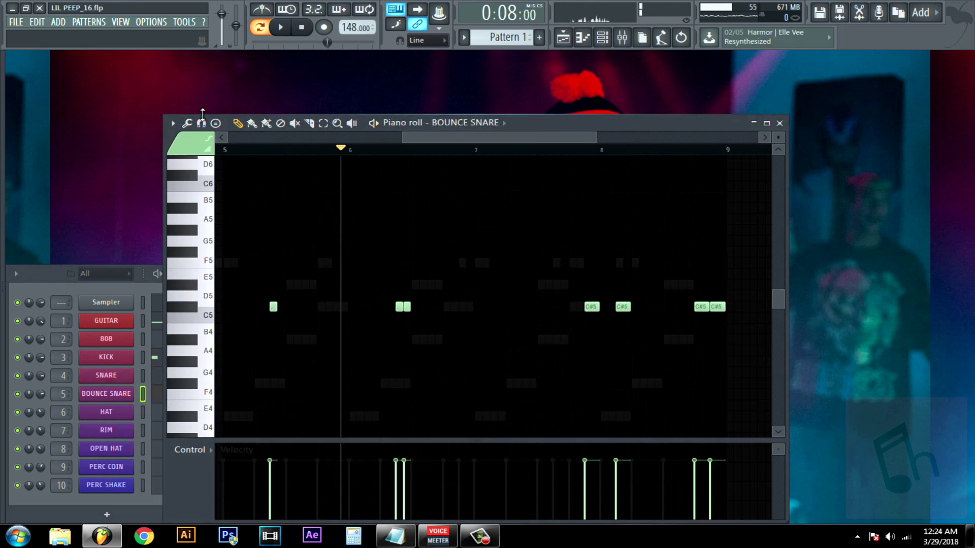
left_click(202, 123)
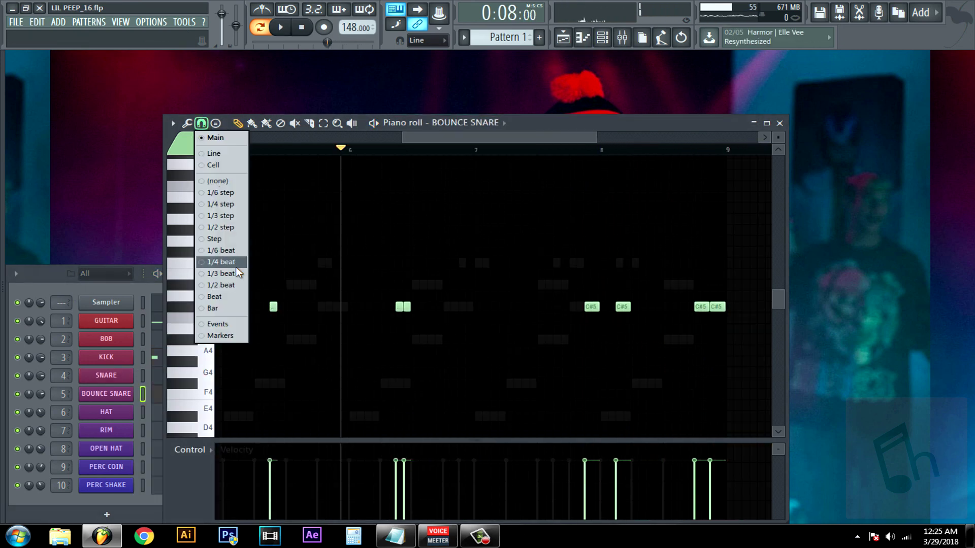
left_click(230, 273)
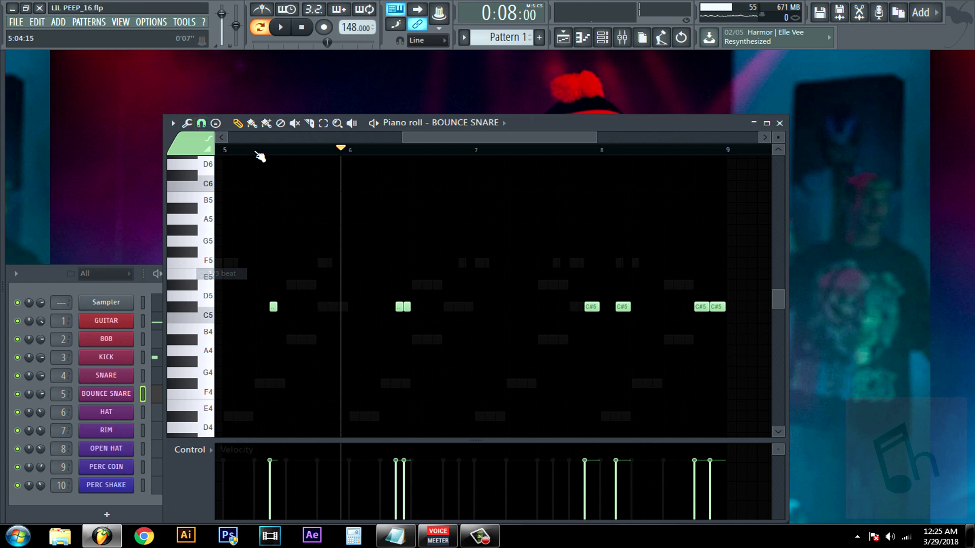
- Paint three C#5 triplet notes on beat 2 of bar 8, remove stray notes and play from late bar 7
mouse_move(635, 318)
left_mouse_down()
mouse_move(657, 320)
mouse_move(661, 307)
left_mouse_up()
right_click(655, 321)
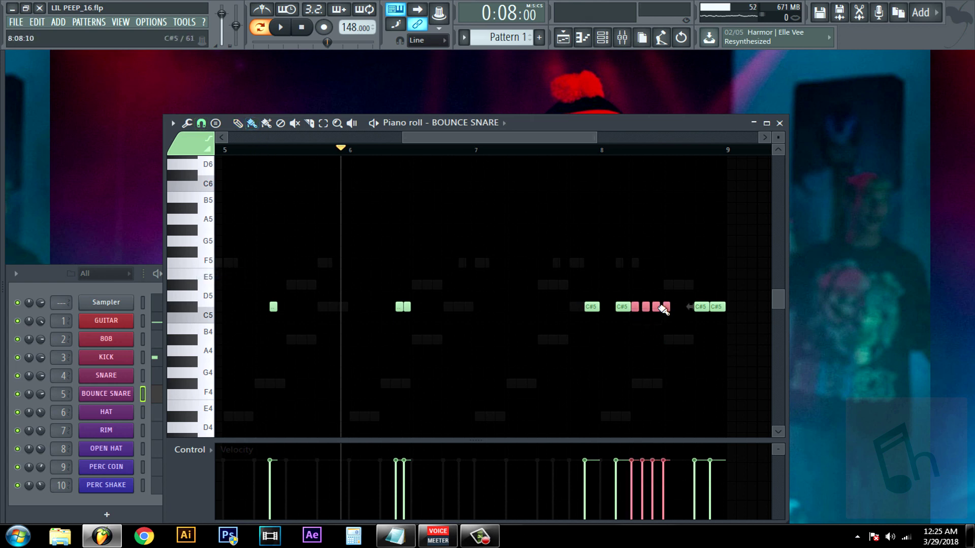
right_click(665, 308)
left_click(573, 157)
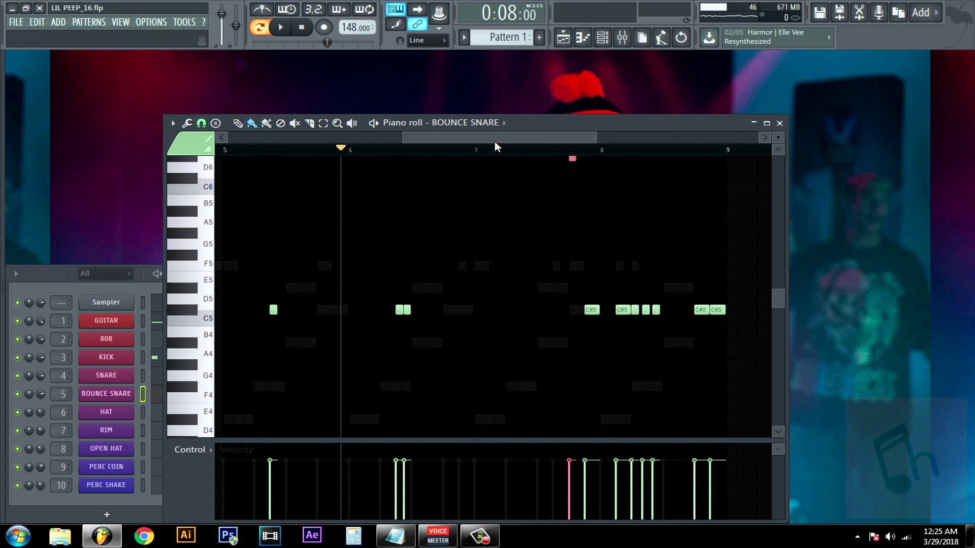
right_click(573, 161)
left_click(559, 150)
left_click(287, 28)
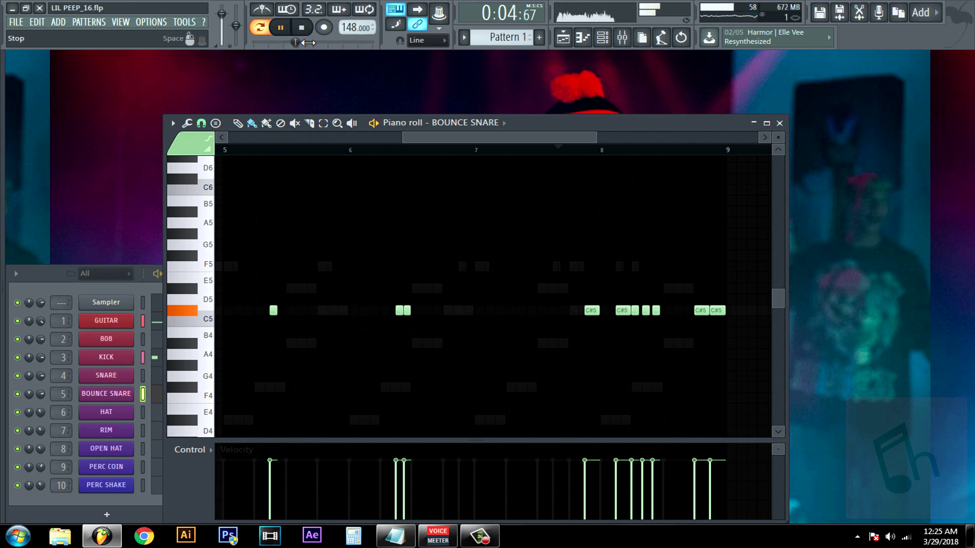
- Stop playback and lower the velocities of bar 8's first two triplet notes, its beat 4 note and the first of the pair in bar 6
key("space")
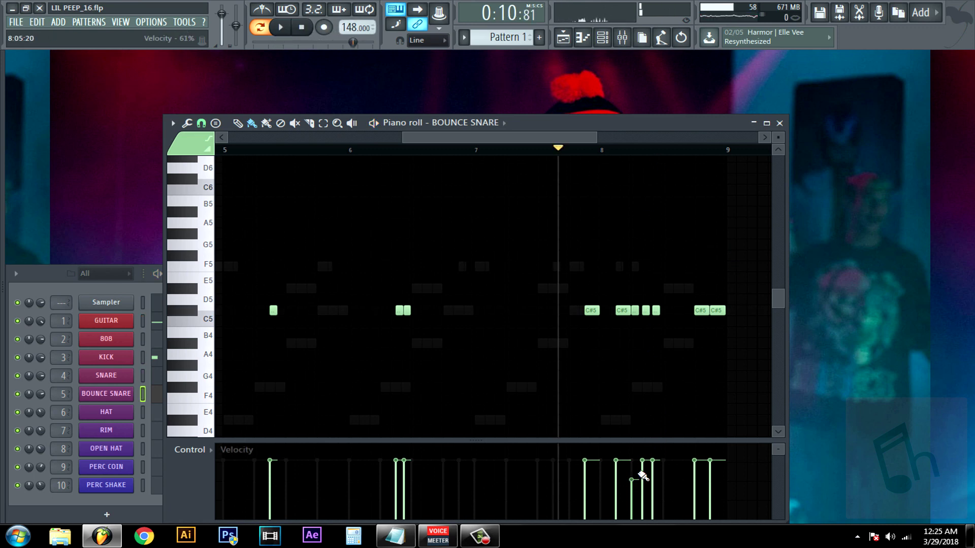
left_click(397, 479)
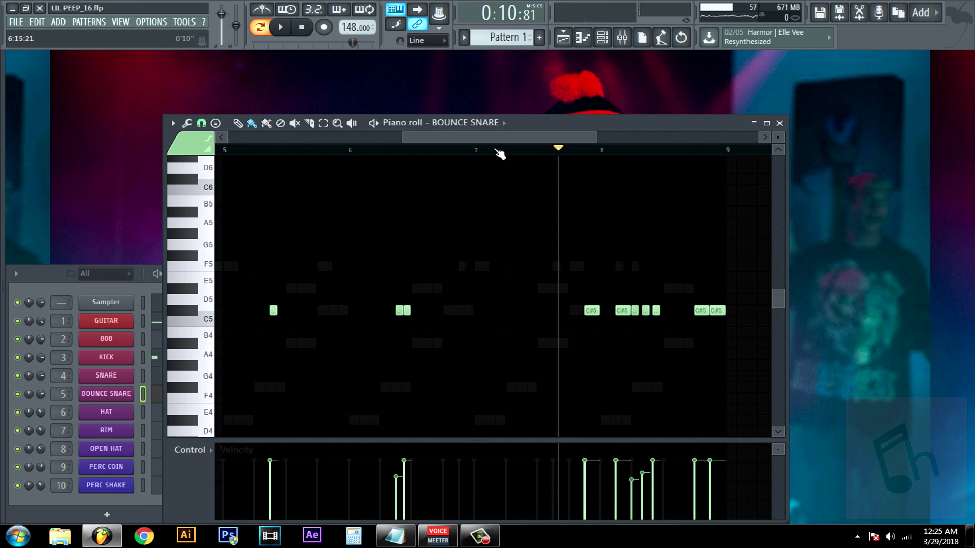
left_click(699, 479)
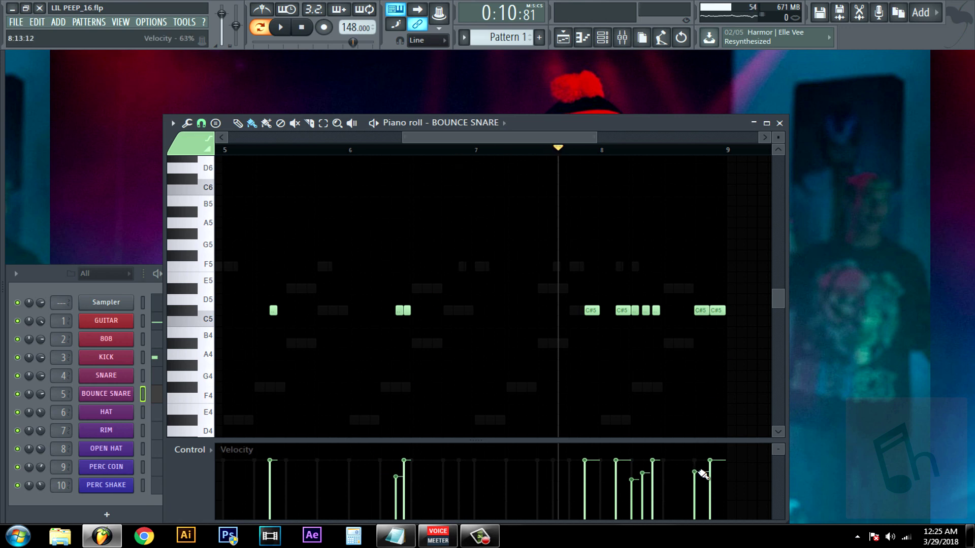
- Lower the velocity of the C#5 note half a beat before bar 4 and play from there
left_click_drag(532, 138, 251, 154)
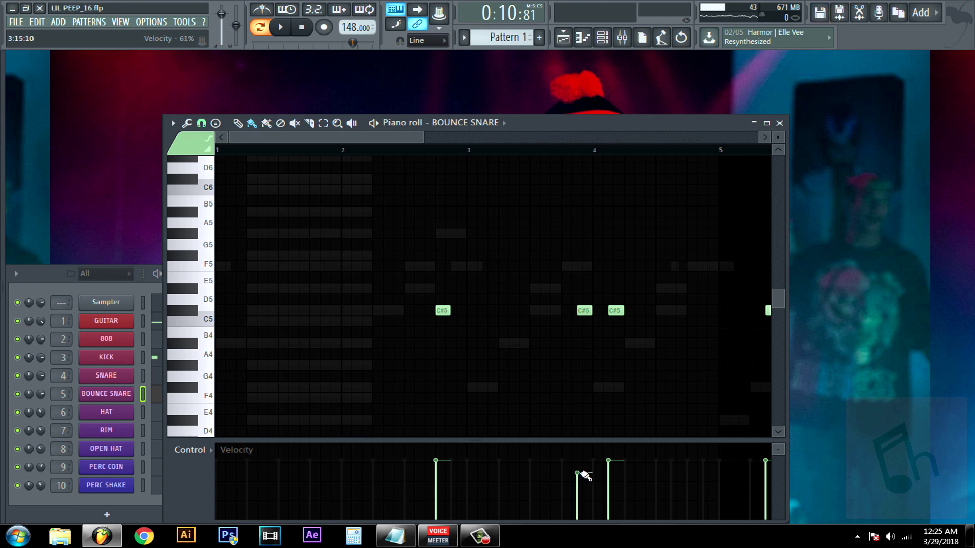
left_click(575, 150)
left_click(281, 27)
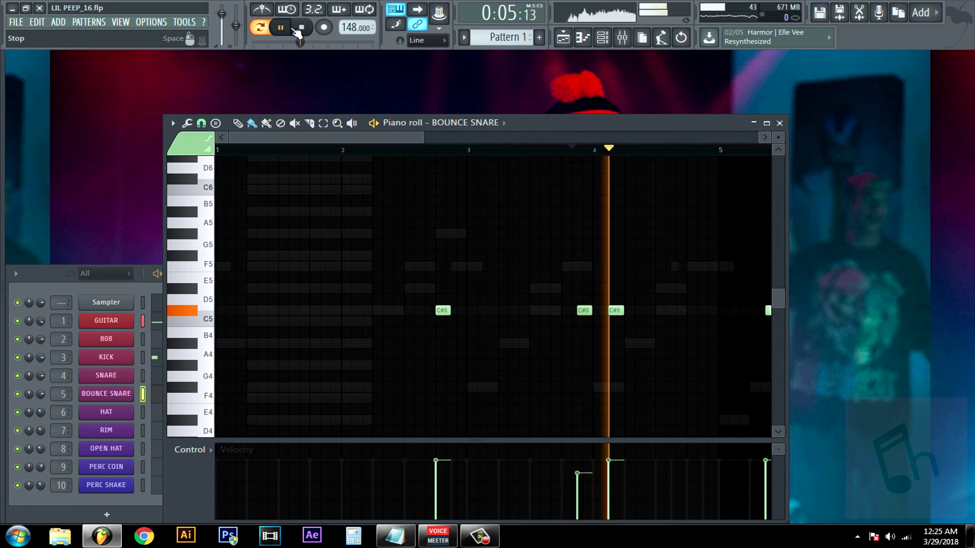
- Restore the bar 3 note's full velocity, lower the C#5 on beat 4 of bar 2, and close the piano roll with playback stopped
left_click_drag(423, 138, 469, 138)
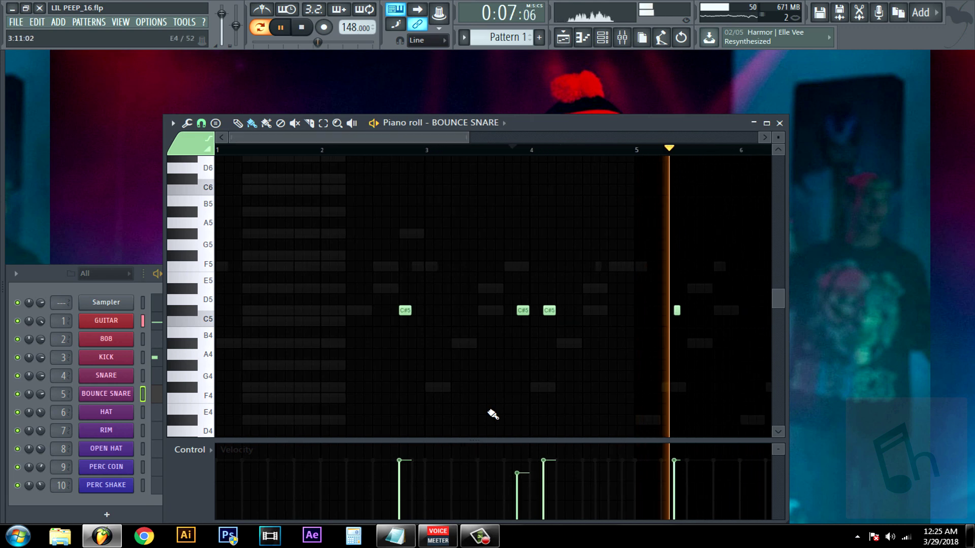
left_click_drag(518, 461, 397, 475)
left_click_drag(469, 138, 599, 137)
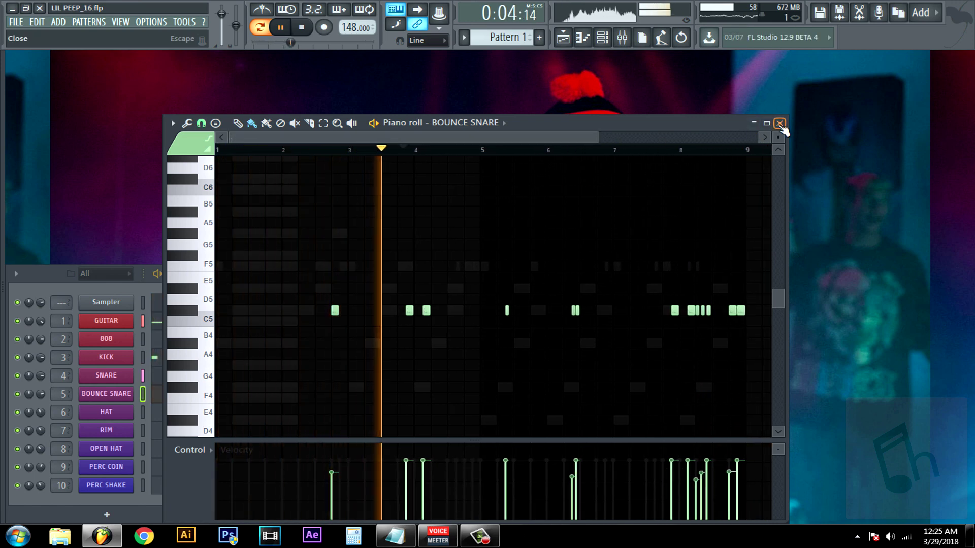
left_click(780, 125)
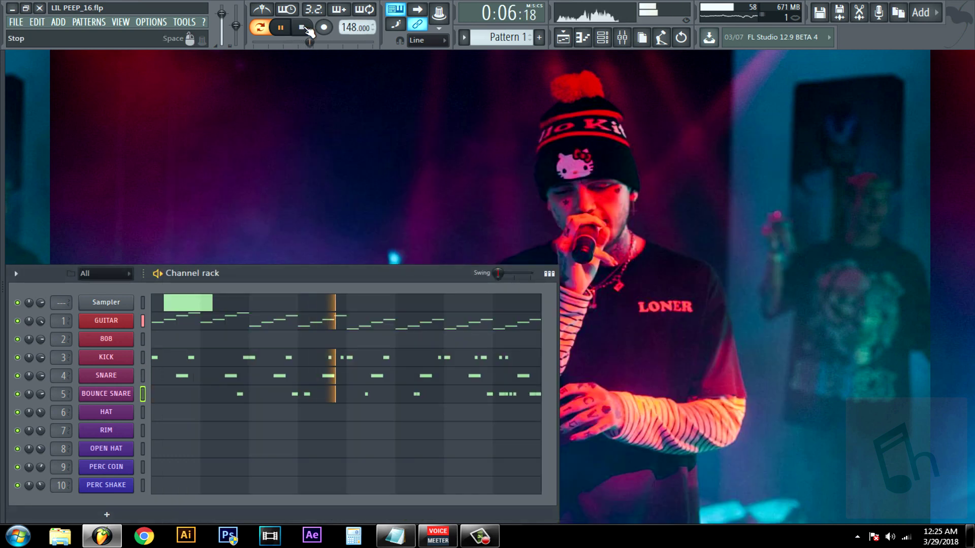
key("space")
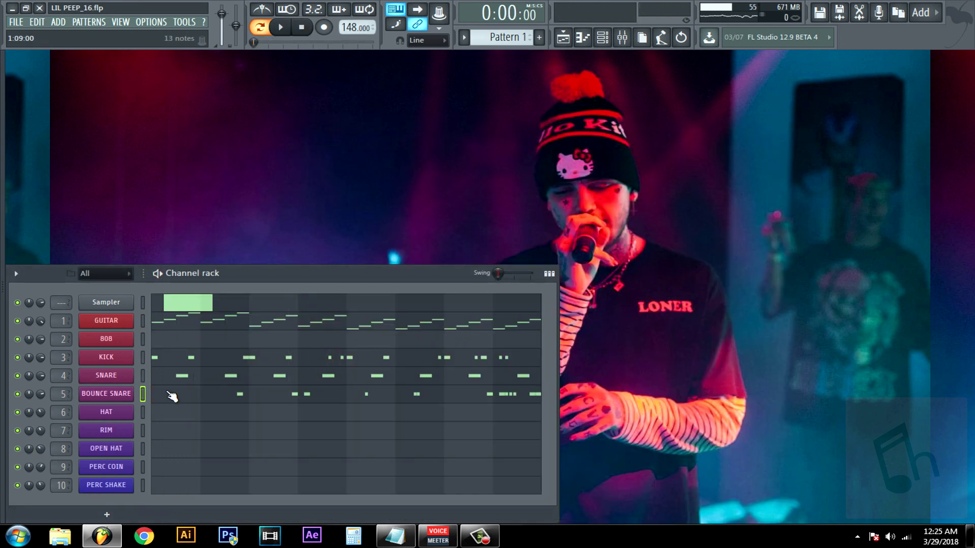
- In the 808 channel's piano roll, place A#4 at bar 1, F#4 at bar 3 and D#4 at bar 5, all at full velocity
right_click(119, 339)
left_click(158, 340)
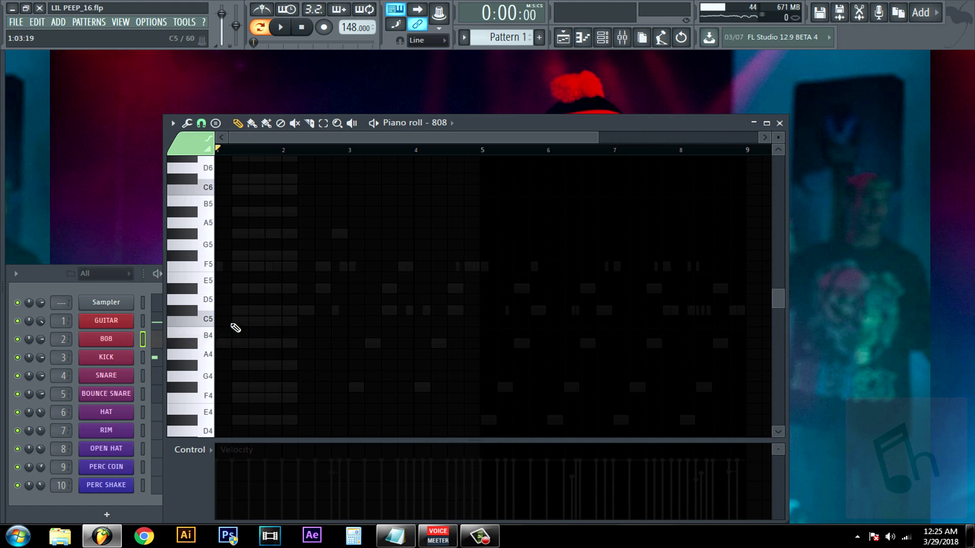
scroll(236, 329, "down", 3)
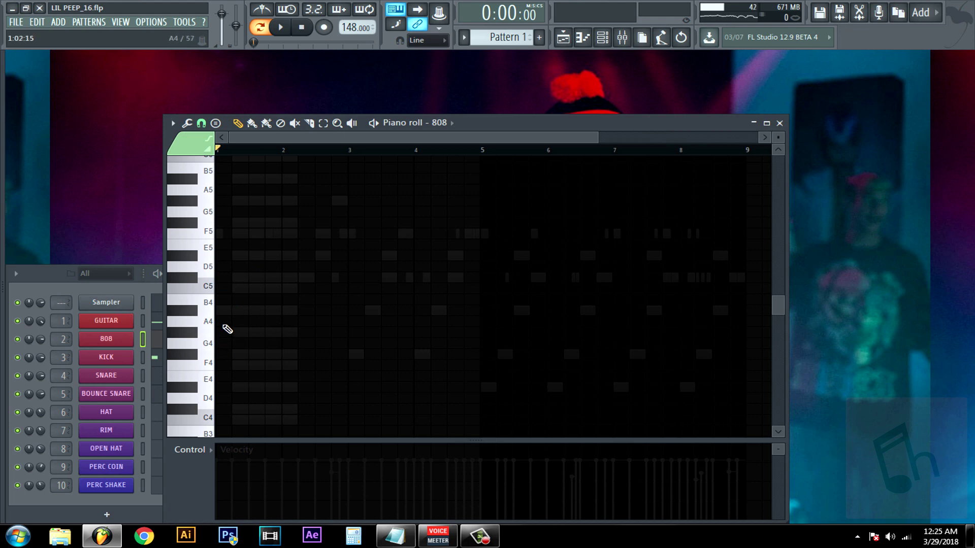
left_click(224, 310)
left_click(355, 353)
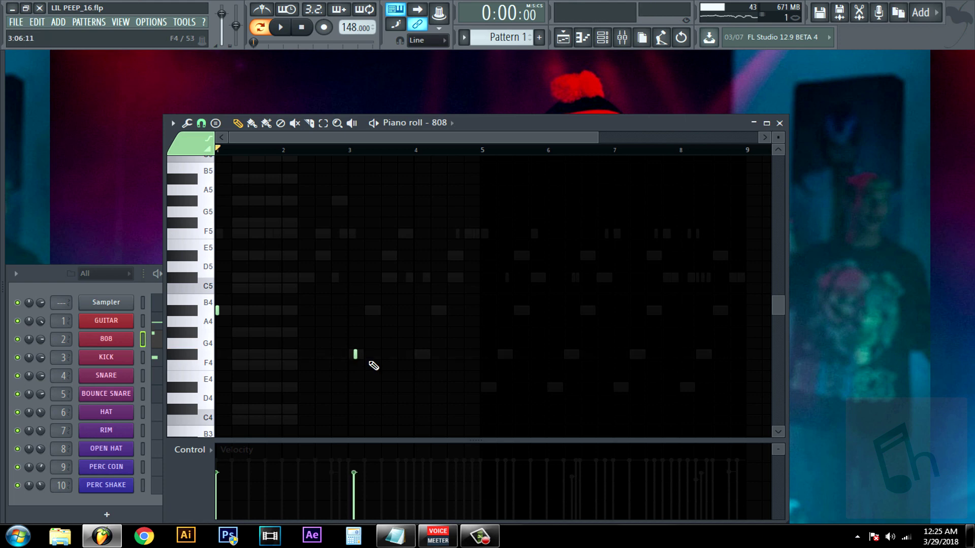
left_click(351, 356)
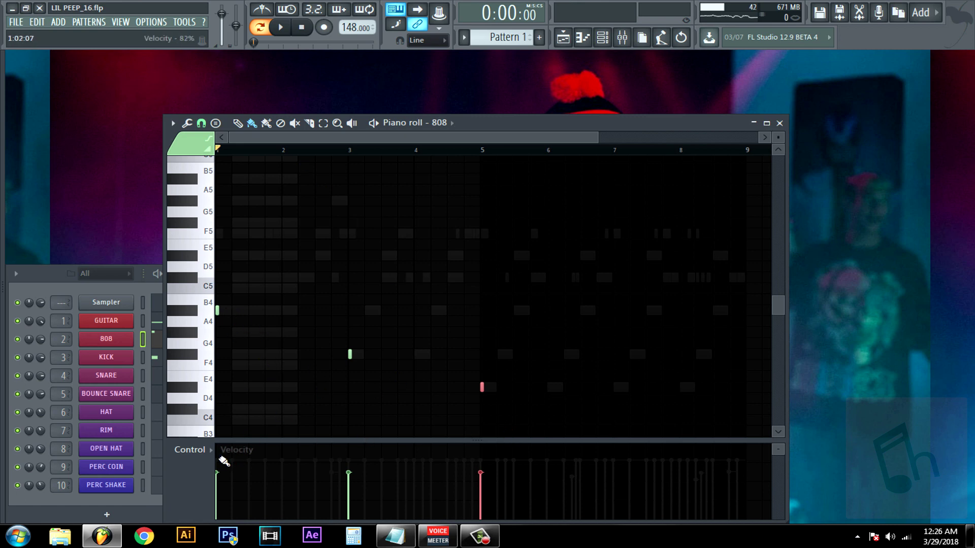
key("ctrl+d")
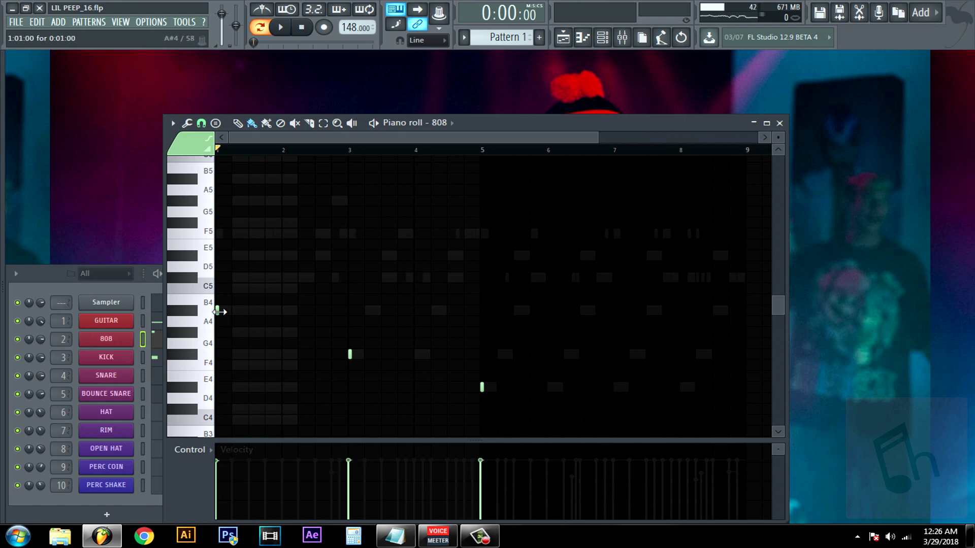
- Lengthen the bar 1 A#4 808 note past beat 3 and slice it at beat 3
left_click_drag(219, 312, 264, 333)
left_click(309, 123)
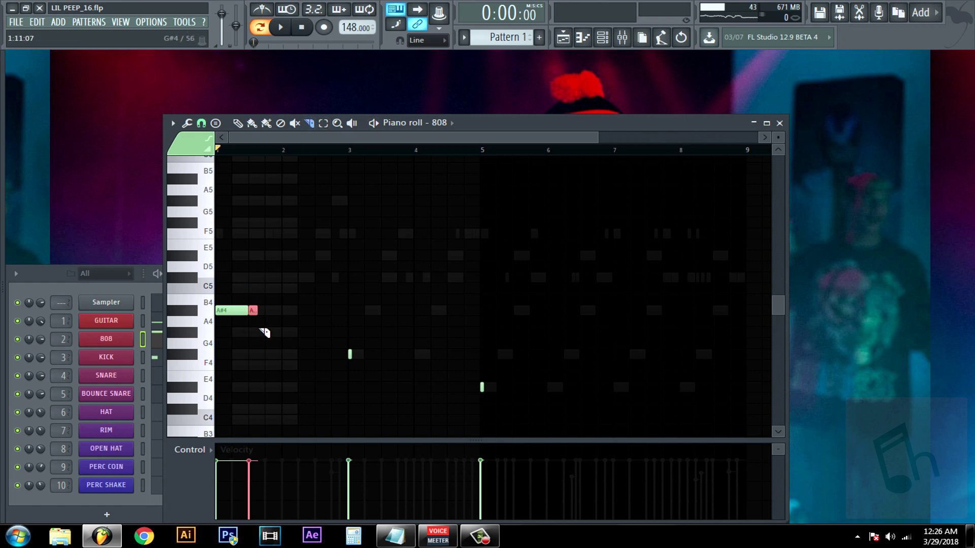
- Fill the eight bars with two-bar 808 notes, A#4, F#4 and D#4 plus a second D#4 at bar 7, and play them through
left_click(252, 123)
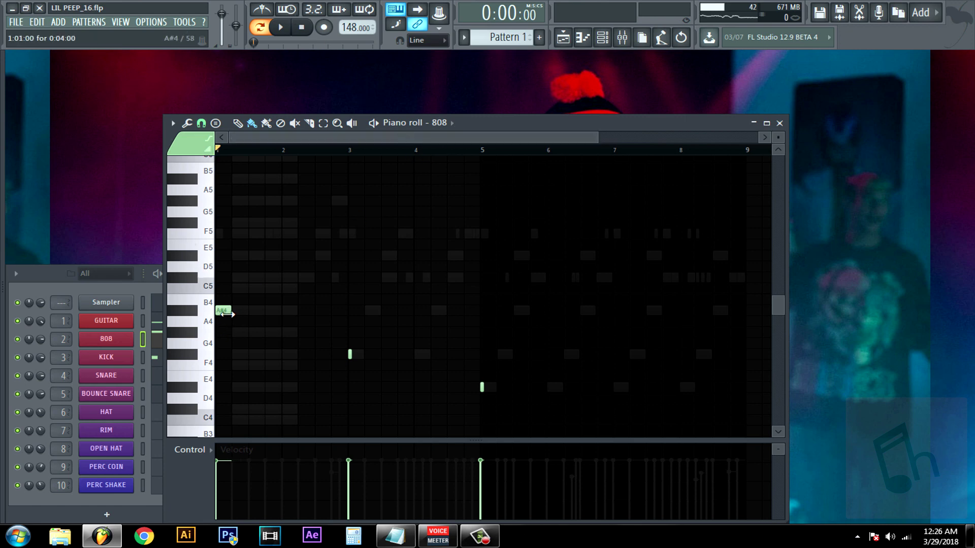
left_click_drag(226, 314, 337, 309)
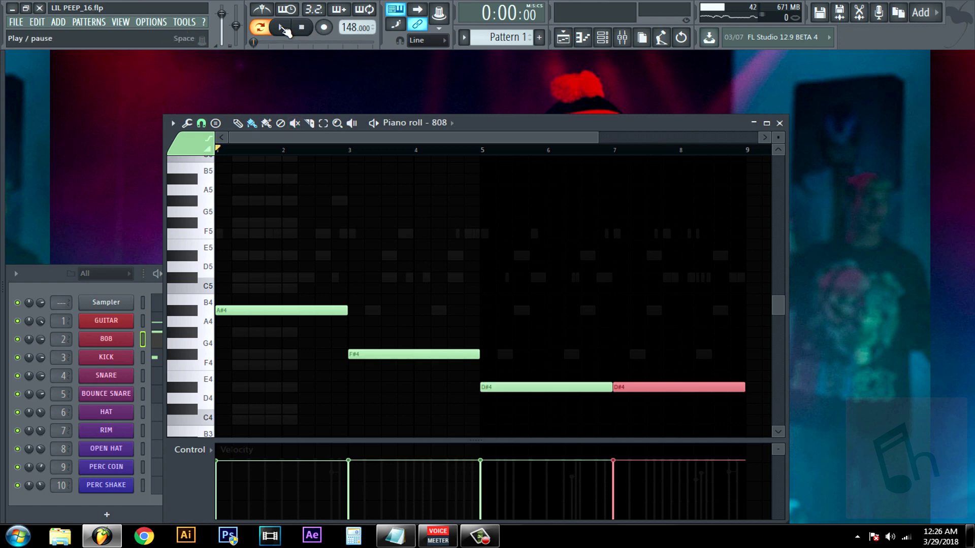
left_click(283, 28)
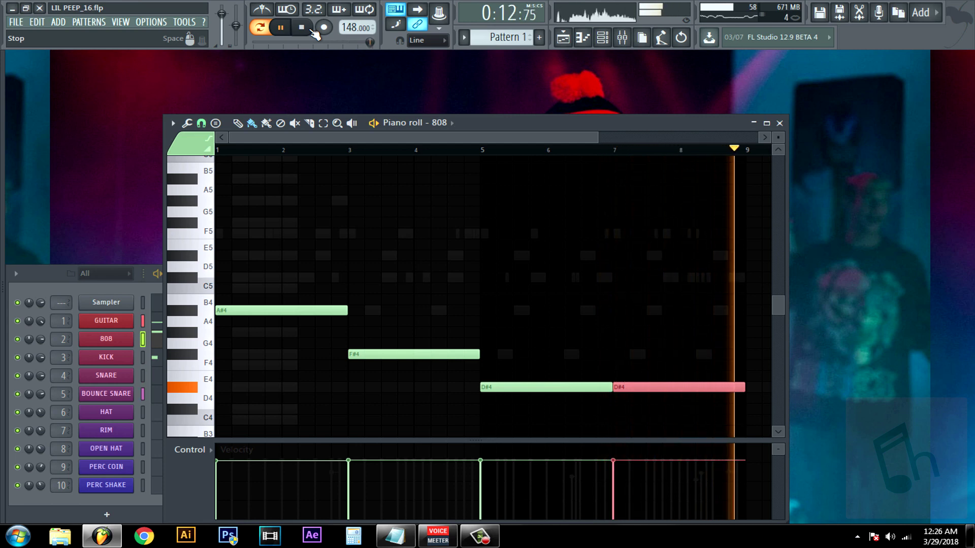
left_click(312, 32)
- Shorten the bar 1 A#4 808 note to one beat and add a three-beat A#4 starting on beat 4
left_click_drag(346, 311, 237, 305)
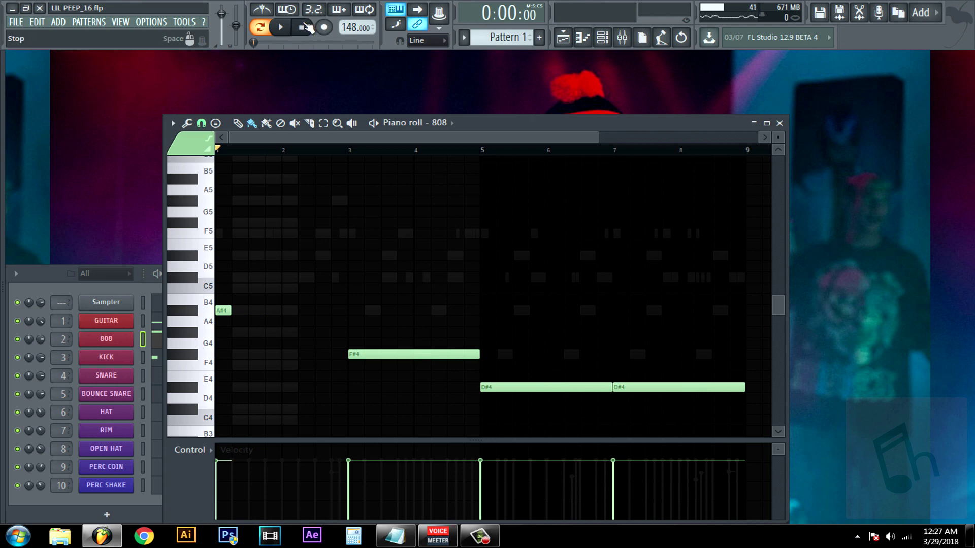
left_click(282, 28)
left_click(282, 28)
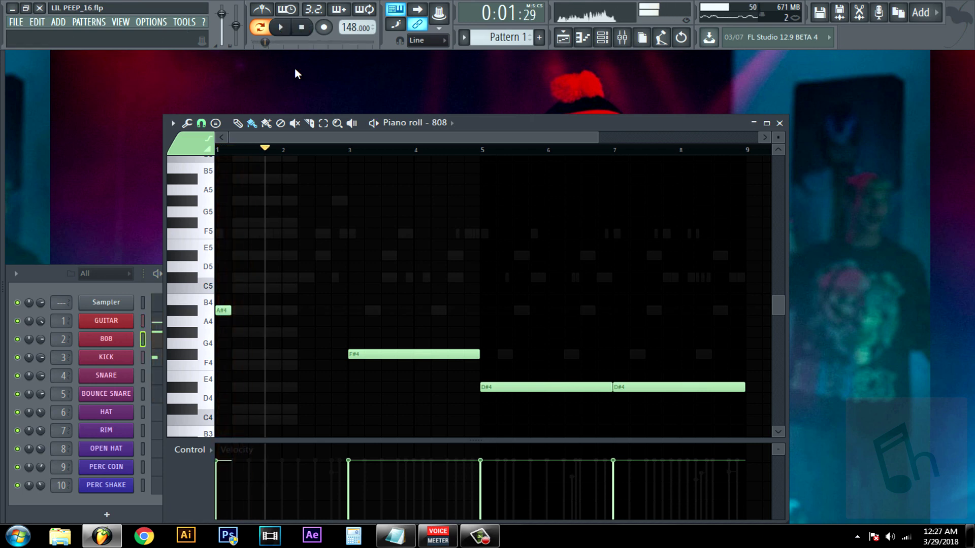
left_click(267, 311)
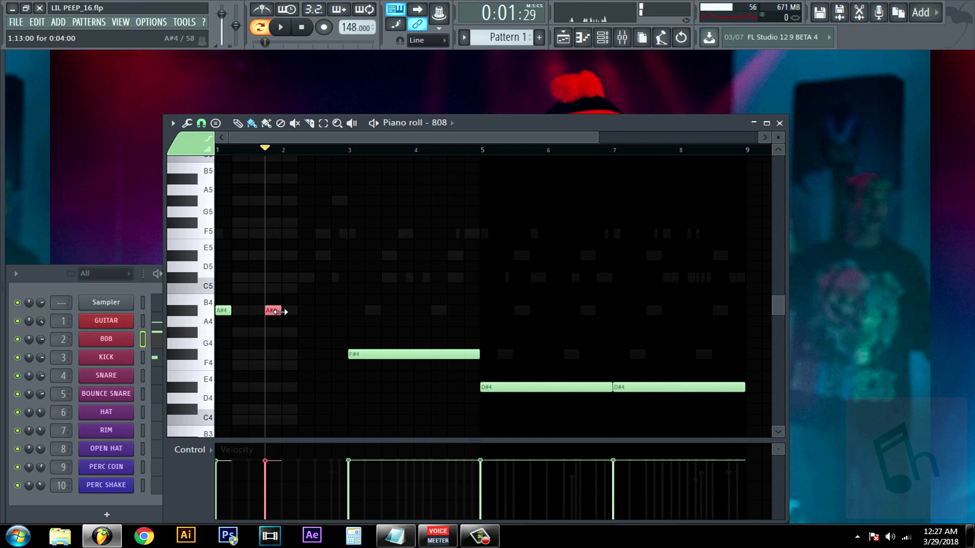
left_click_drag(280, 312, 308, 308)
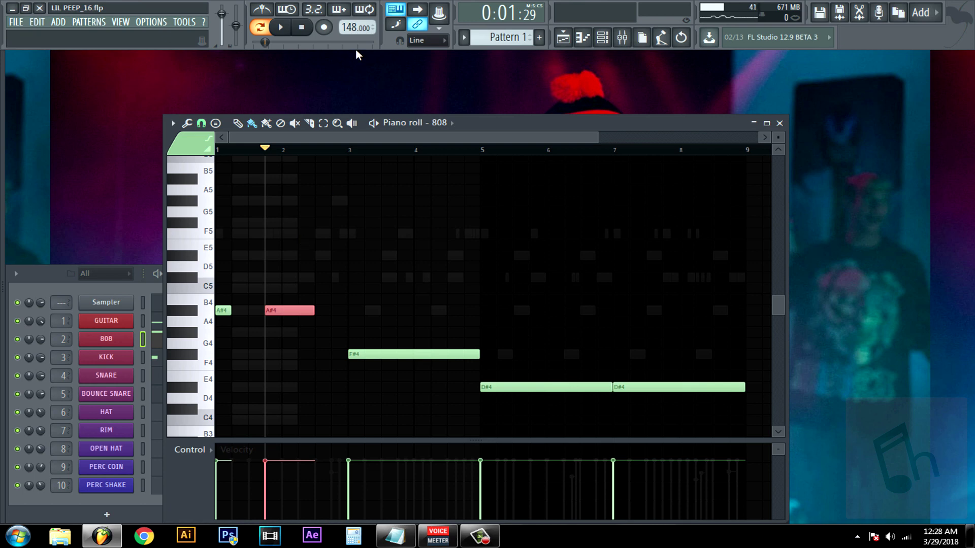
- Play the 808 from the start and repeat its one-beat and three-beat rhythm on the F#4 and both D#4 sections
left_click(301, 28)
left_click(283, 30)
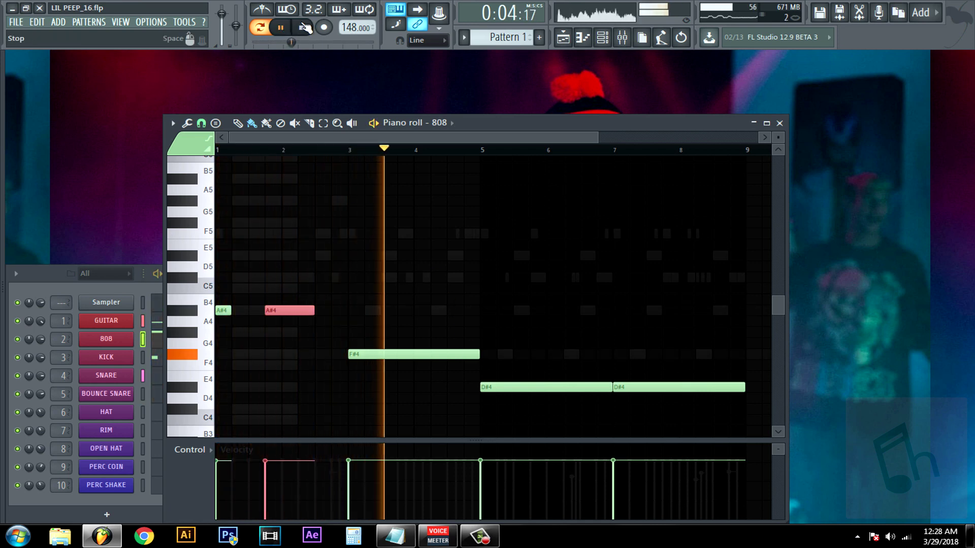
left_click(304, 28)
left_click_drag(478, 354, 372, 368)
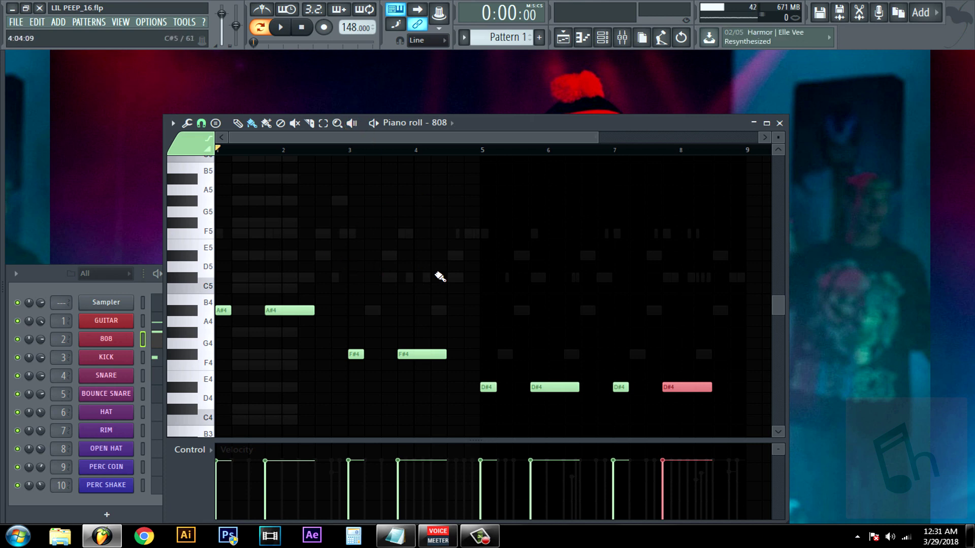
- Add an F#5 on the last half beat of bar 4 using a changed snap setting, and listen from just before bar 4
mouse_move(481, 236)
left_mouse_down()
mouse_move(503, 237)
mouse_move(471, 220)
left_mouse_up()
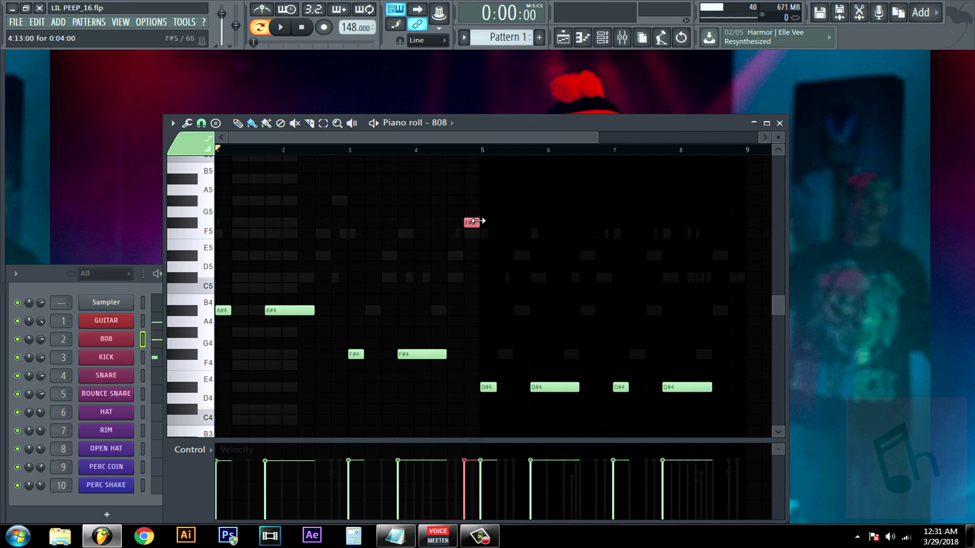
scroll(475, 221, "up", 4)
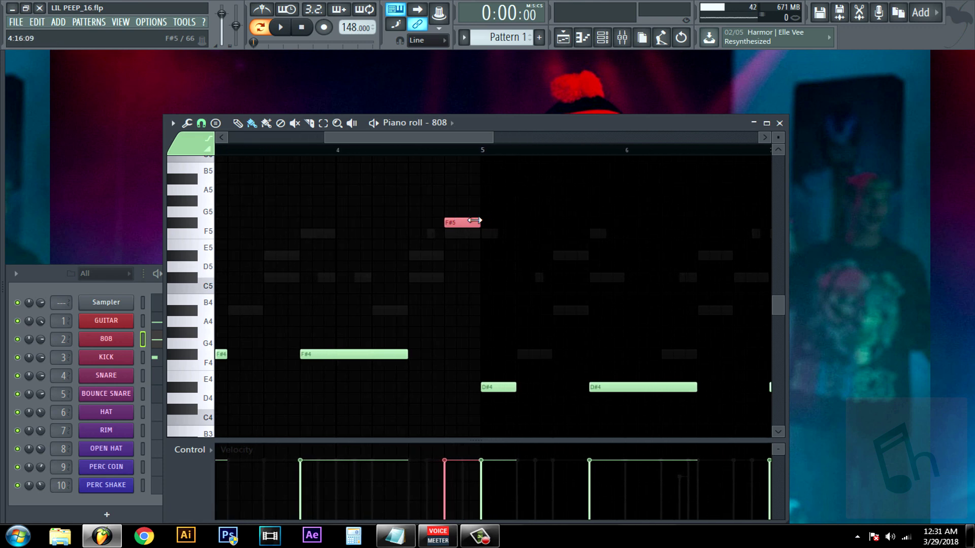
left_click(202, 123)
left_click(216, 274)
left_click_drag(452, 226, 470, 225)
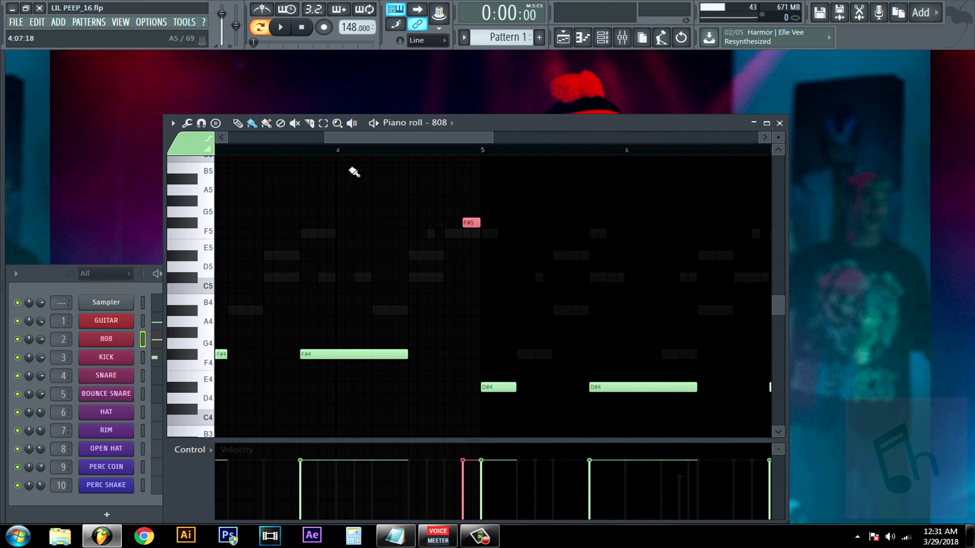
scroll(335, 183, "down", 2)
left_click(318, 149)
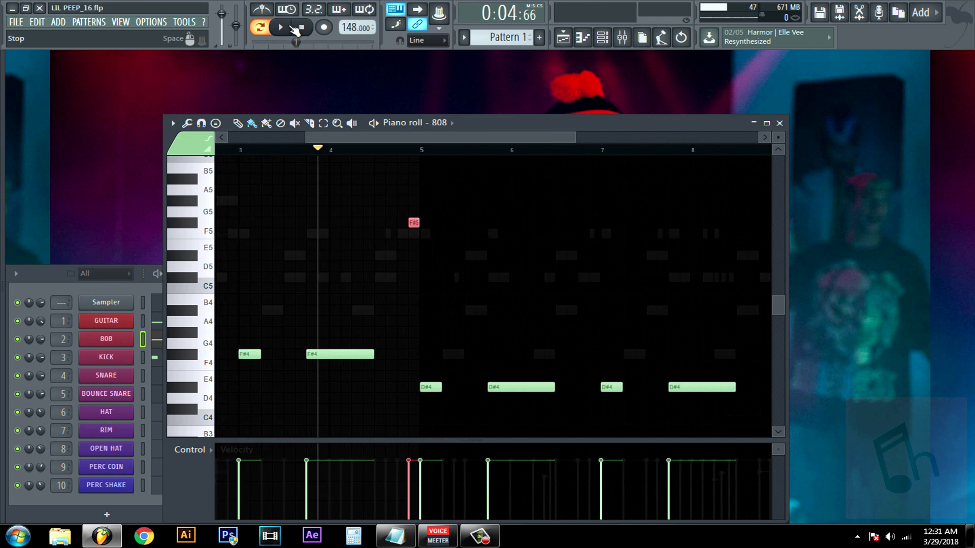
key("space")
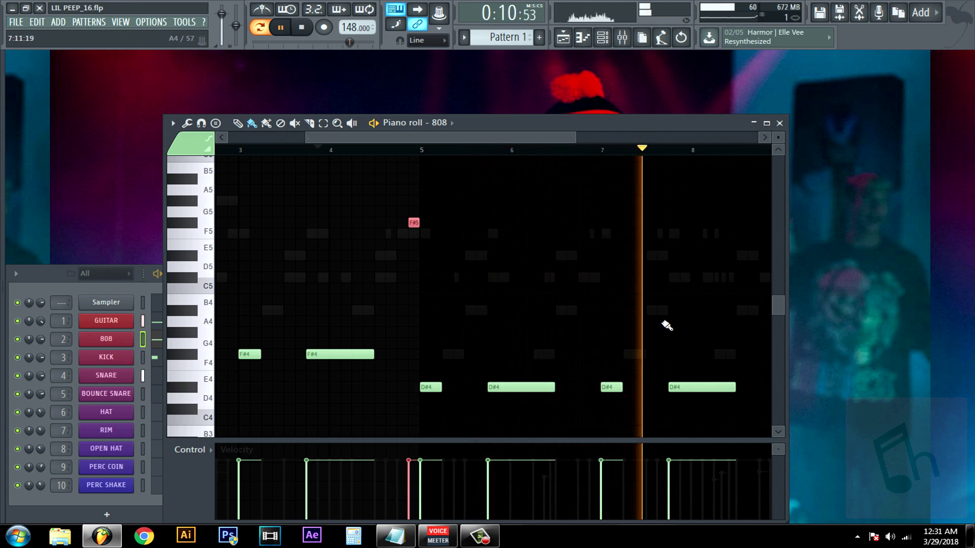
key("space")
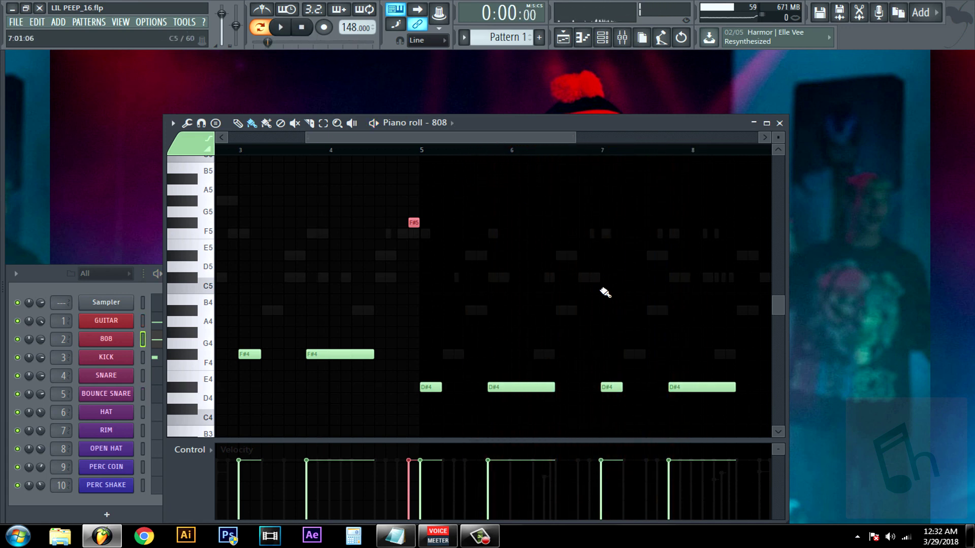
- Add a one-beat A#4 808 note on beat 3 of bar 7 and audition the closing bars
left_click(650, 311)
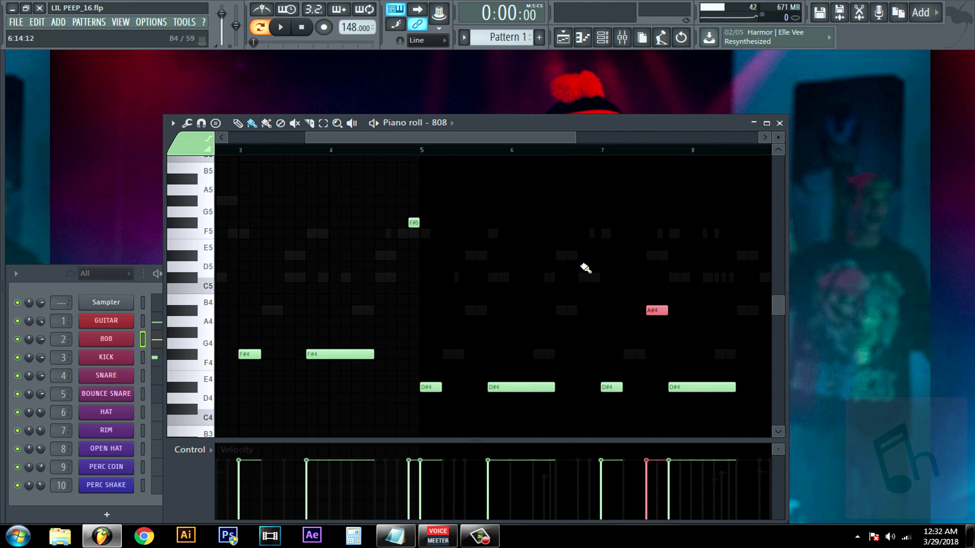
left_click(600, 151)
key("space")
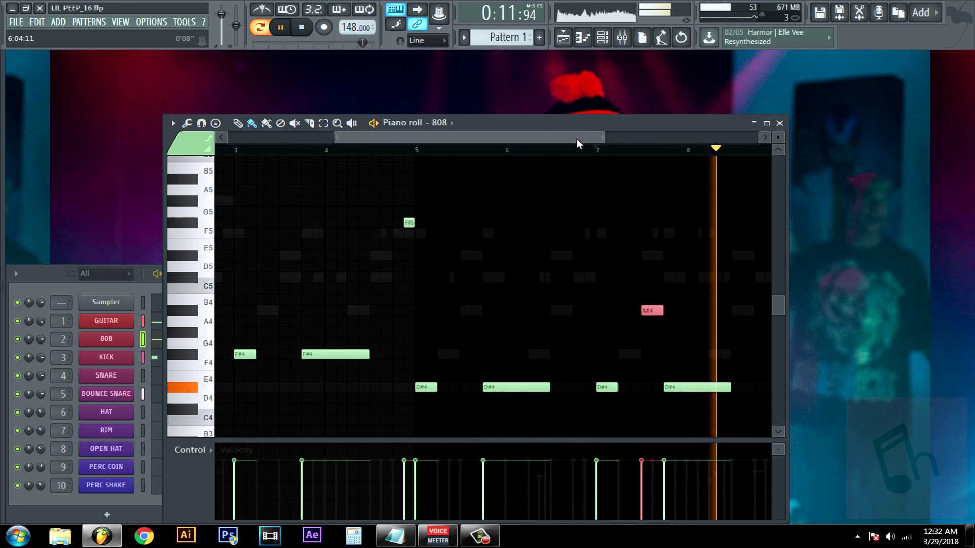
left_click(520, 151)
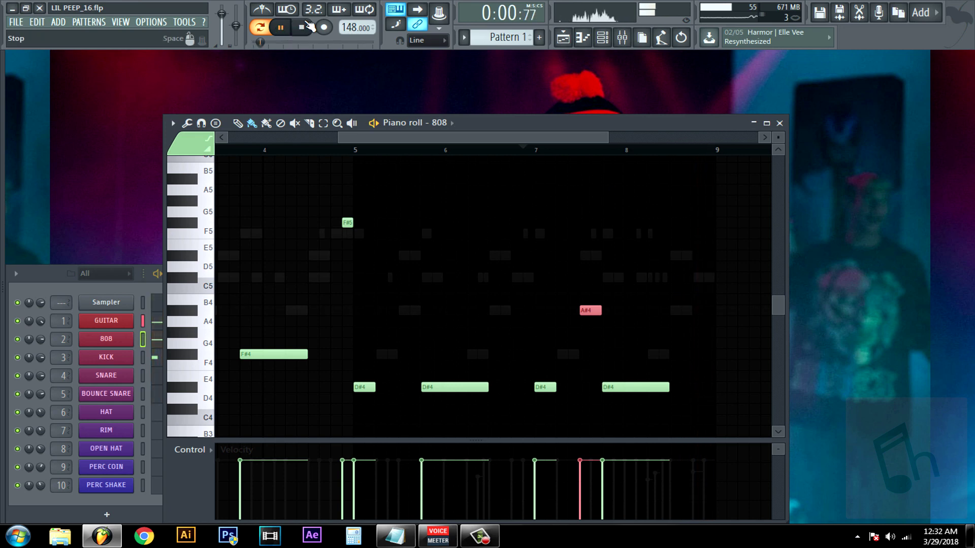
key("space")
- Add a one-beat A#4 on beat 3 and a C#5 on beat 4 of bar 8, and audition the ending
left_click(676, 312)
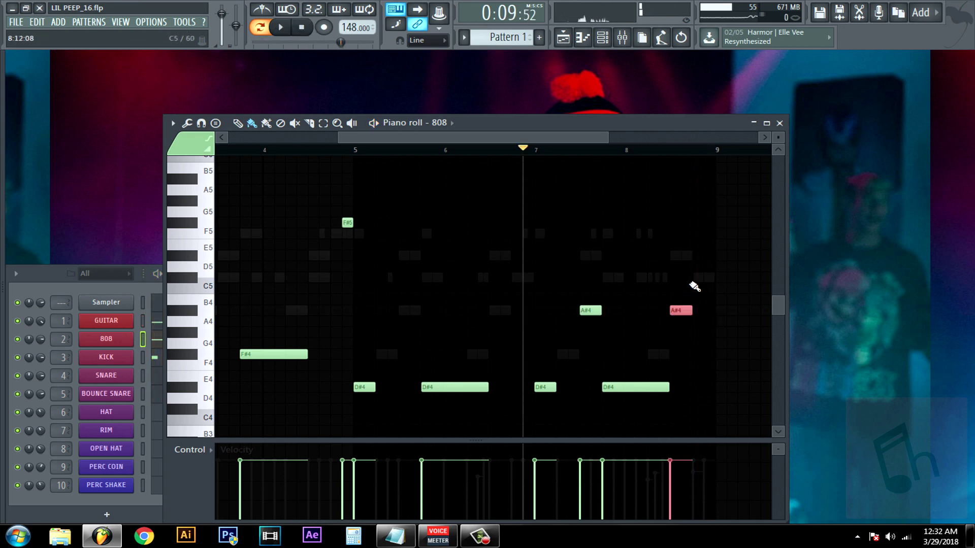
left_click(696, 278)
key("space")
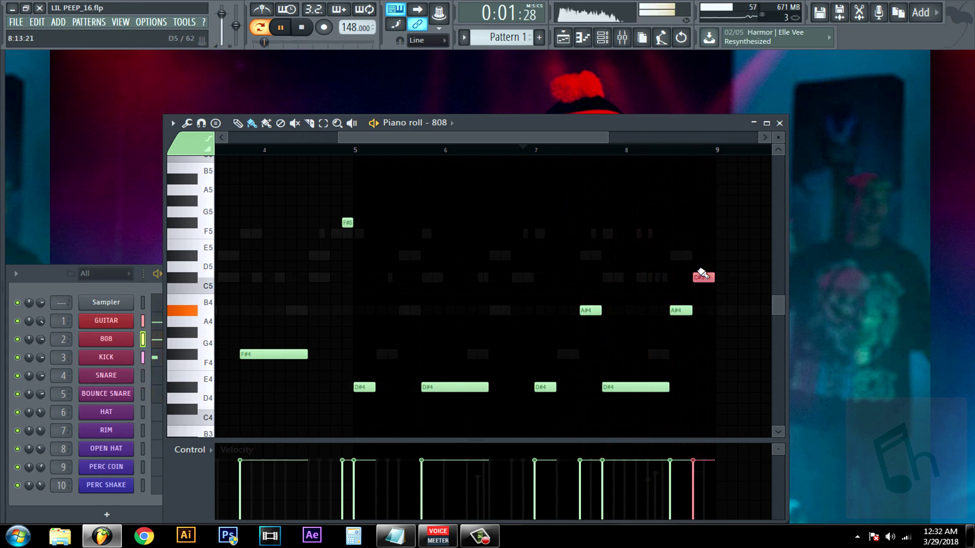
left_click_drag(538, 142, 574, 158)
key("space")
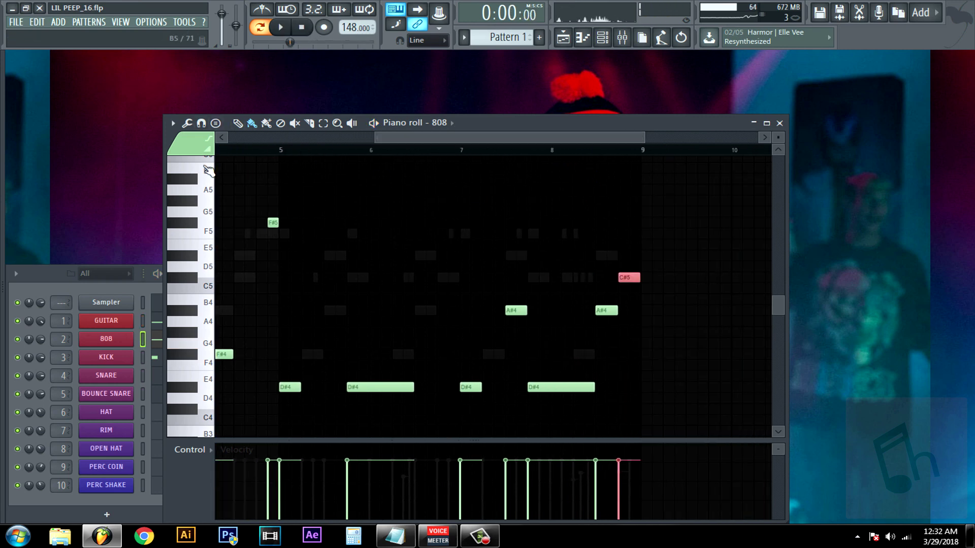
- Place a C#6 slide note above the C#5 on beat 4 of bar 8 and play from bar 8
left_click(215, 148)
scroll(562, 279, "up", 4)
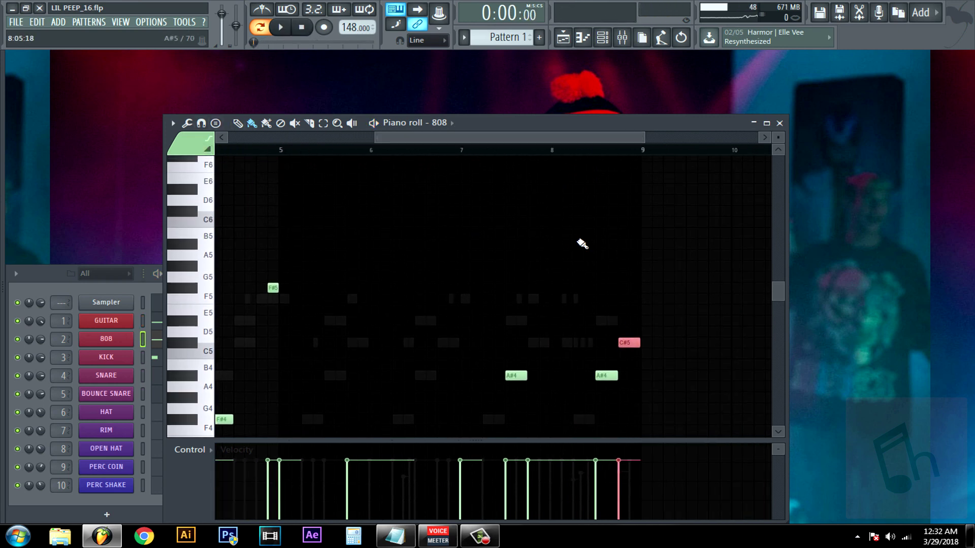
left_click(609, 224)
left_click_drag(617, 223, 630, 209)
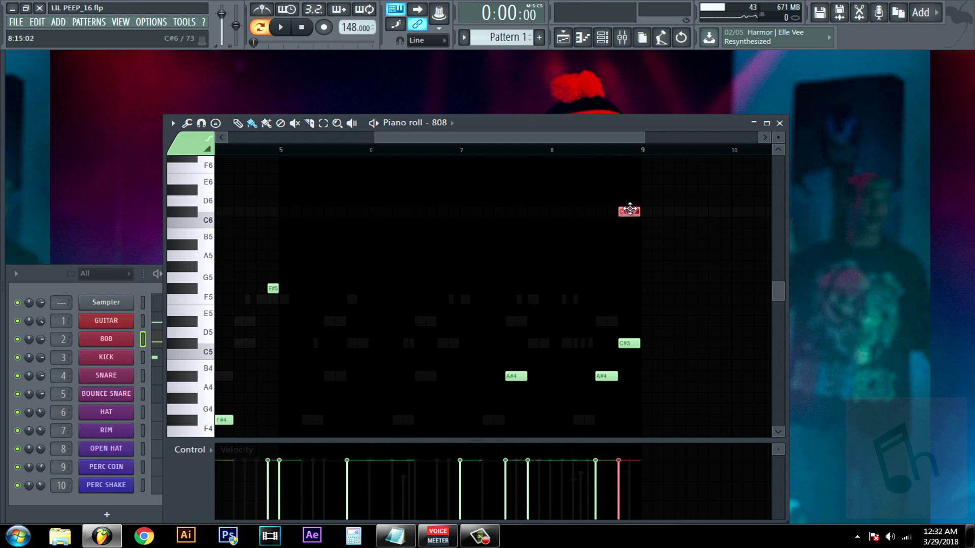
left_click(552, 150)
left_click(287, 31)
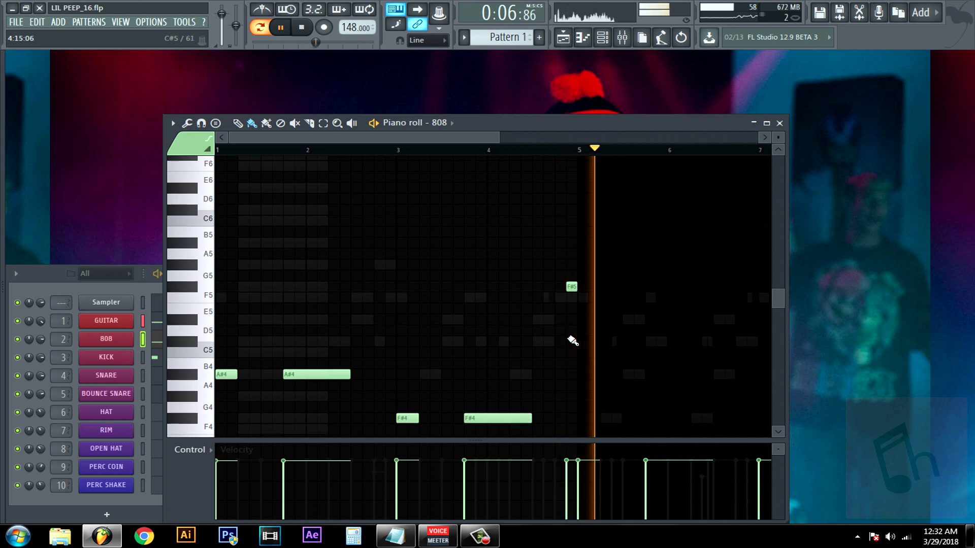
- Lower the A#4 on beat 3 of bar 8 to F#4, audition the change, and close the 808 piano roll
scroll(572, 339, "down", 1)
left_click_drag(499, 137, 664, 148)
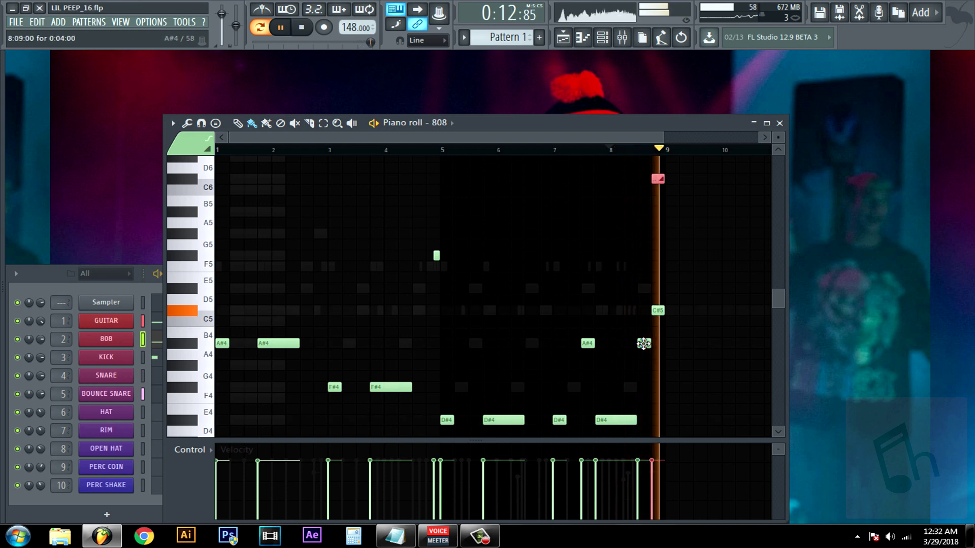
left_click_drag(645, 344, 644, 388)
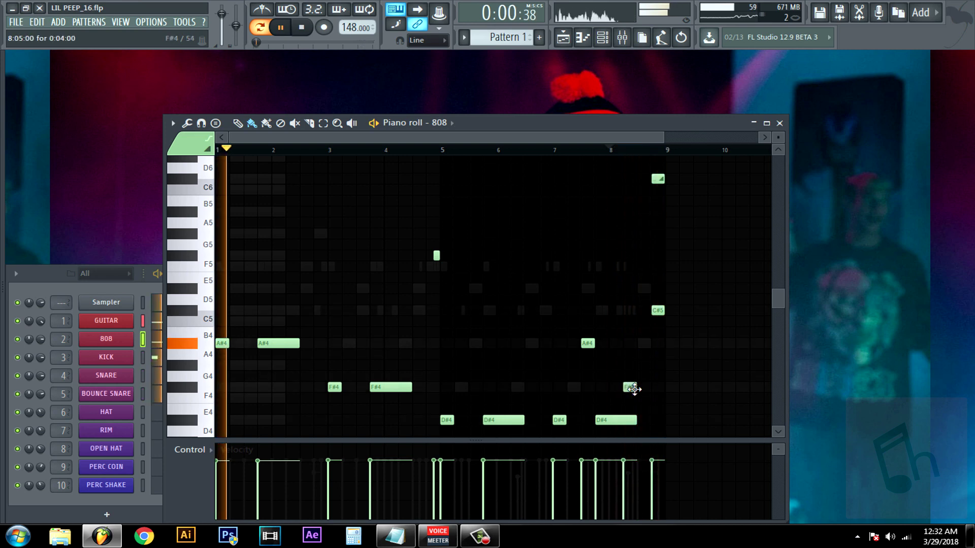
left_click(571, 150)
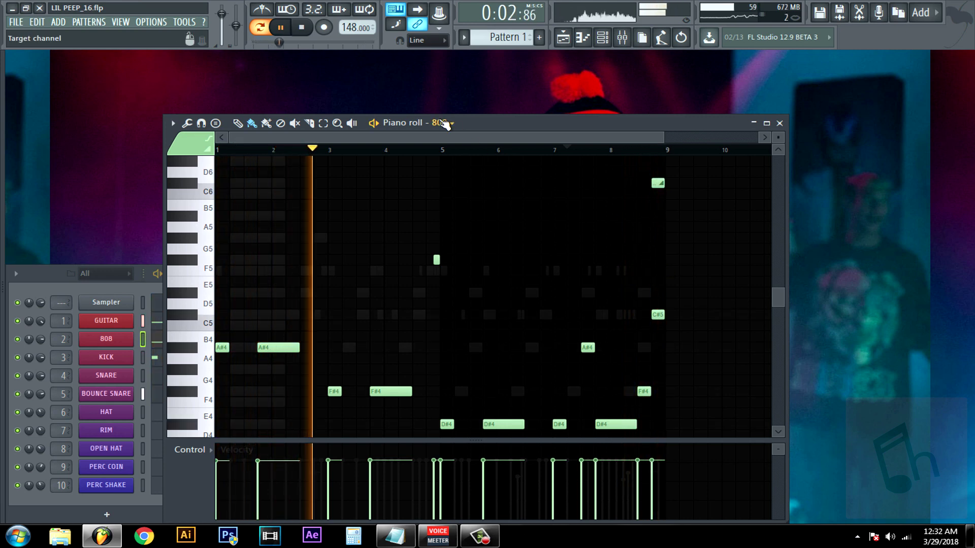
left_click(303, 28)
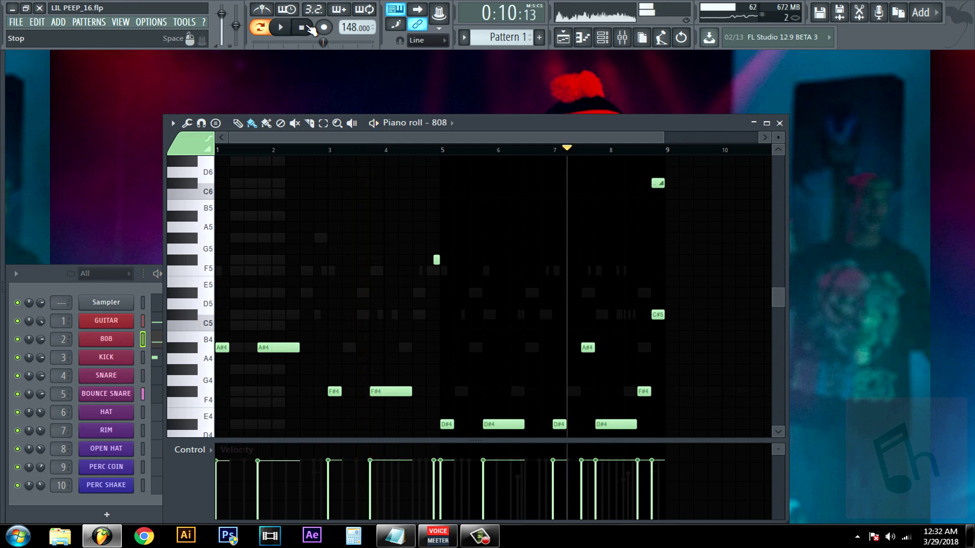
left_click(780, 123)
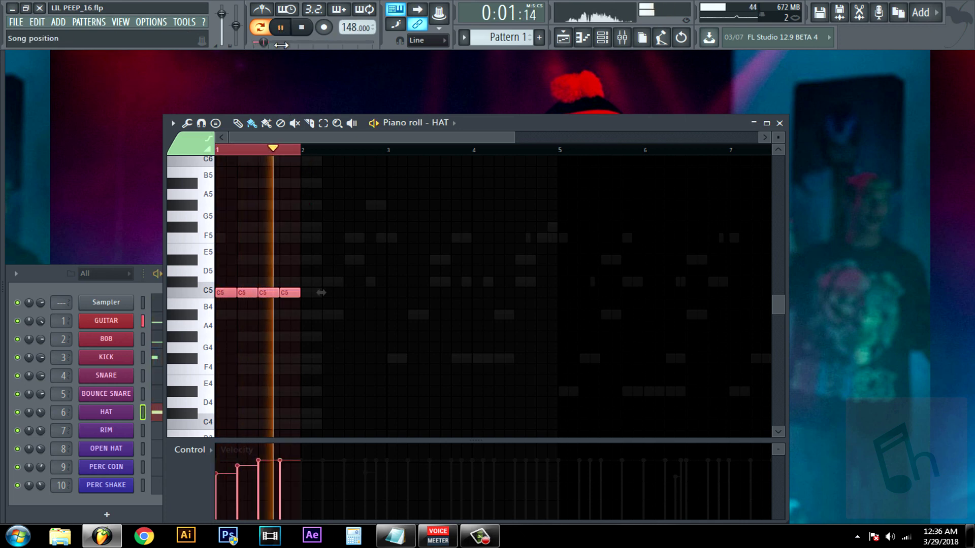
- While bar 1 loops, vary the four hat velocities by raising the first and lowering the second and fourth, and stop playback
left_click(280, 464)
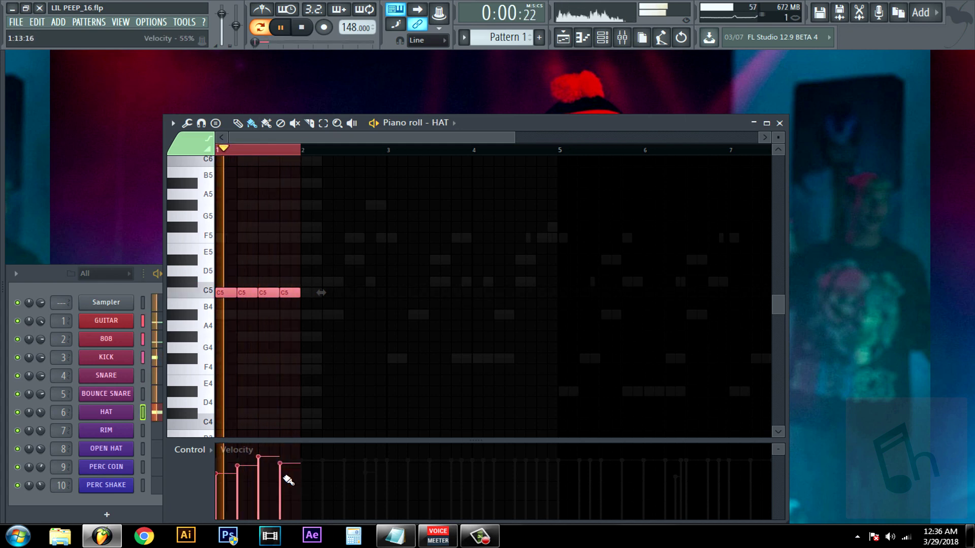
left_click(223, 465)
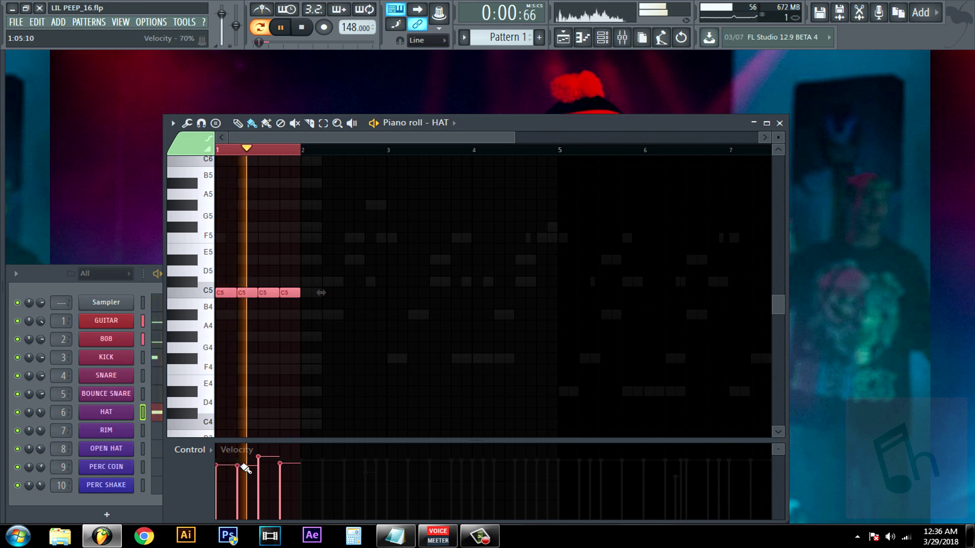
left_click(243, 469)
left_click(237, 474)
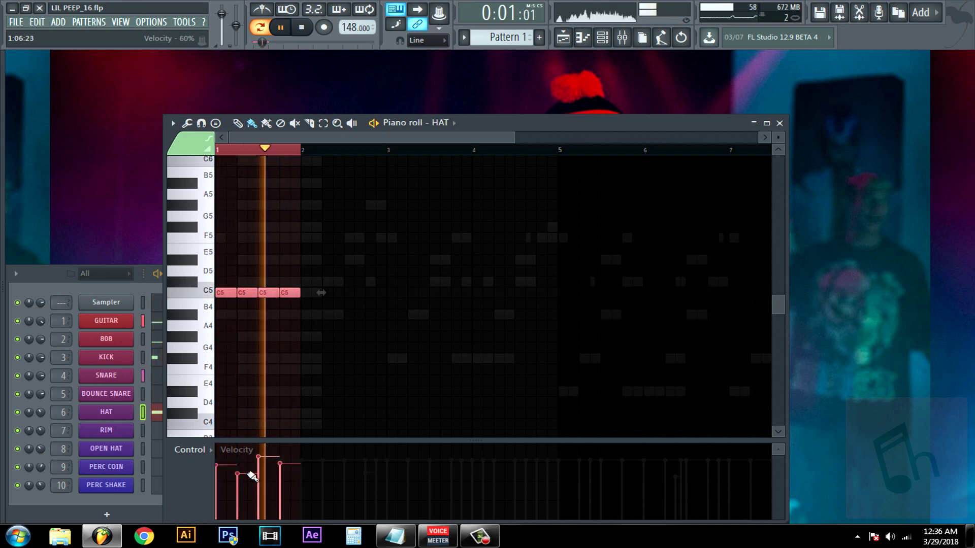
left_click(258, 466)
left_click(258, 461)
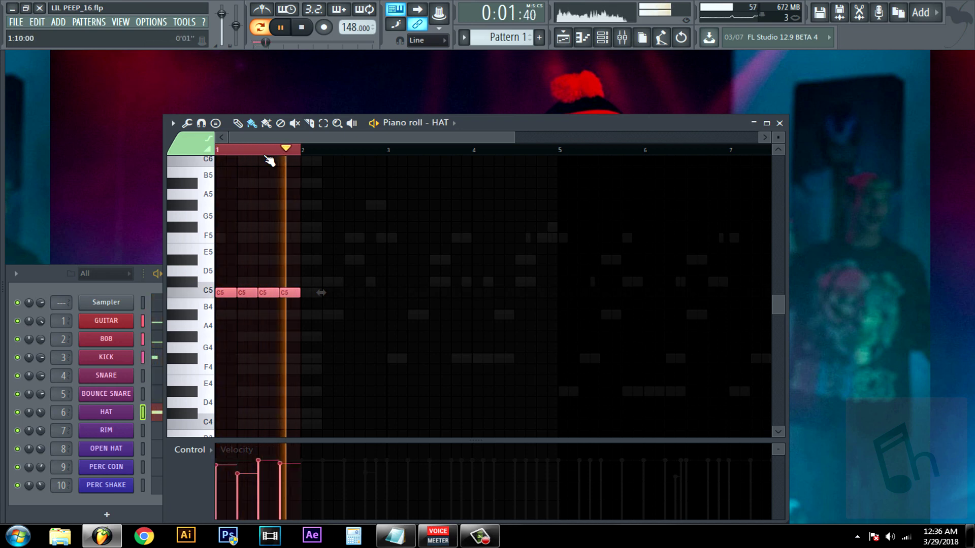
left_click(302, 27)
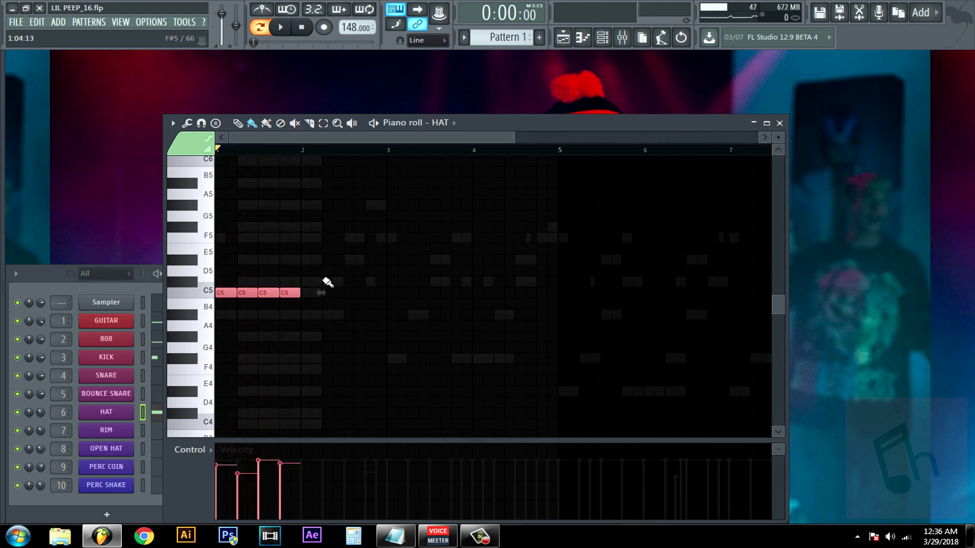
- Duplicate the C5 hat notes from bar 1 until they fill all eight bars
left_click_drag(330, 320, 118, 250)
left_click_drag(623, 354, 213, 254)
key("ctrl+b")
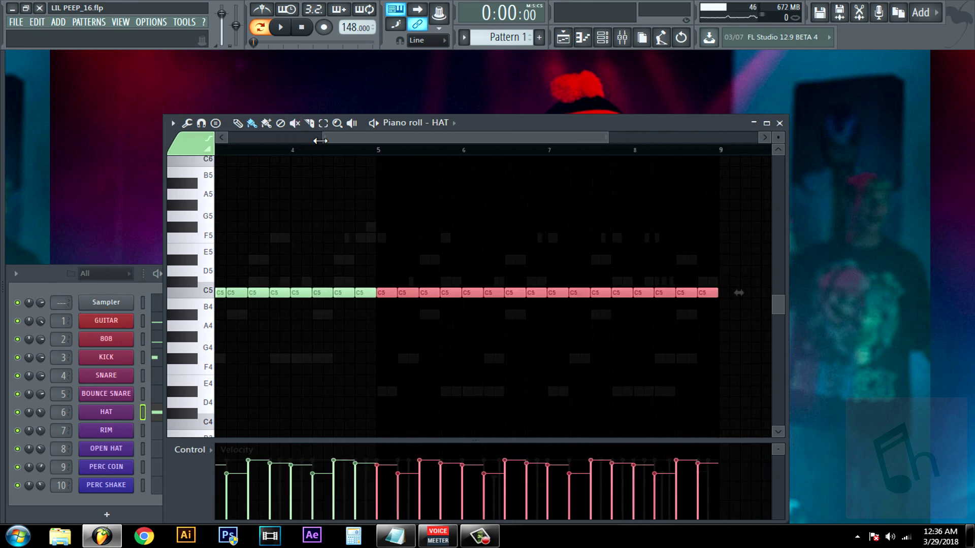
- Shorten all C5 hat notes across the eight bars to half their length while the pattern plays, and stop playback
left_click_drag(323, 138, 229, 137)
left_click(282, 29)
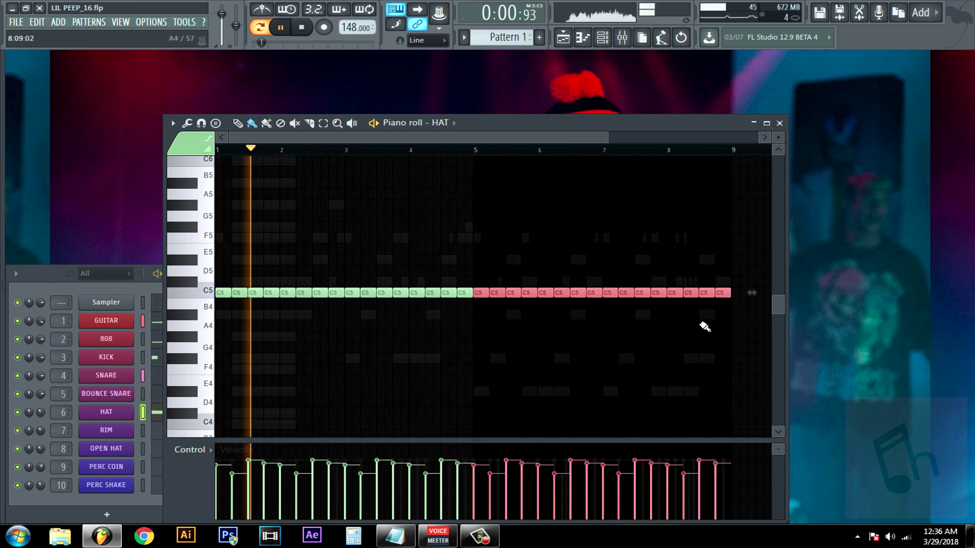
key("ctrl+a")
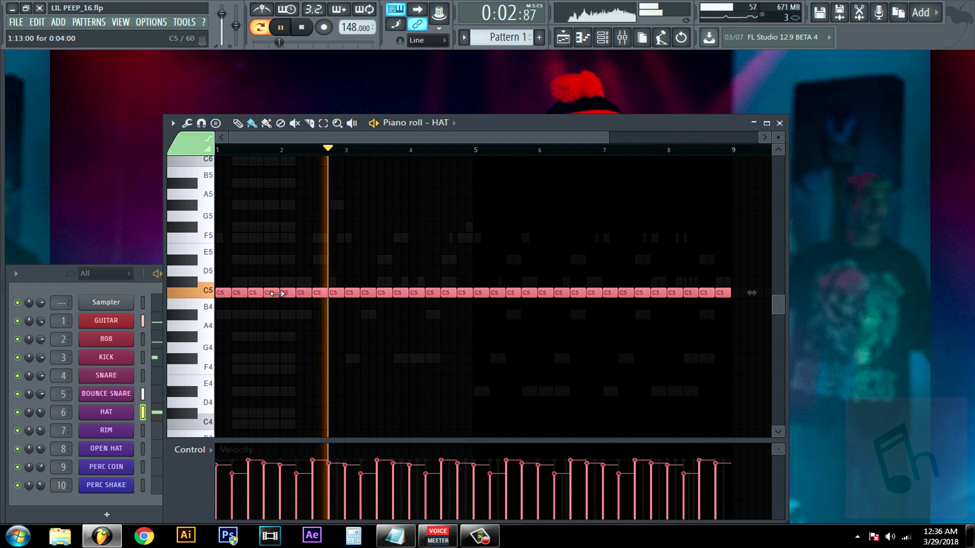
left_click_drag(278, 293, 271, 293)
left_click(325, 271, "ctrl")
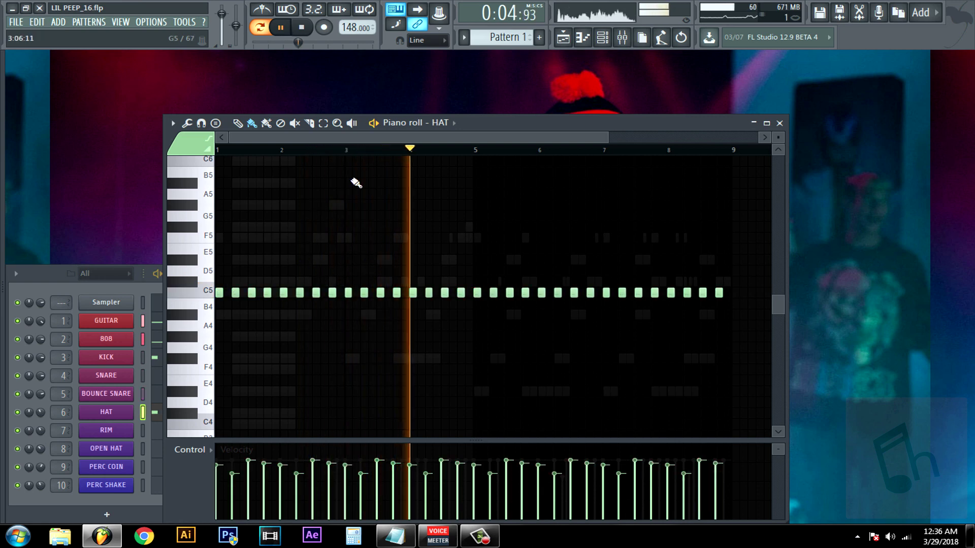
left_click(301, 28)
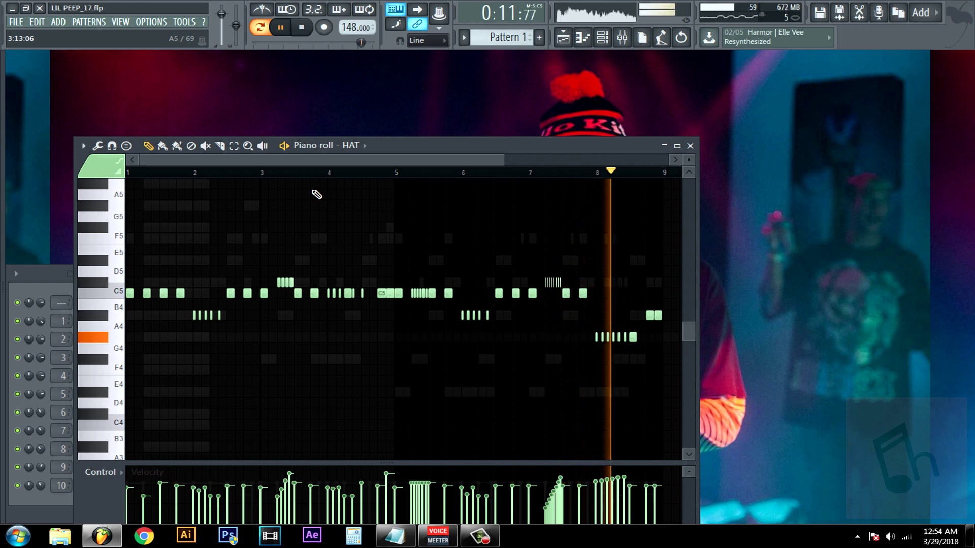
- Stop the hat playback, open the RIM channel's piano roll and audition its pitches up to C6
key("space")
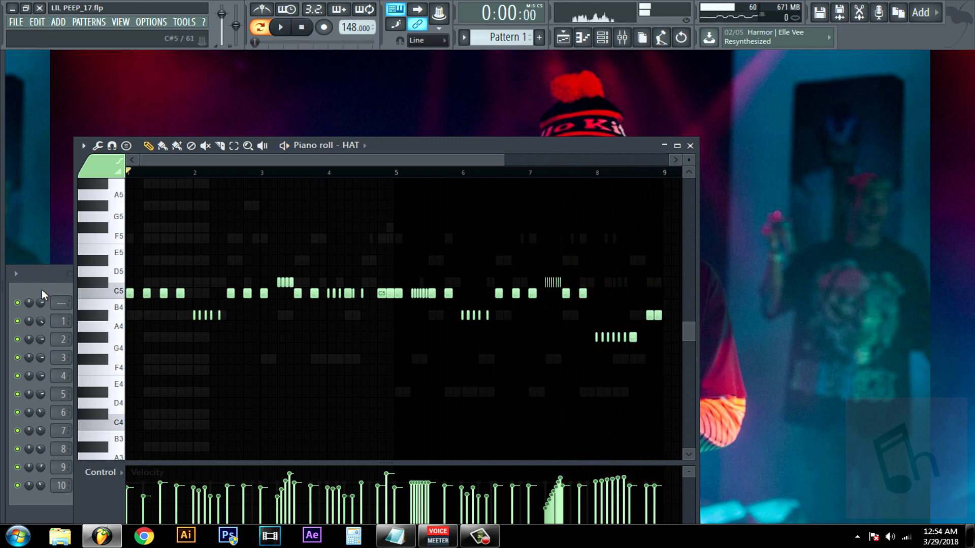
left_click(54, 267)
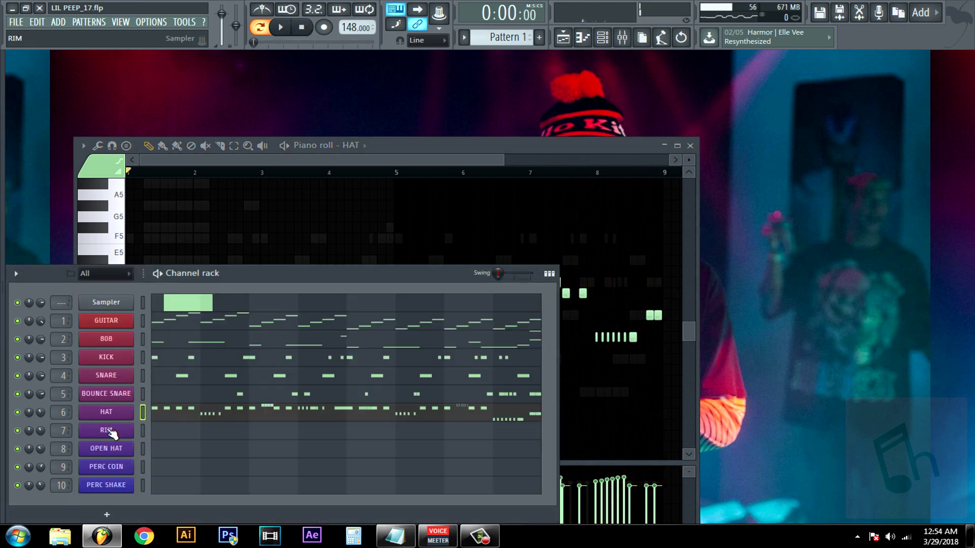
right_click(133, 409)
left_click(184, 390)
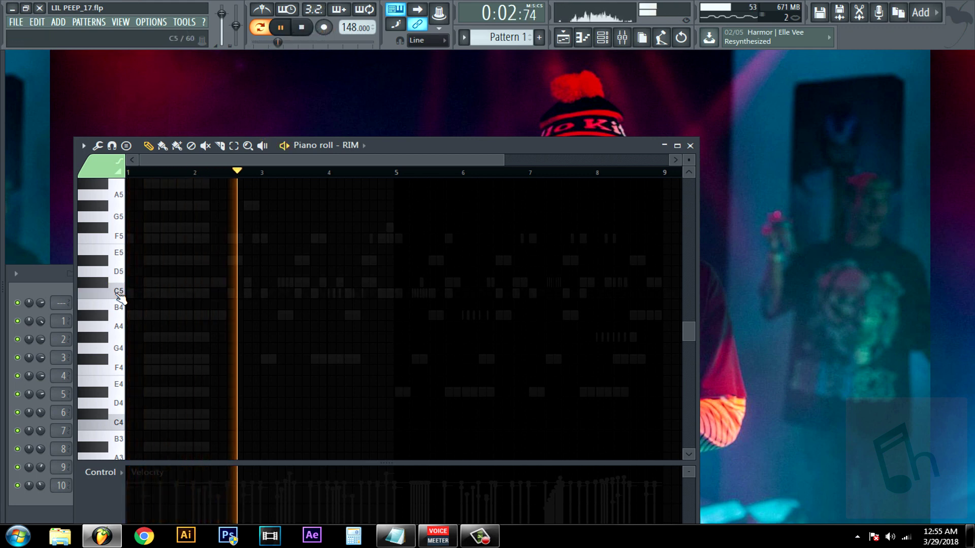
scroll(118, 194, "up", 5)
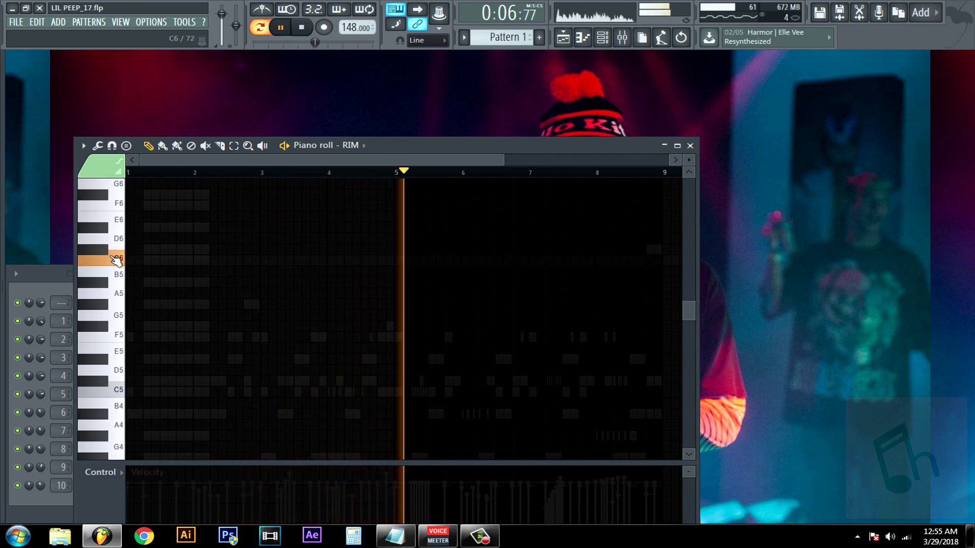
scroll(114, 261, "up", 2)
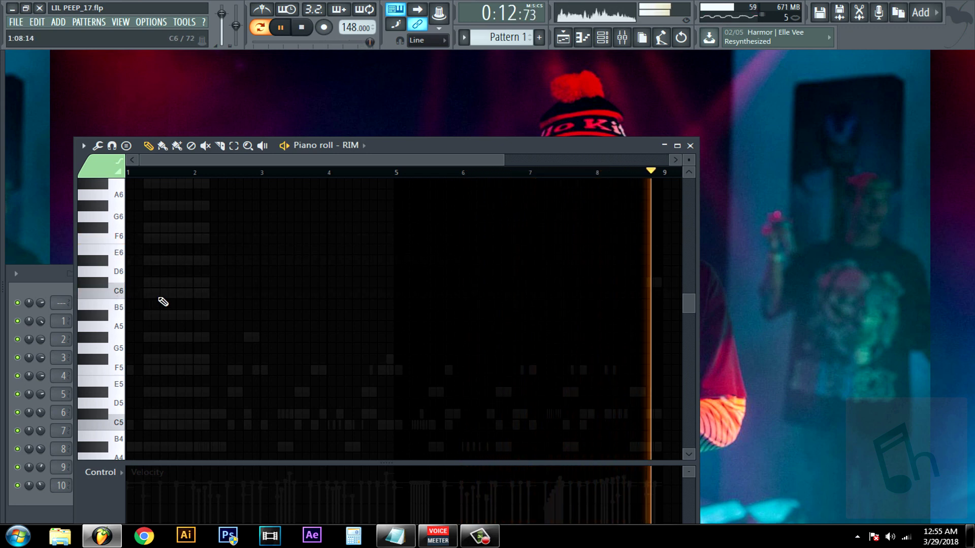
- Place short C6 rim notes on beats 3 and 4 of bars 1, 3, 5 and 7
left_click(161, 294)
left_click(178, 294)
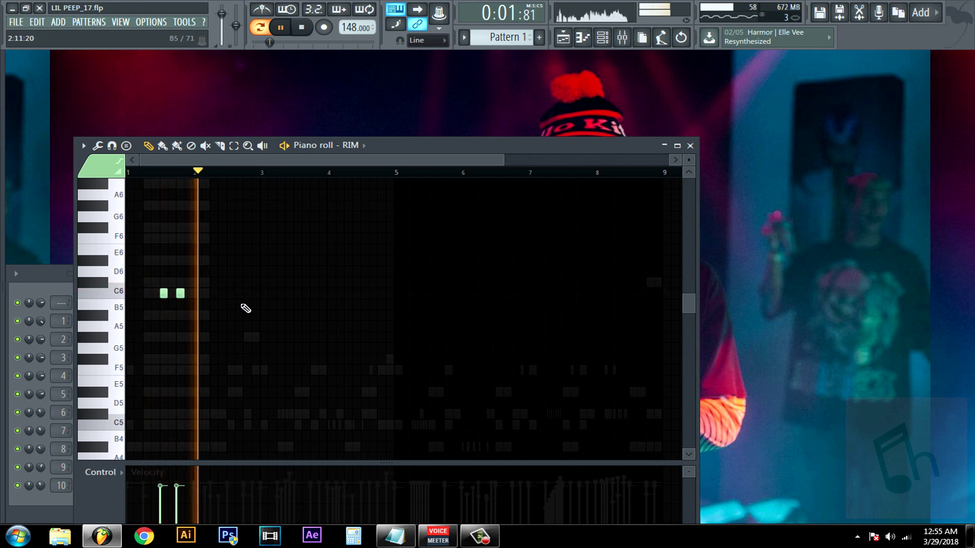
left_click(295, 294)
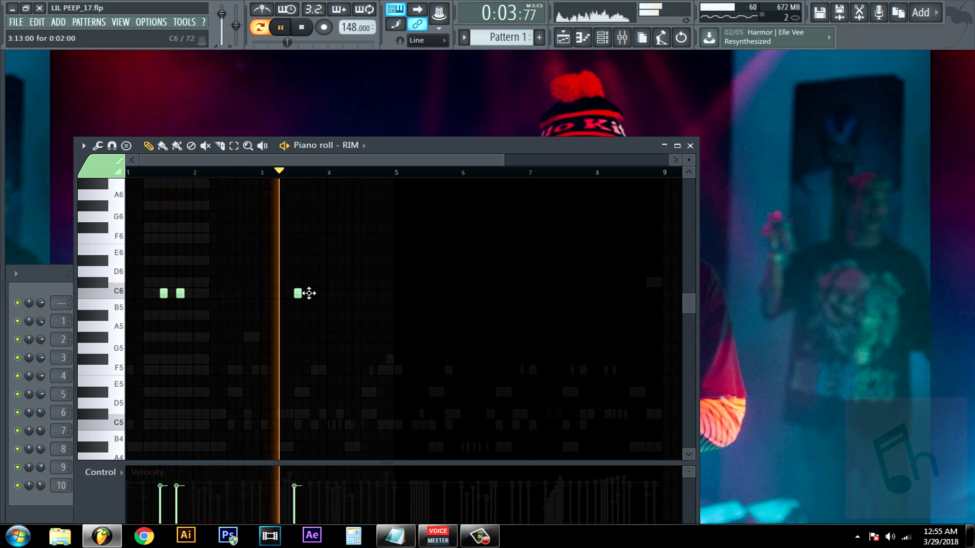
left_click(312, 294)
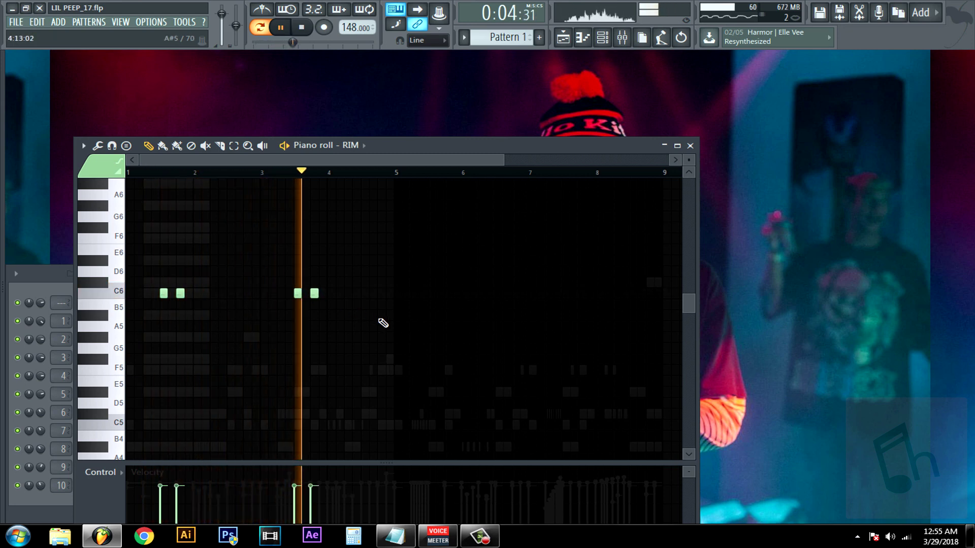
left_click(438, 293)
left_click(447, 295)
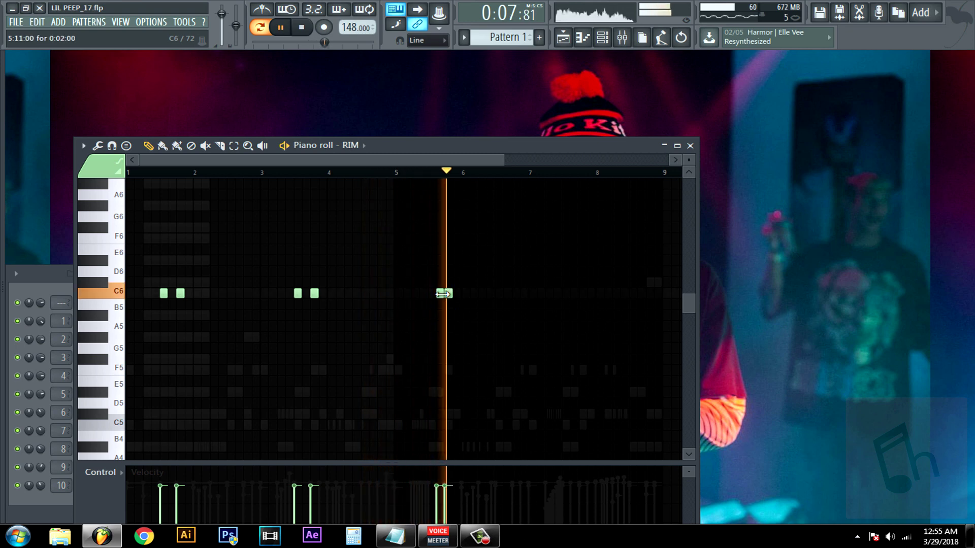
right_click(440, 295)
left_click(431, 294)
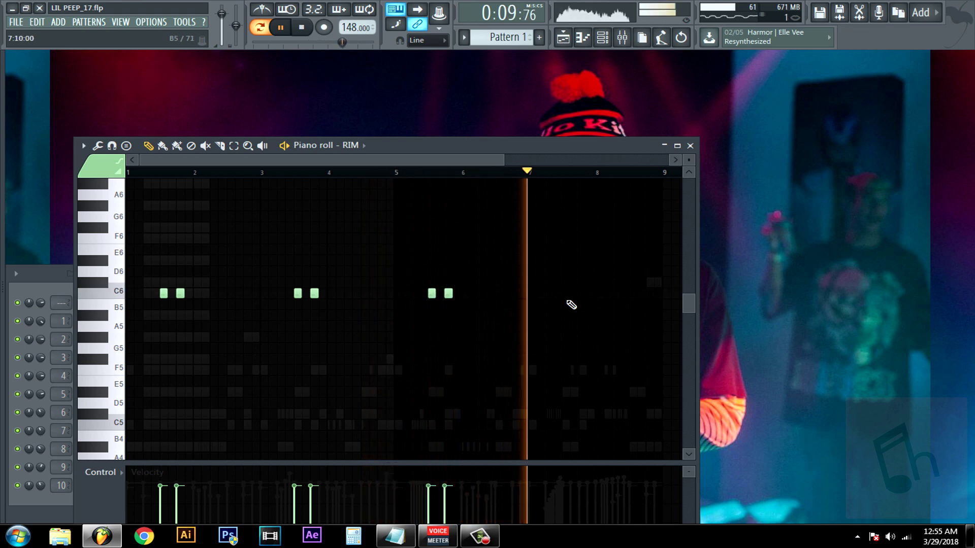
left_click(566, 294)
left_click(582, 293)
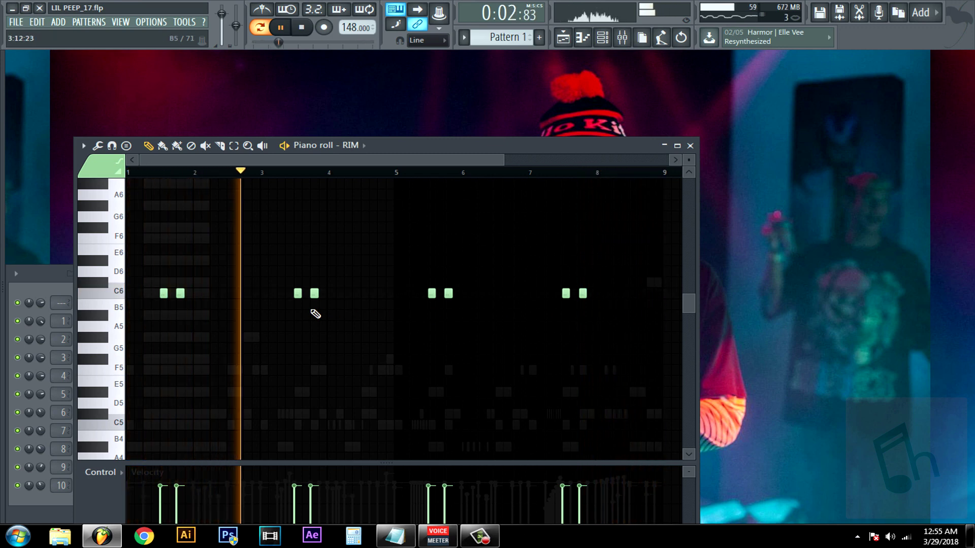
- Transpose all rim notes down two semitones to A#5 and delete the beat 4 note in bars 1, 3, 5 and 7
key("shift+Down")
key("shift+Down")
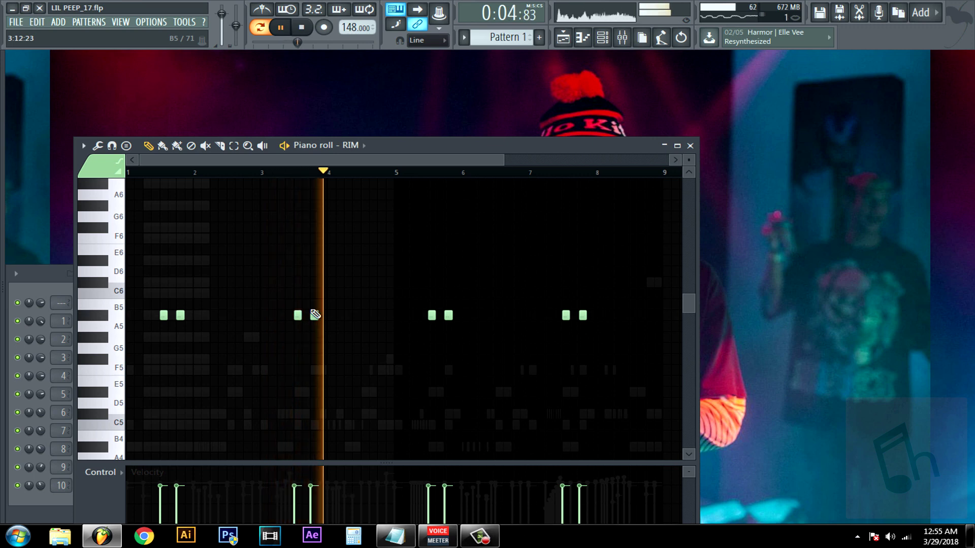
right_click(181, 316)
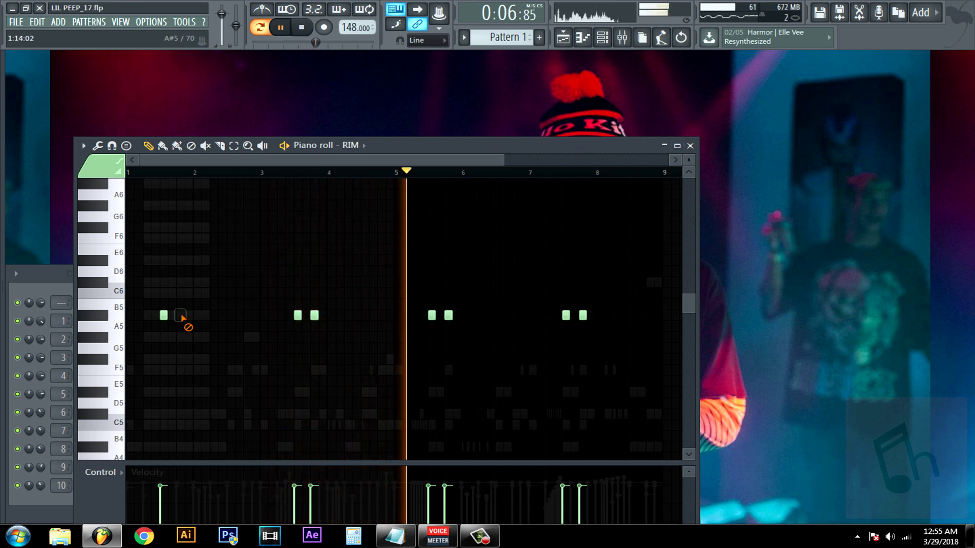
right_click(314, 315)
right_click(448, 315)
right_click(583, 315)
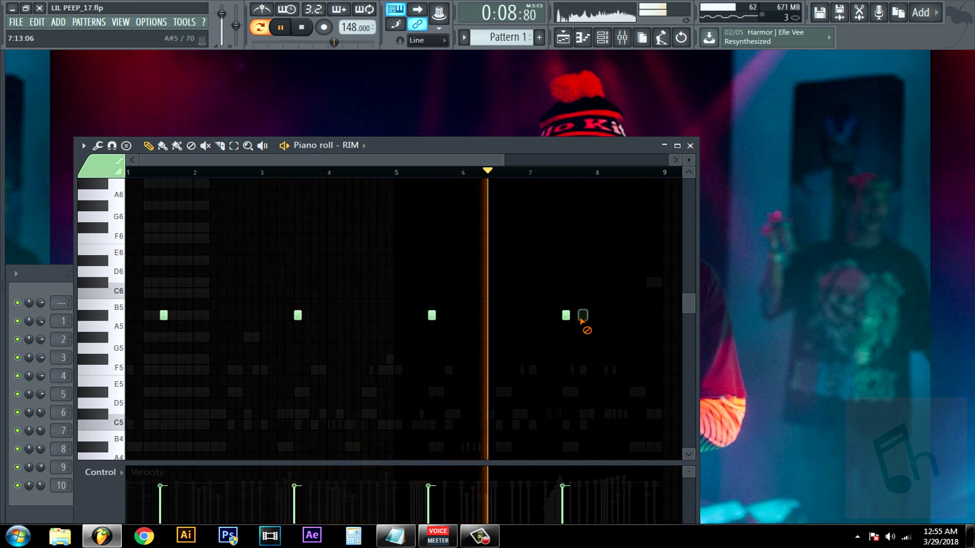
left_click(690, 146)
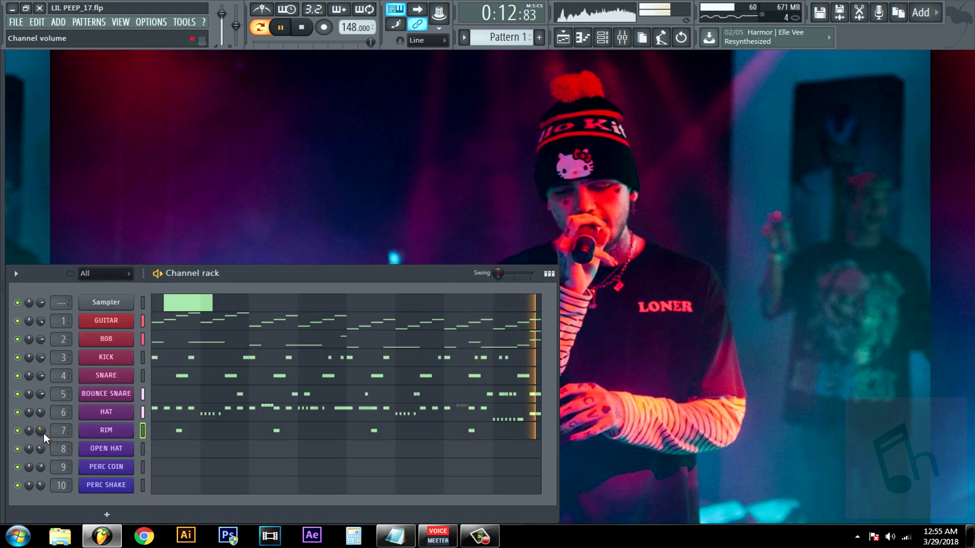
- Lower the RIM channel's volume and check its miscellaneous channel settings
left_click_drag(44, 434, 44, 459)
left_click(102, 436)
left_click(163, 201)
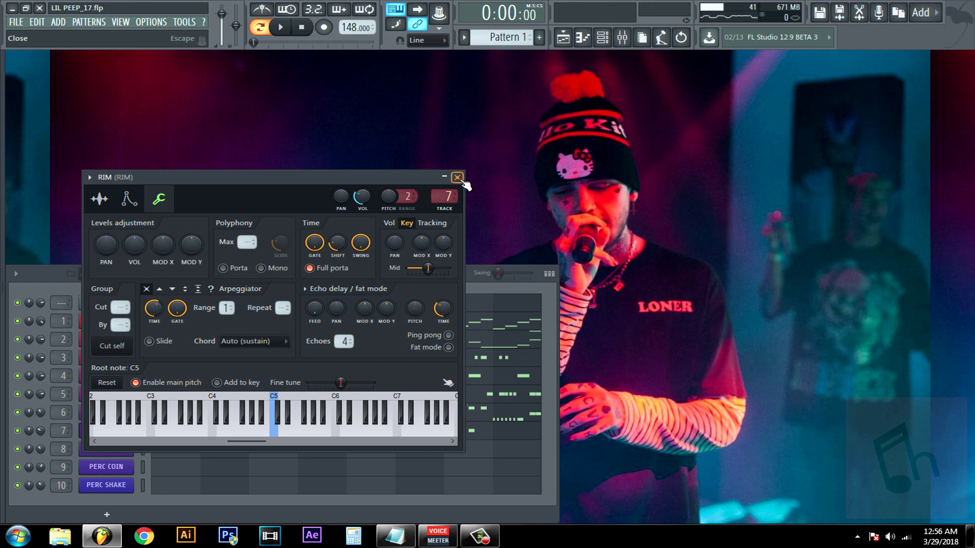
left_click(457, 178)
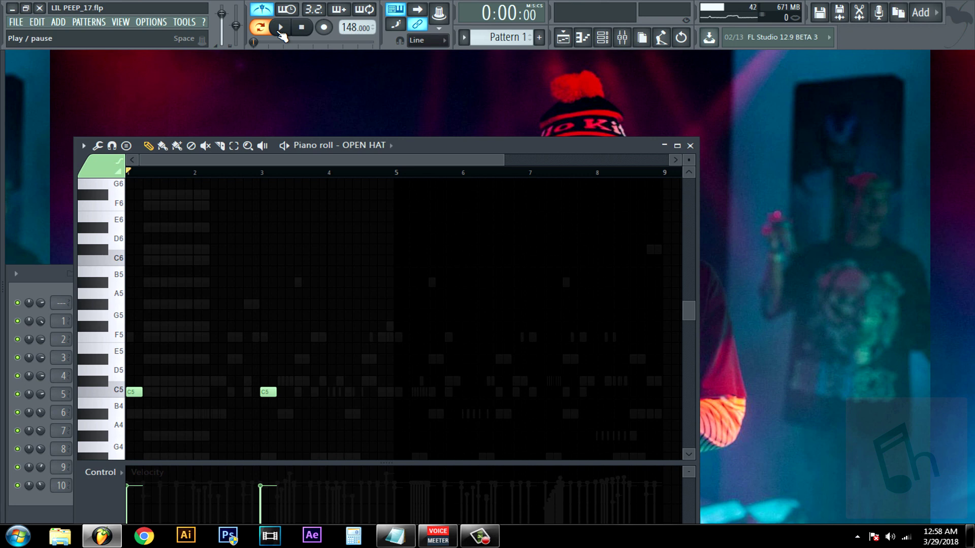
- Audition the open hat pattern and extend it with C5 notes at the start of bars 5 and 7
left_click(280, 32)
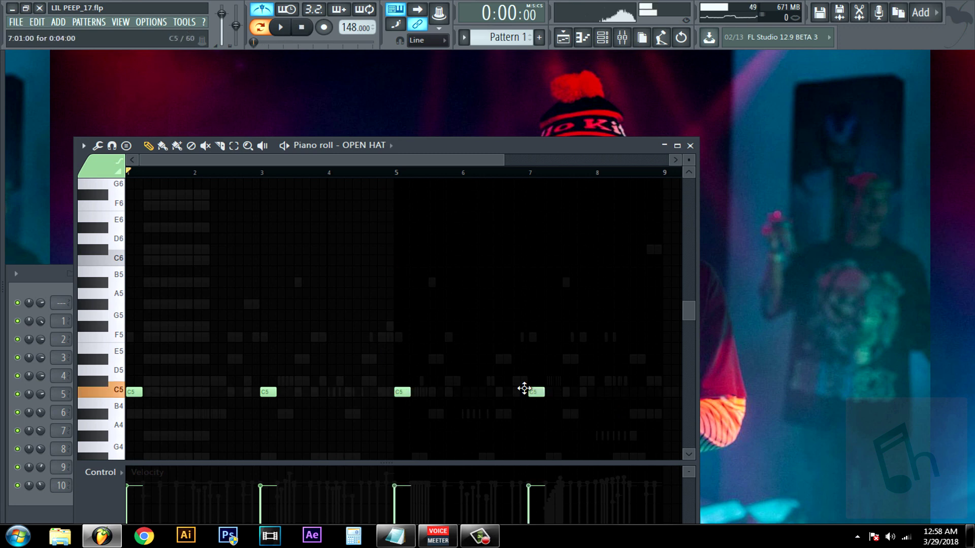
left_click(691, 146)
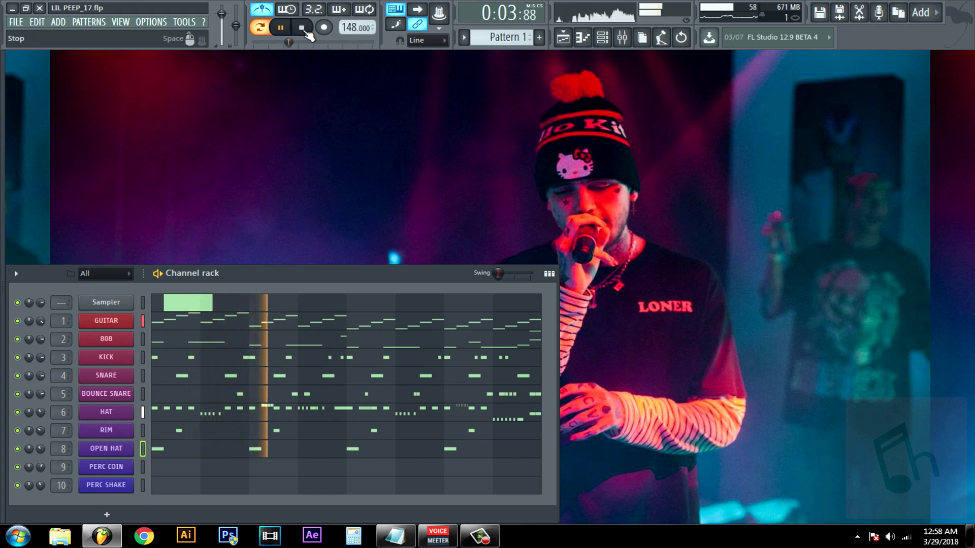
- Open the PERC COIN piano roll and audition keys from F#5 down to F#4 against the playing pattern
right_click(102, 461)
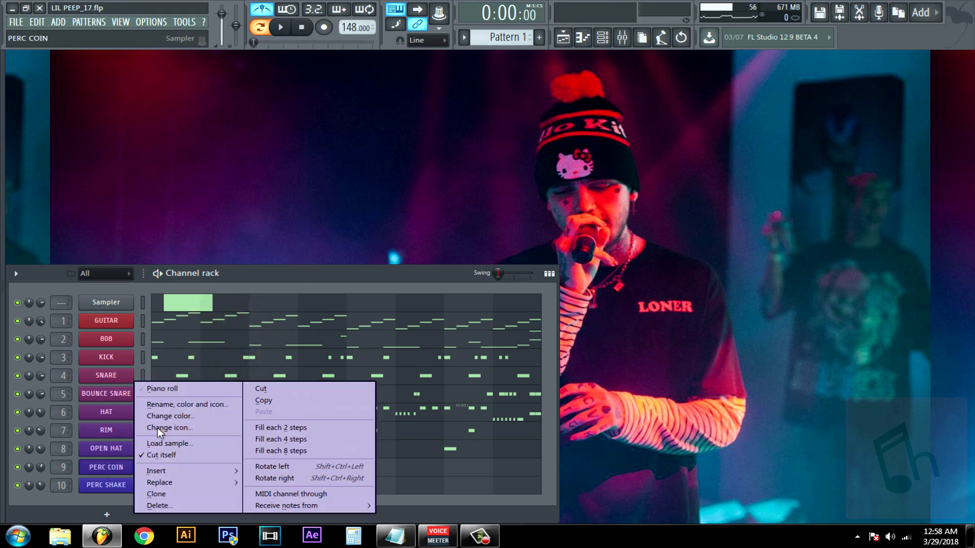
left_click(182, 391)
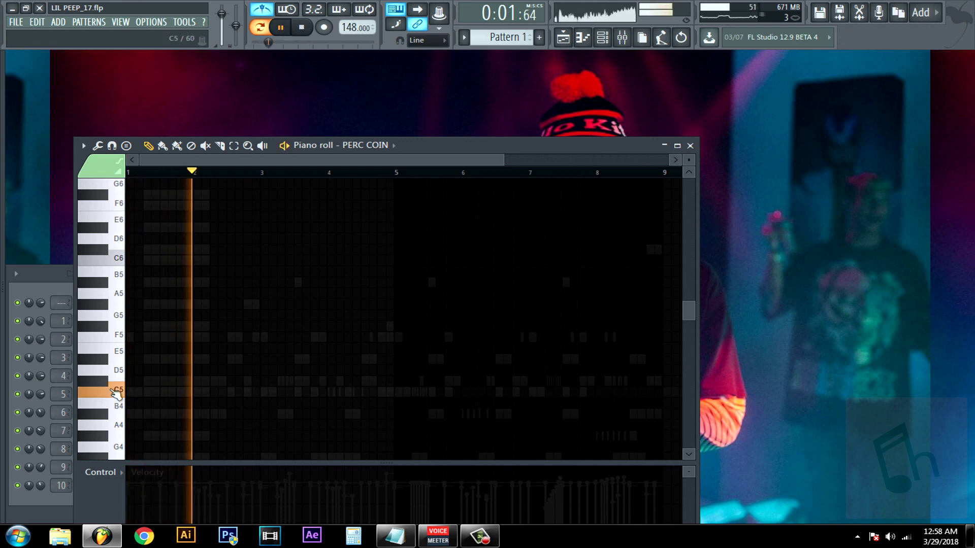
left_click(97, 327)
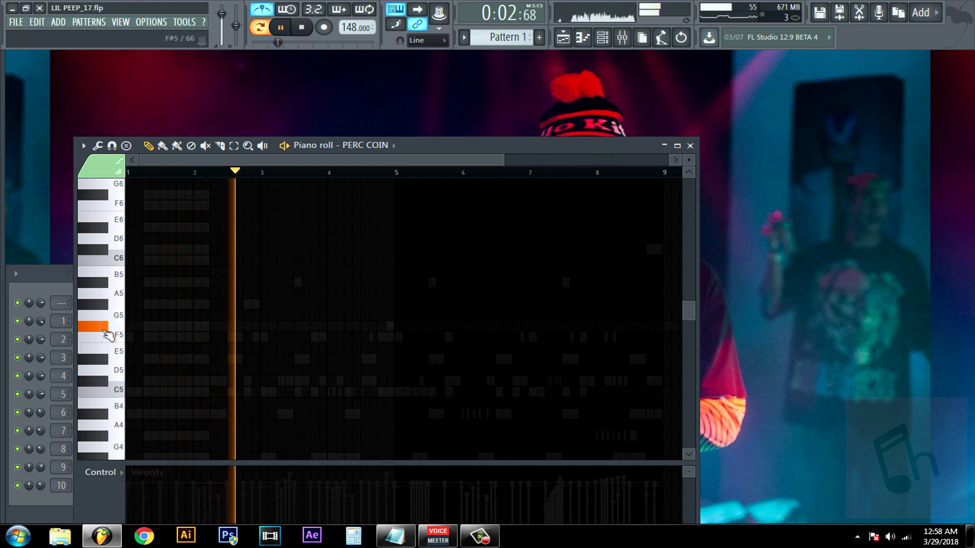
left_click(97, 440)
scroll(123, 414, "down", 3)
left_click(108, 393)
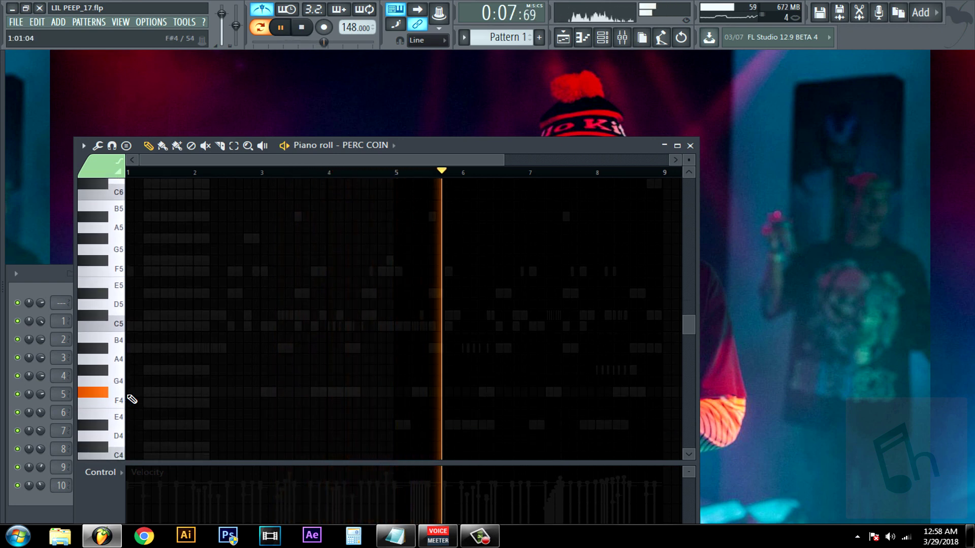
- Place F#4 coin percussion notes at the start of bars 1 and 5, replaying from bar 1, and close the piano roll
left_click(128, 392)
left_click(128, 174)
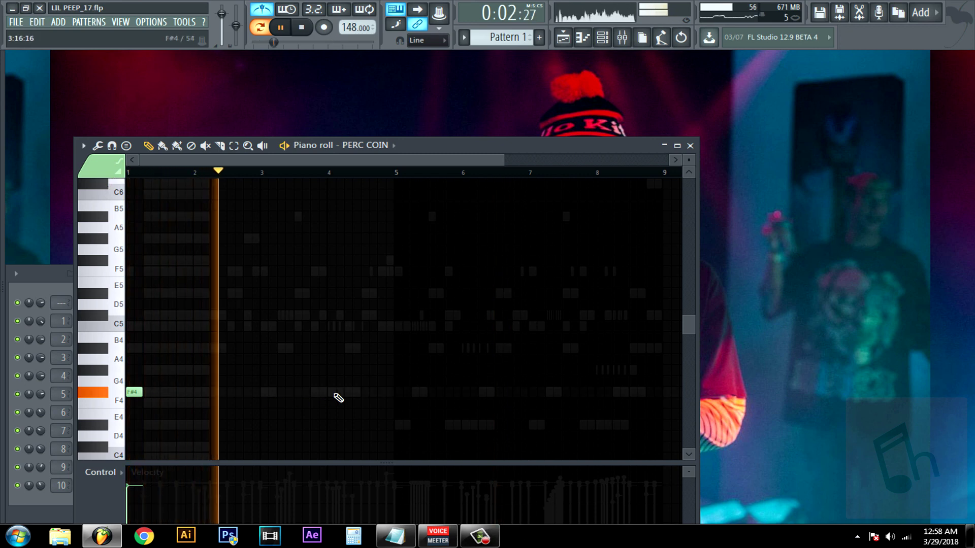
left_click(396, 392)
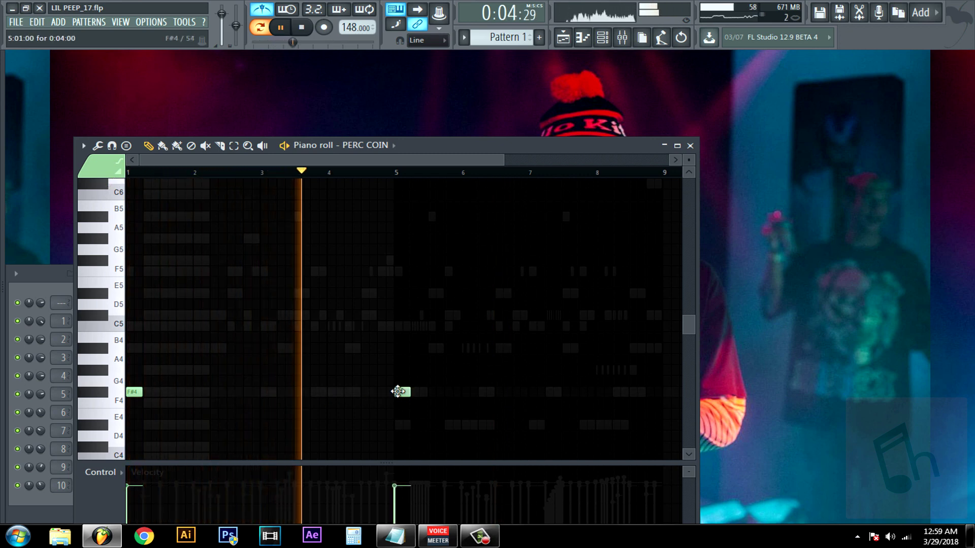
left_click(691, 145)
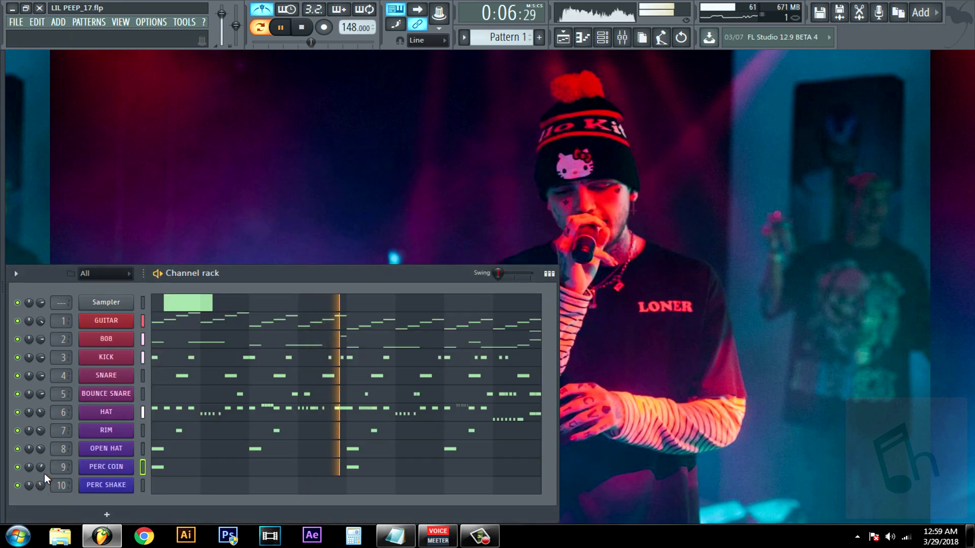
- Raise the fade-out amount in the PERC COIN sample's precomputed effects and close the channel settings
left_click(106, 468)
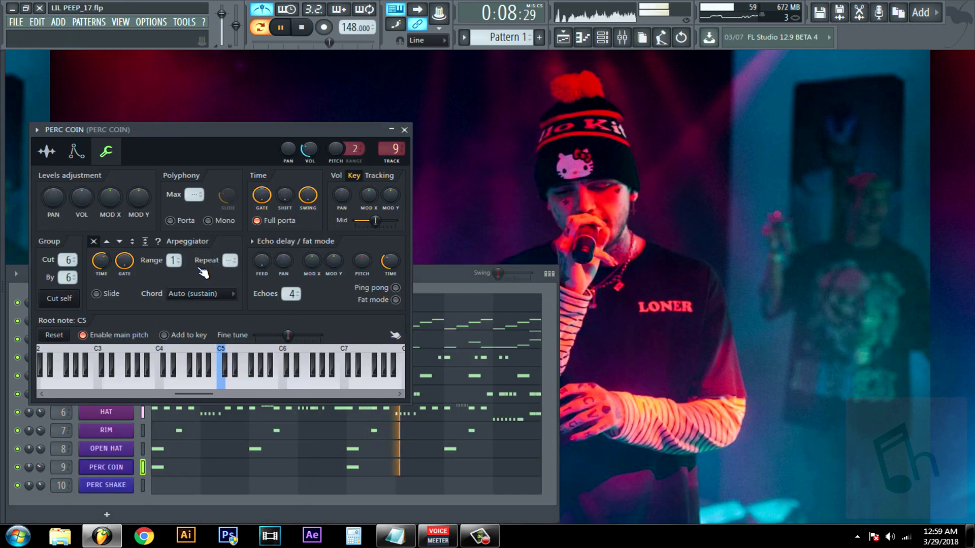
left_click(46, 152)
left_click_drag(266, 296, 265, 277)
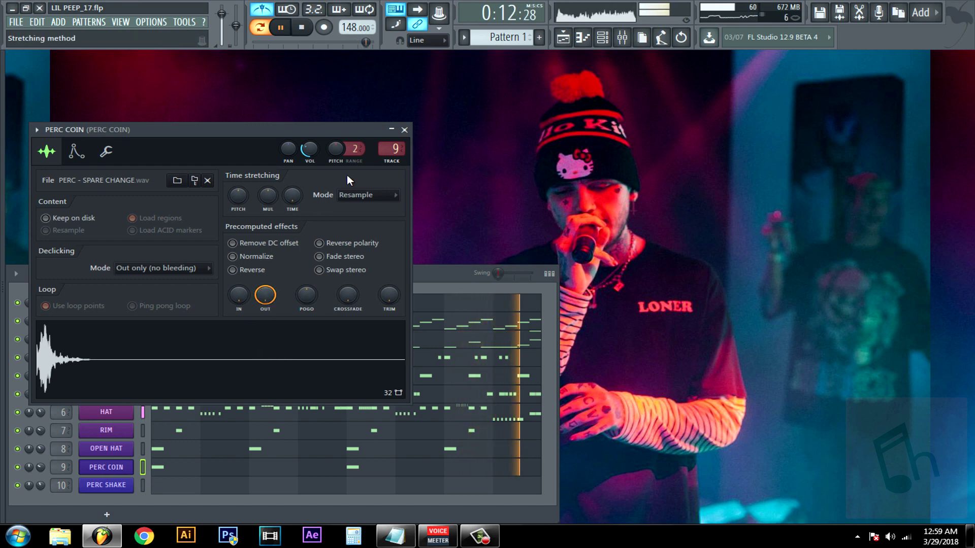
left_click(404, 130)
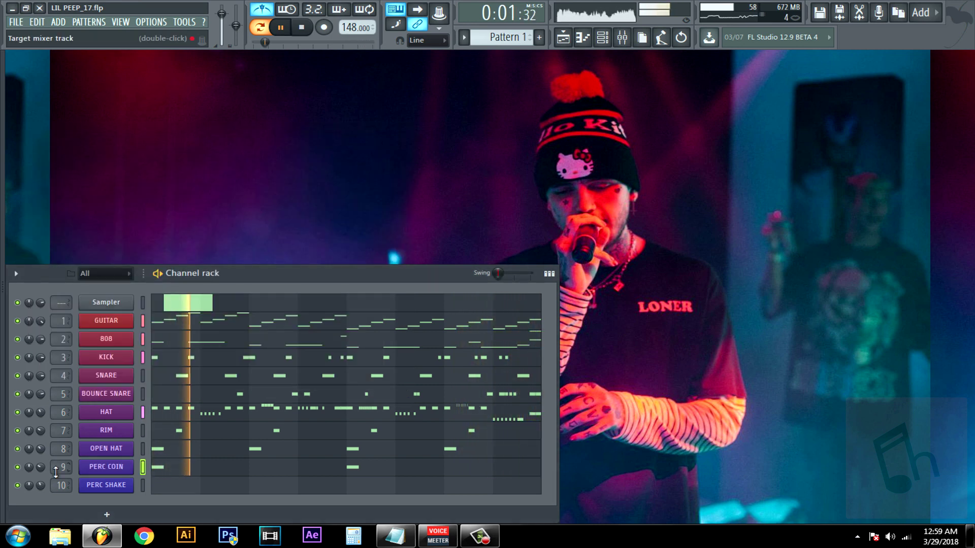